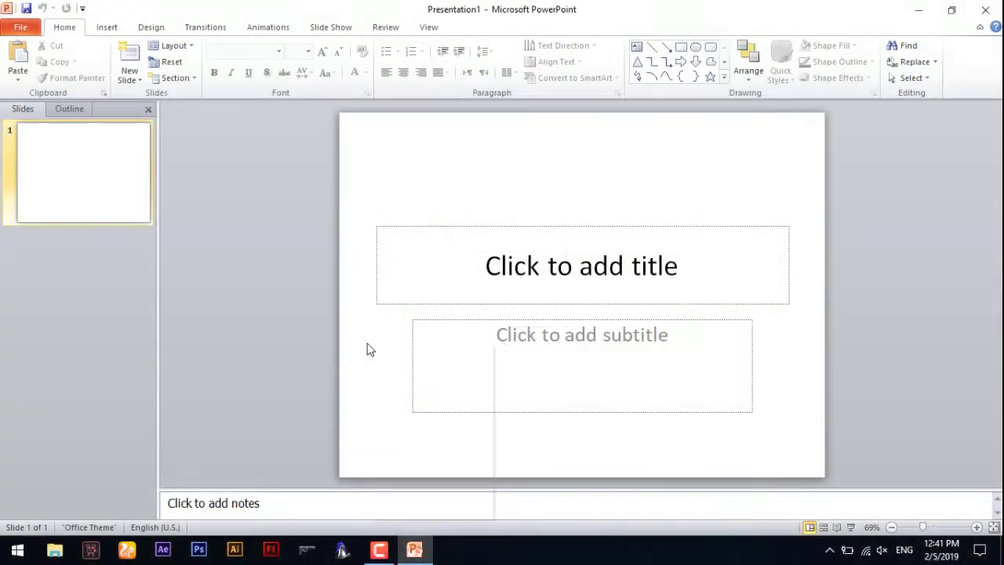
# Switch the slide to the Blank layout and resize it to On-screen Show (16:9), 10 × 5.63 in.
pyautogui.rightClick(368, 345)
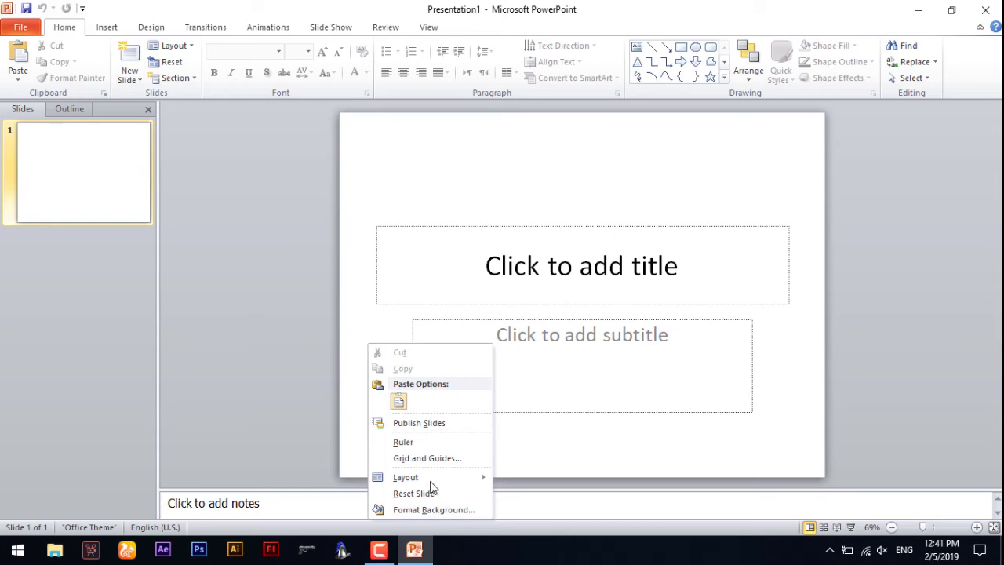
pyautogui.moveTo(405, 477)
pyautogui.click(518, 494)
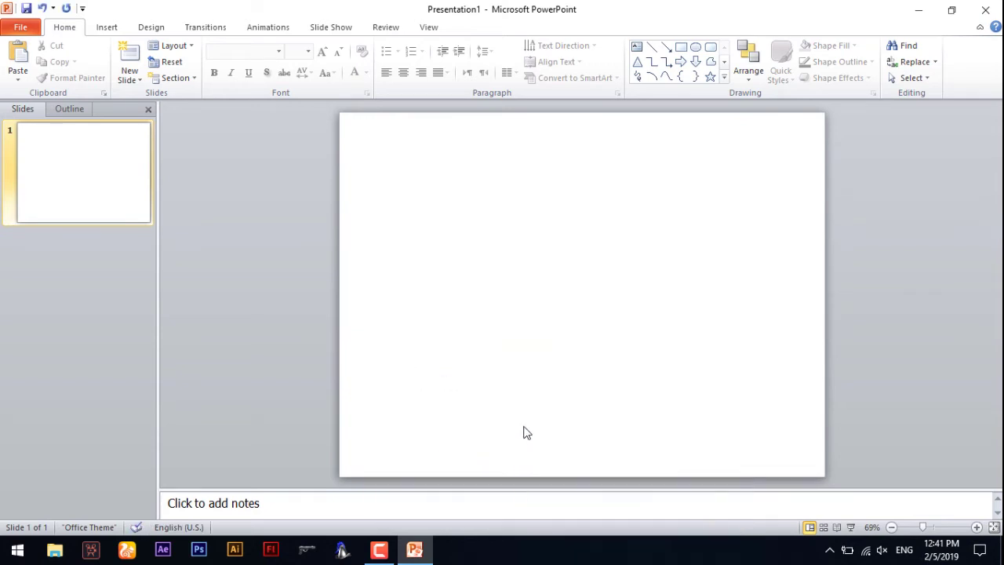
pyautogui.click(139, 27)
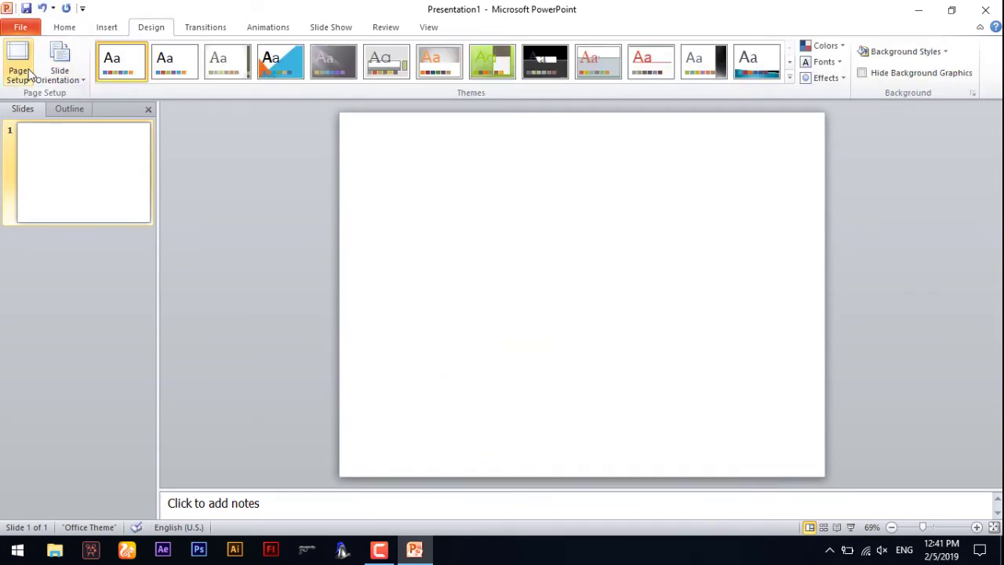
pyautogui.click(28, 70)
pyautogui.click(447, 241)
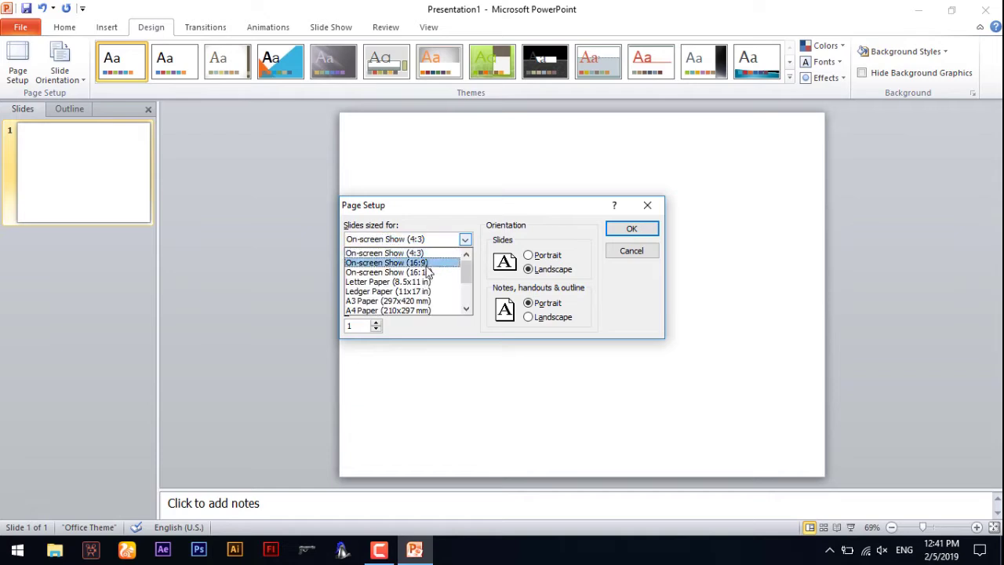
pyautogui.click(424, 264)
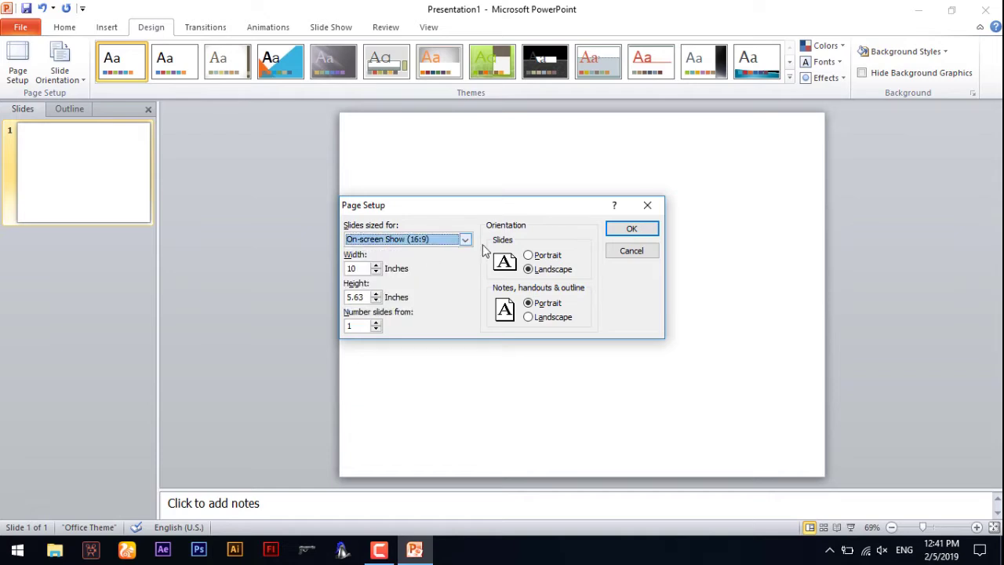
pyautogui.click(628, 230)
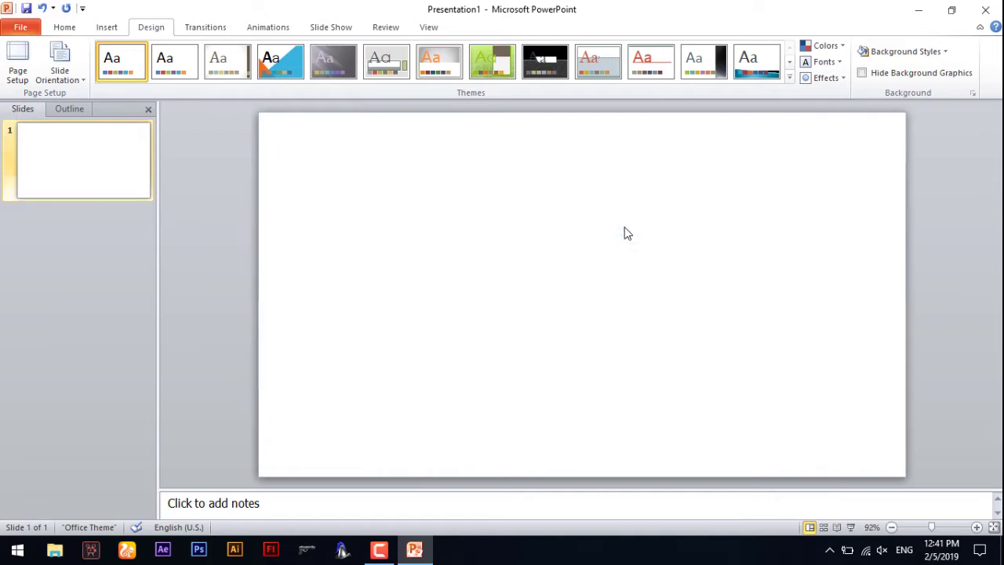
pyautogui.rightClick(606, 211)
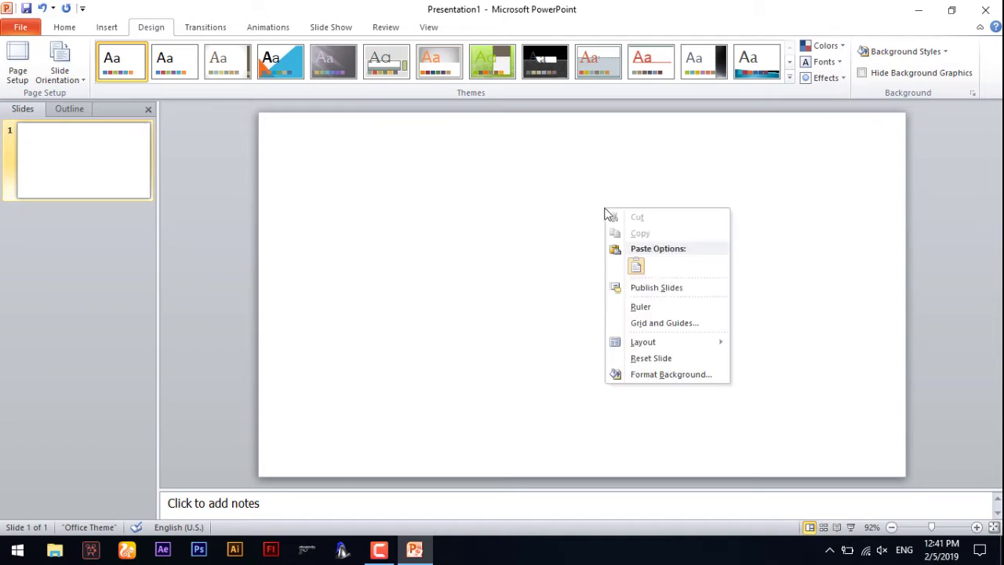
# Give the slide background a gradient fill with a black first stop.
pyautogui.click(662, 375)
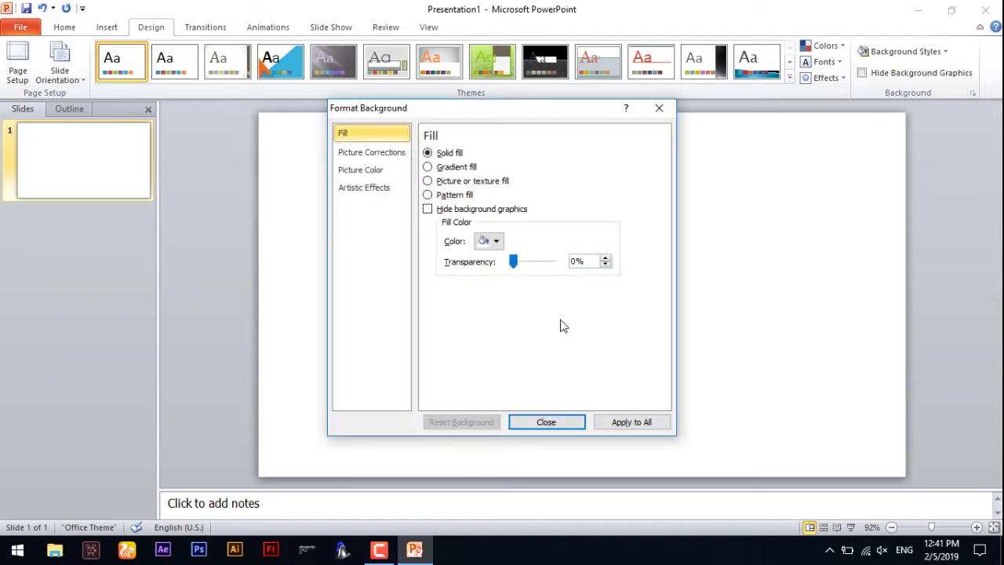
pyautogui.click(461, 168)
pyautogui.moveTo(561, 107); pyautogui.dragTo(283, 93)
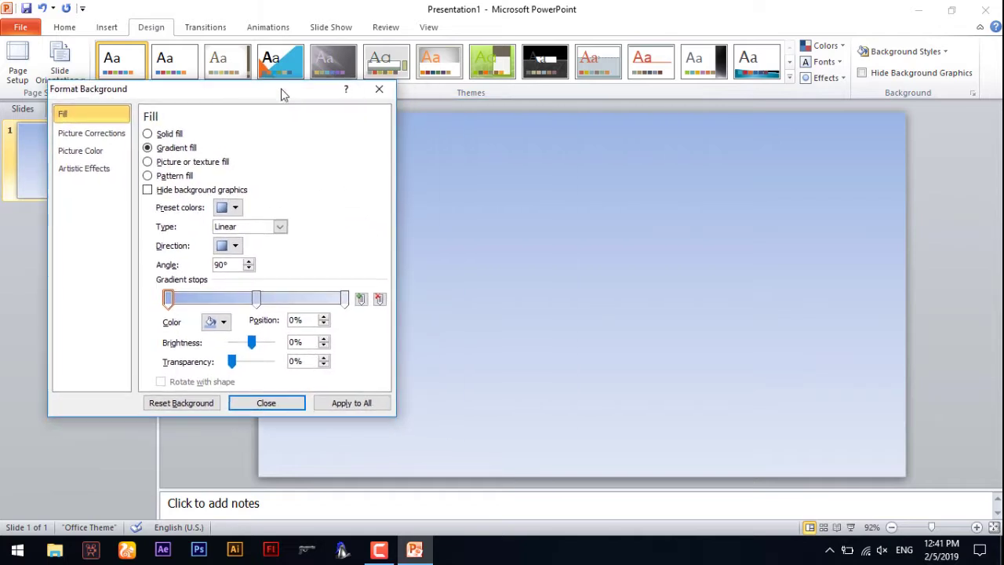
pyautogui.click(222, 322)
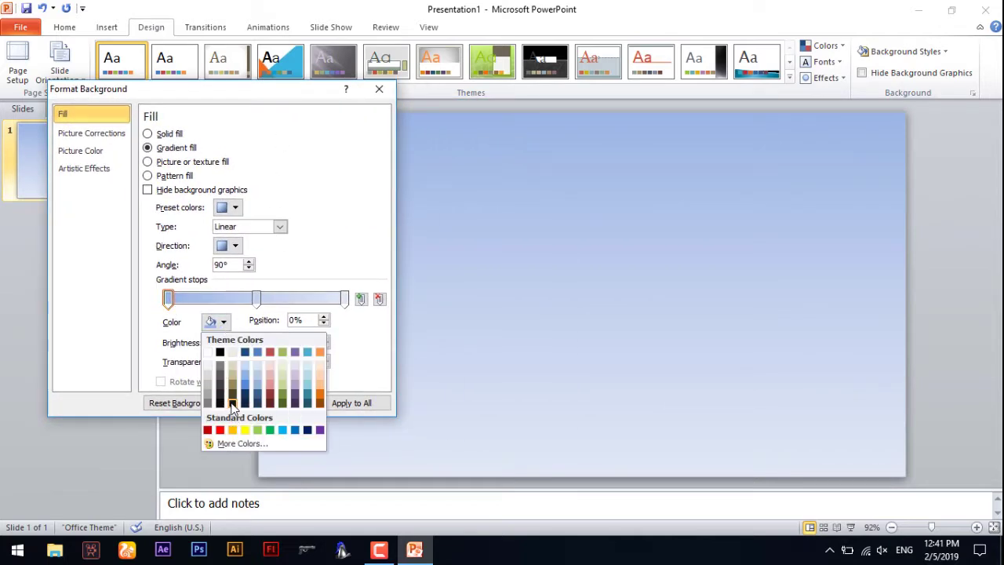
pyautogui.click(232, 403)
# Make the middle gradient stop dark brown near 83% and the last stop very dark.
pyautogui.click(257, 298)
pyautogui.click(224, 322)
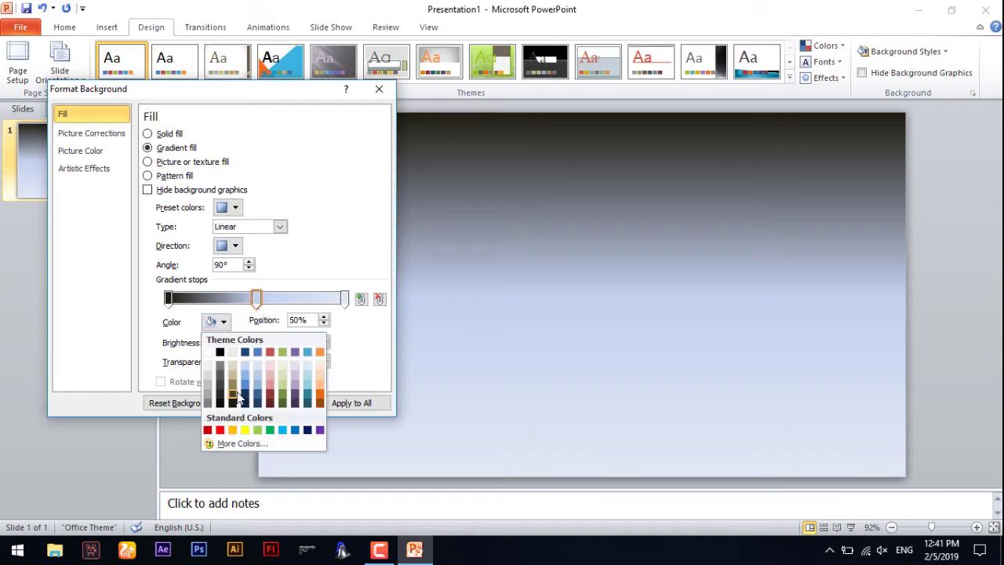
pyautogui.click(234, 394)
pyautogui.moveTo(257, 298); pyautogui.dragTo(317, 313)
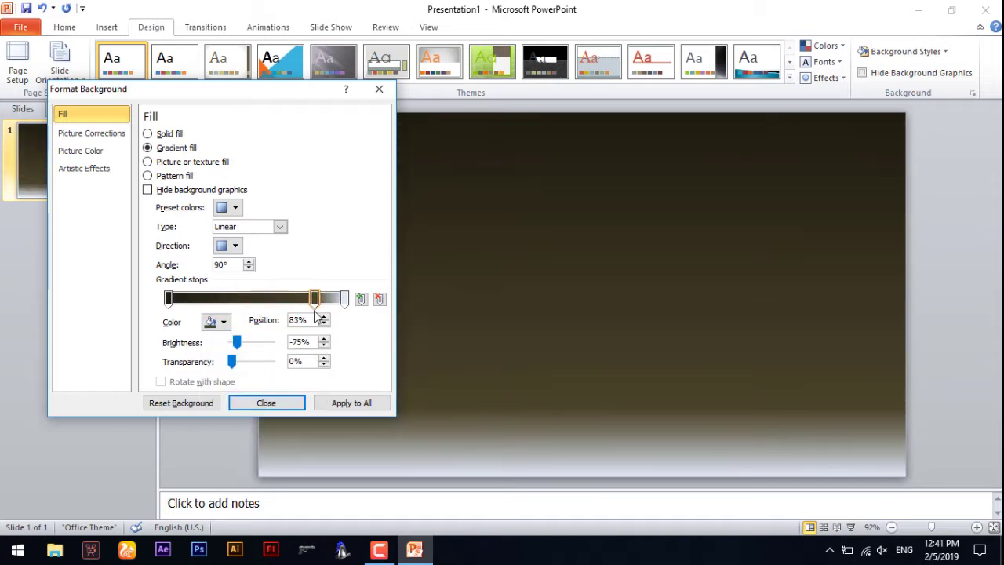
pyautogui.click(344, 298)
pyautogui.click(223, 322)
pyautogui.click(234, 401)
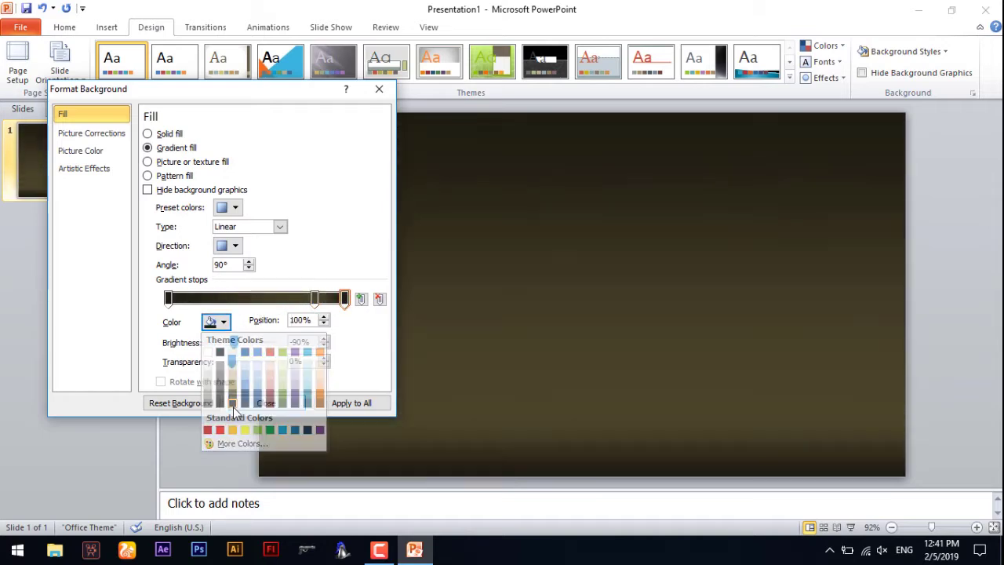
pyautogui.moveTo(314, 298); pyautogui.dragTo(325, 304)
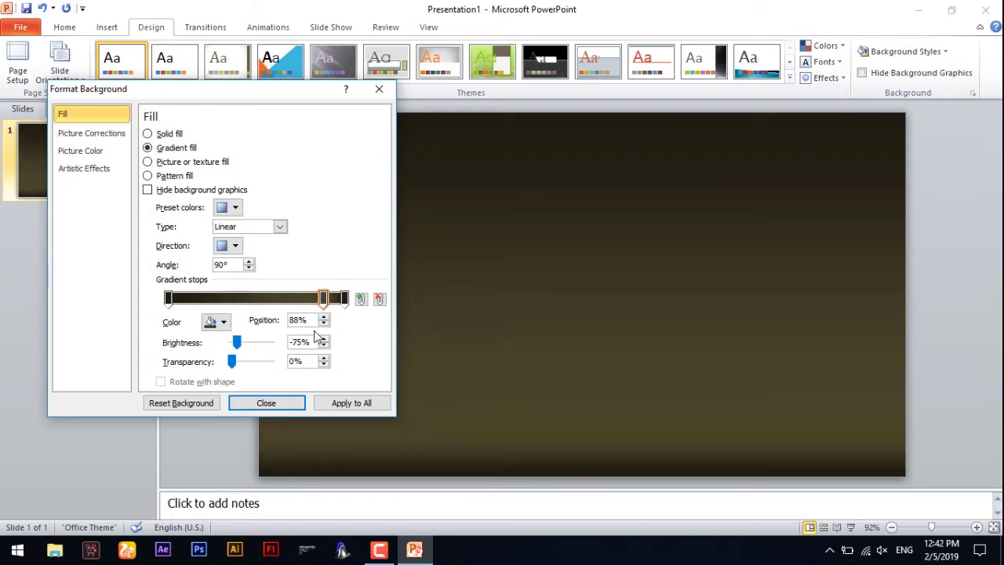
pyautogui.click(287, 404)
pyautogui.click(117, 31)
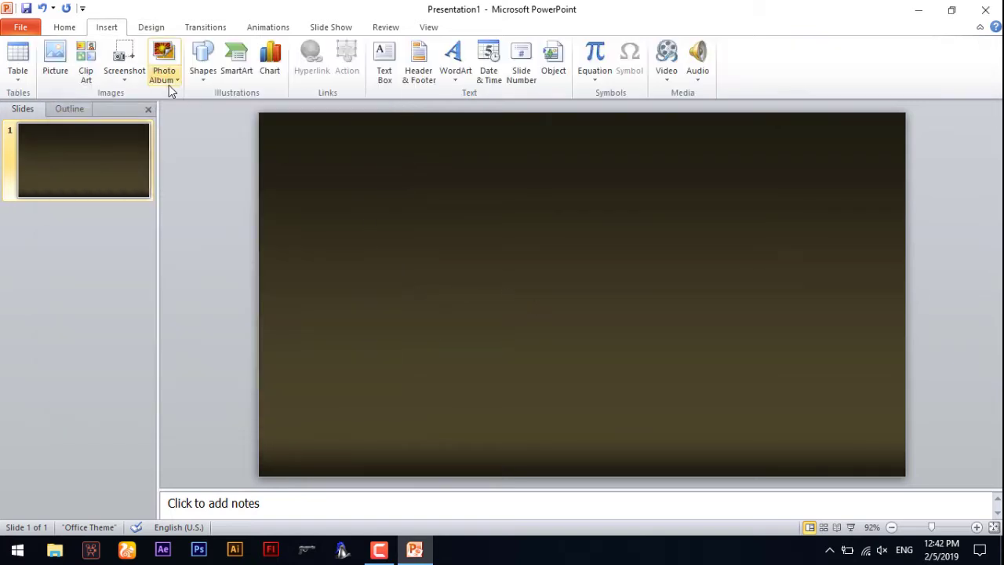
# Draw an oval below the slide's centre and adjust its size and position.
pyautogui.click(202, 79)
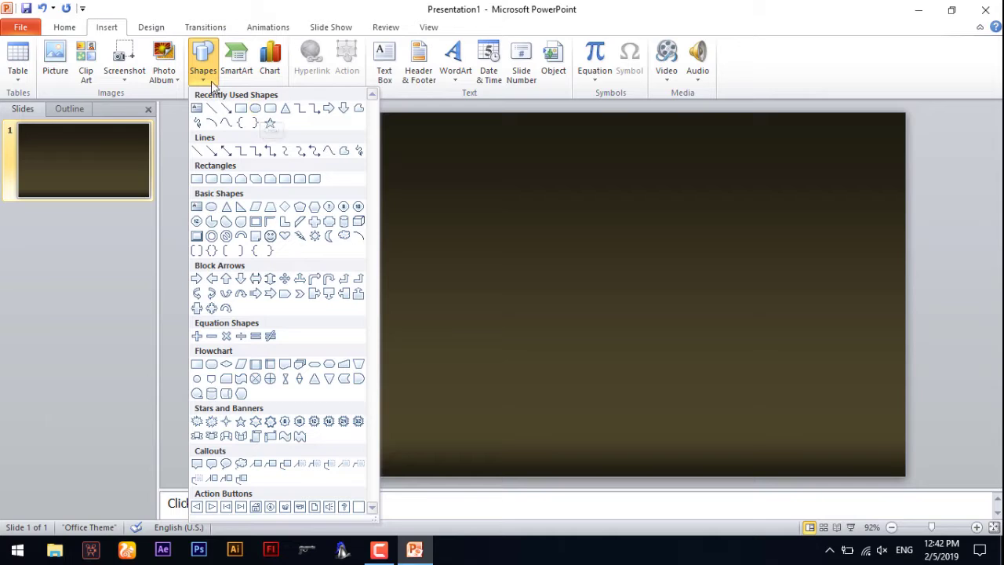
pyautogui.click(255, 110)
pyautogui.moveTo(482, 261)
pyautogui.mouseDown()
pyautogui.moveTo(643, 358)
pyautogui.moveTo(658, 392)
pyautogui.mouseUp()
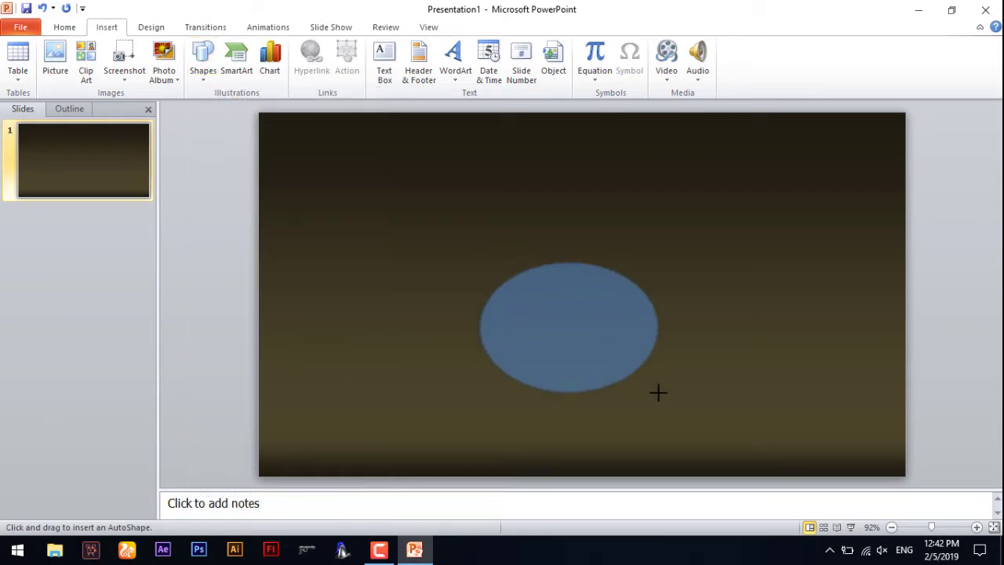
pyautogui.moveTo(567, 329); pyautogui.dragTo(549, 350)
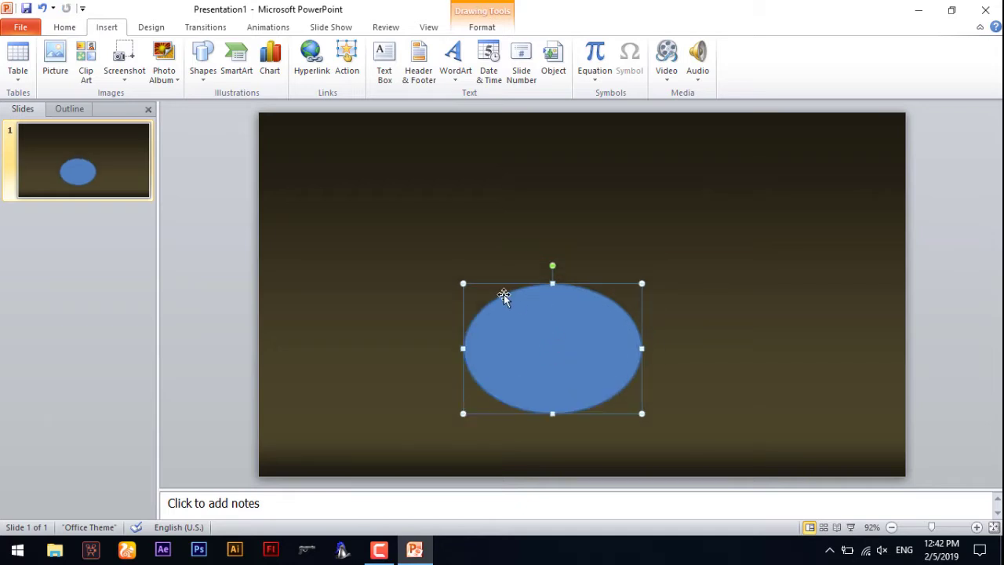
pyautogui.moveTo(463, 283); pyautogui.dragTo(496, 305)
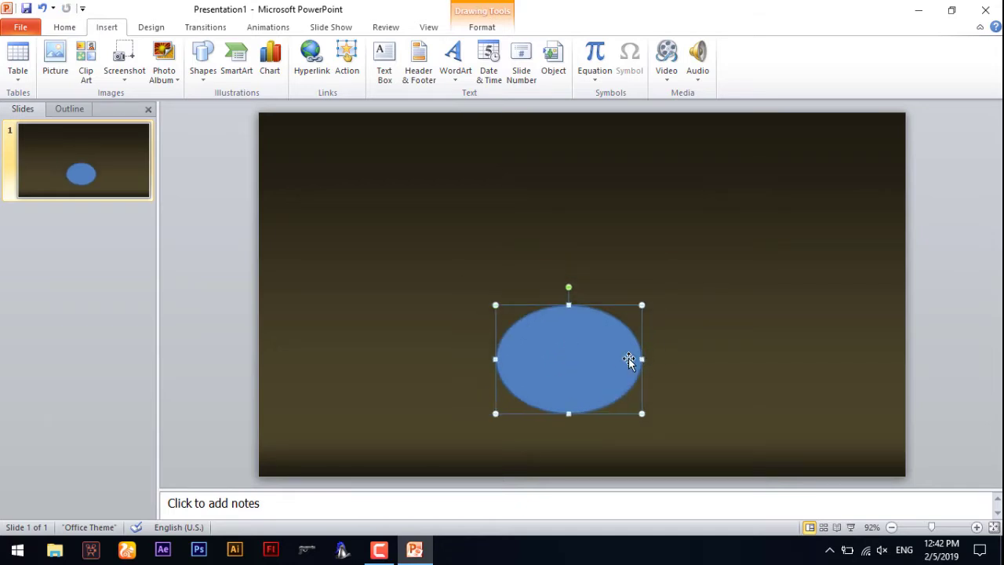
pyautogui.moveTo(591, 370); pyautogui.dragTo(580, 371)
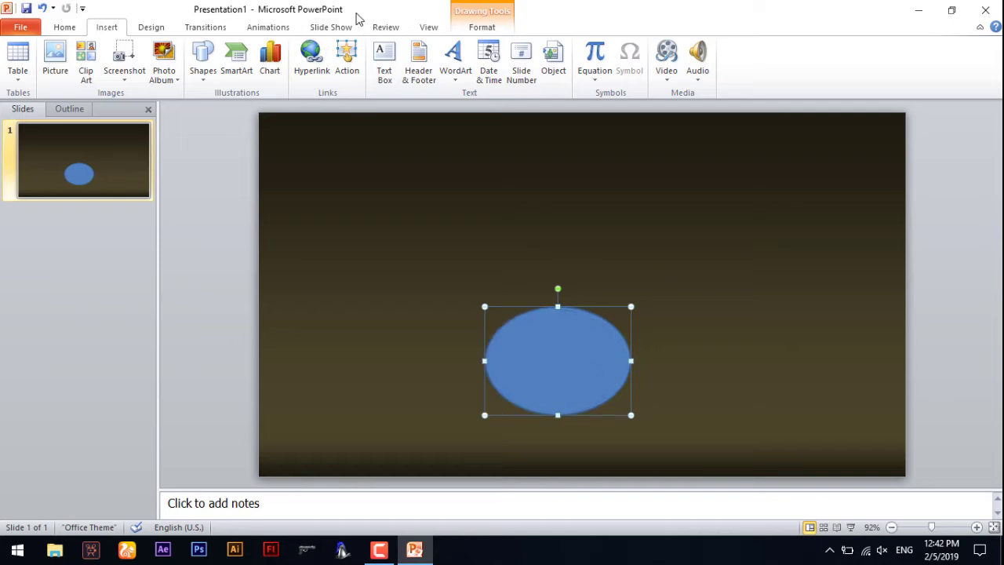
# Fill the oval green, remove its outline and apply an inner shadow.
pyautogui.click(481, 26)
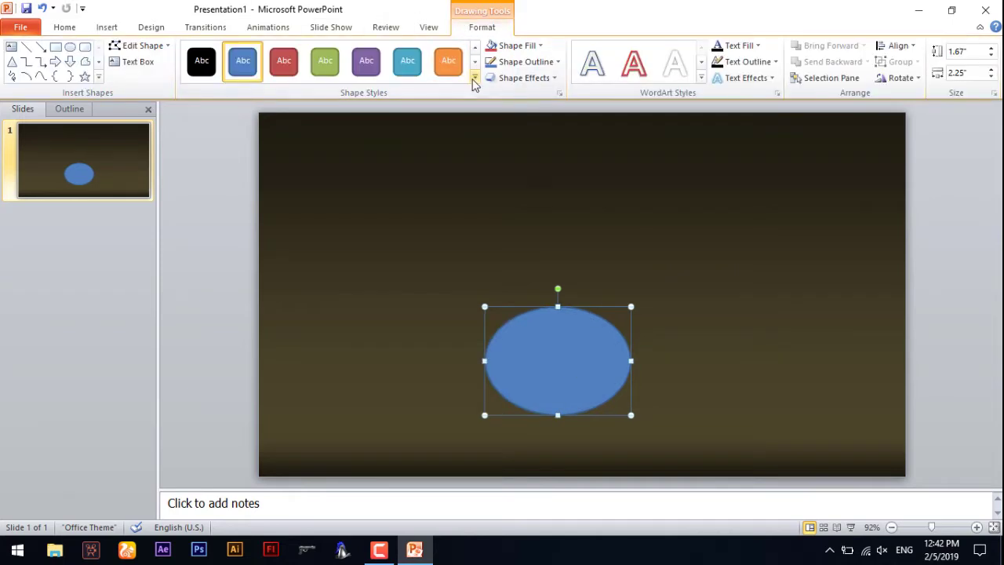
pyautogui.click(516, 45)
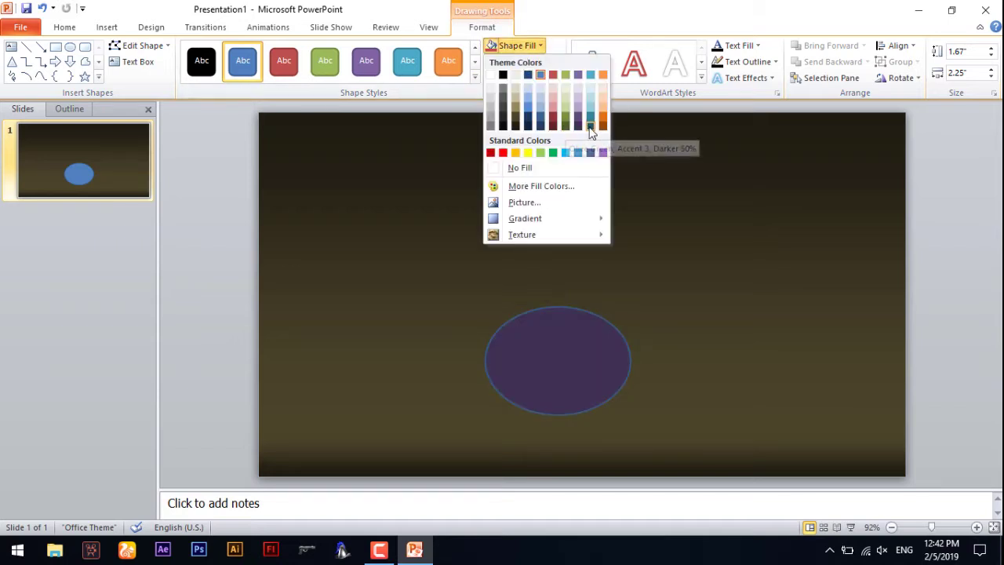
pyautogui.click(553, 153)
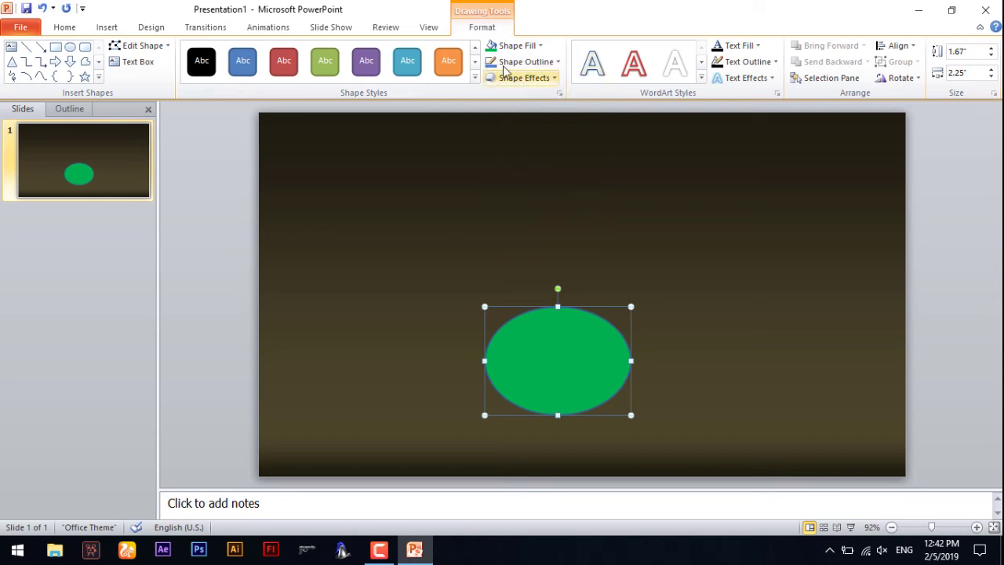
pyautogui.click(522, 61)
pyautogui.click(528, 177)
pyautogui.click(548, 82)
pyautogui.moveTo(532, 139)
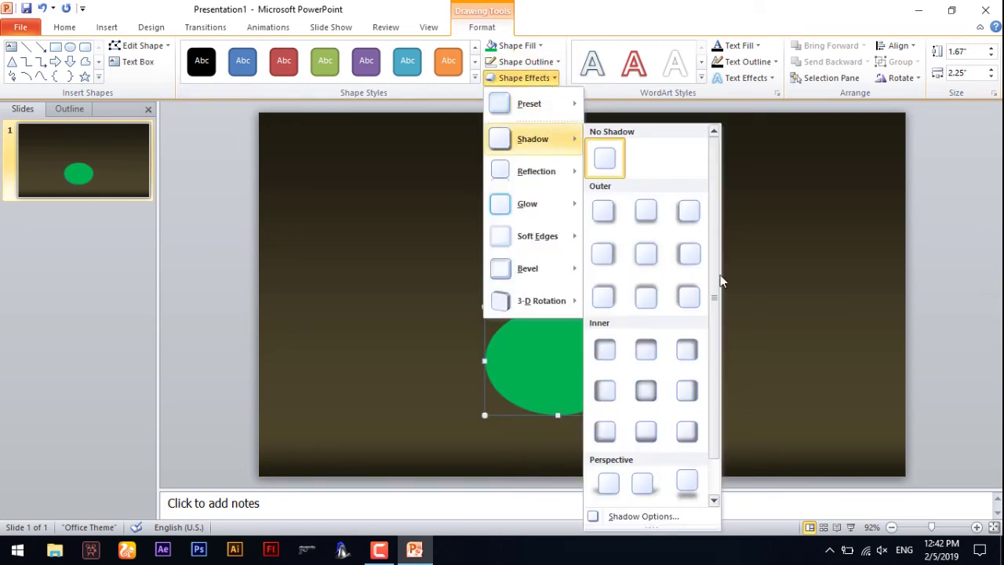
pyautogui.click(657, 387)
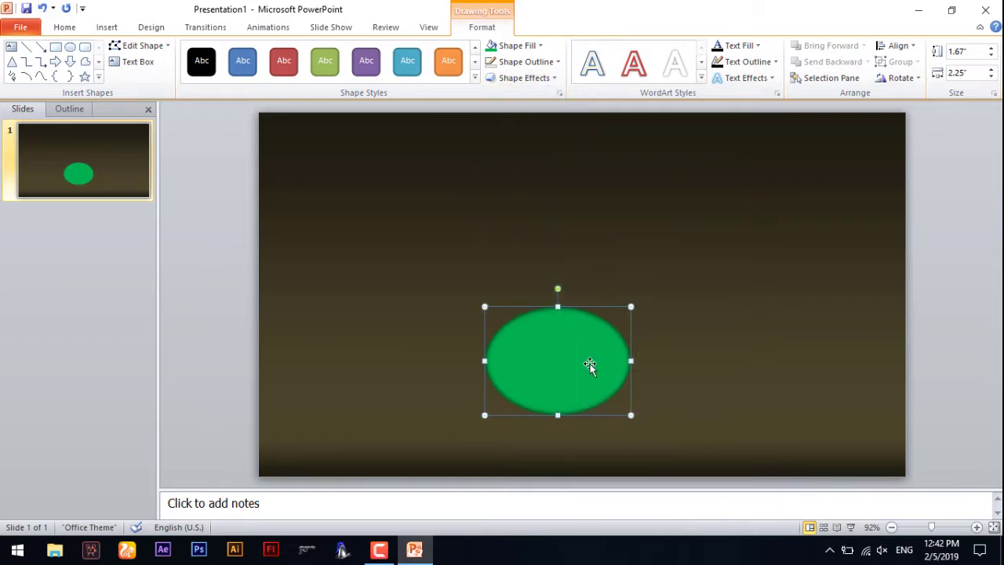
# Set the green oval's inner shadow to 26 pt blur, 63° angle and 8 pt distance.
pyautogui.rightClick(589, 366)
pyautogui.click(641, 352)
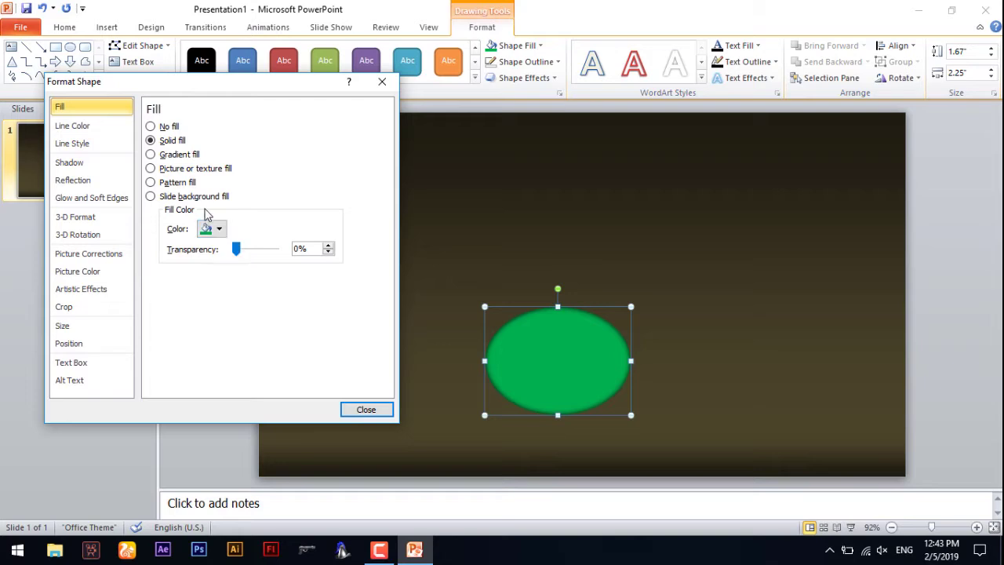
pyautogui.click(382, 81)
pyautogui.click(524, 78)
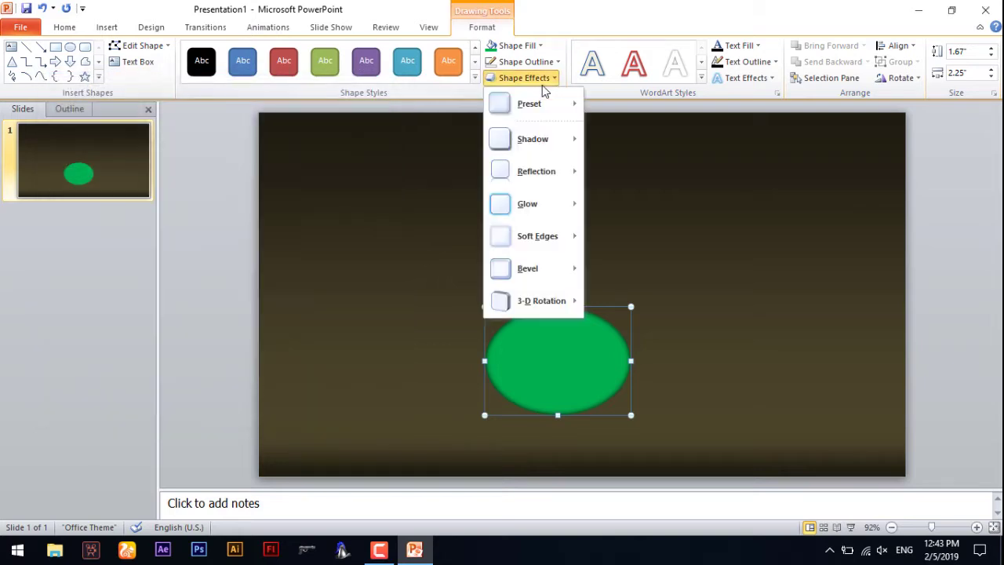
pyautogui.click(662, 516)
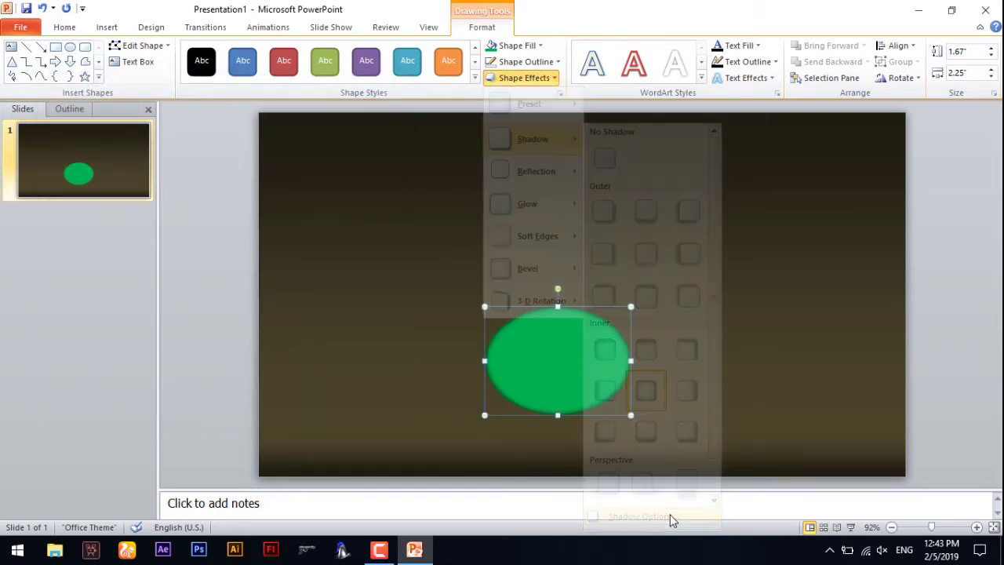
pyautogui.moveTo(214, 174)
pyautogui.mouseDown()
pyautogui.moveTo(233, 178)
pyautogui.moveTo(210, 225)
pyautogui.moveTo(218, 251)
pyautogui.moveTo(226, 217)
pyautogui.mouseUp()
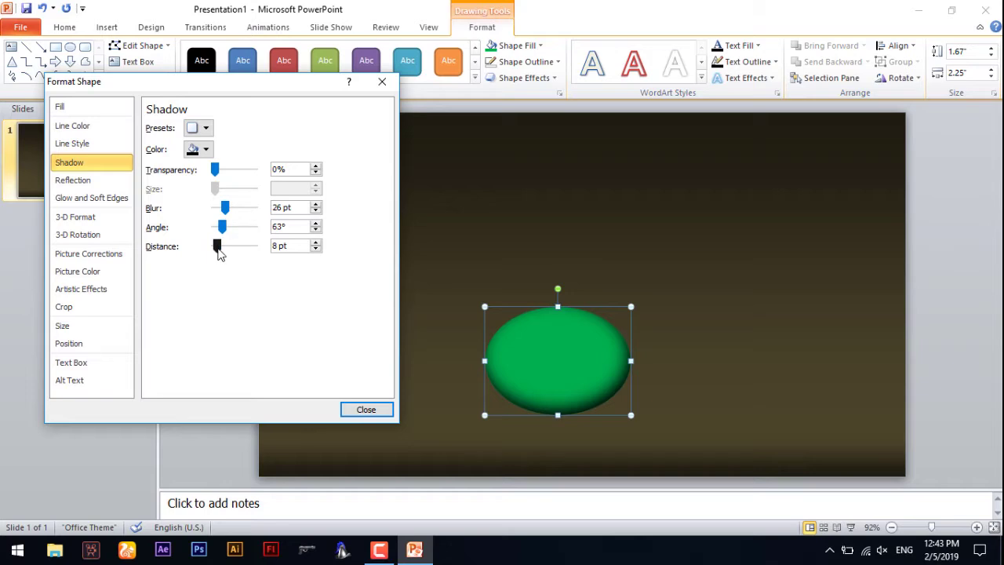
pyautogui.click(375, 410)
pyautogui.click(377, 404)
pyautogui.click(556, 407)
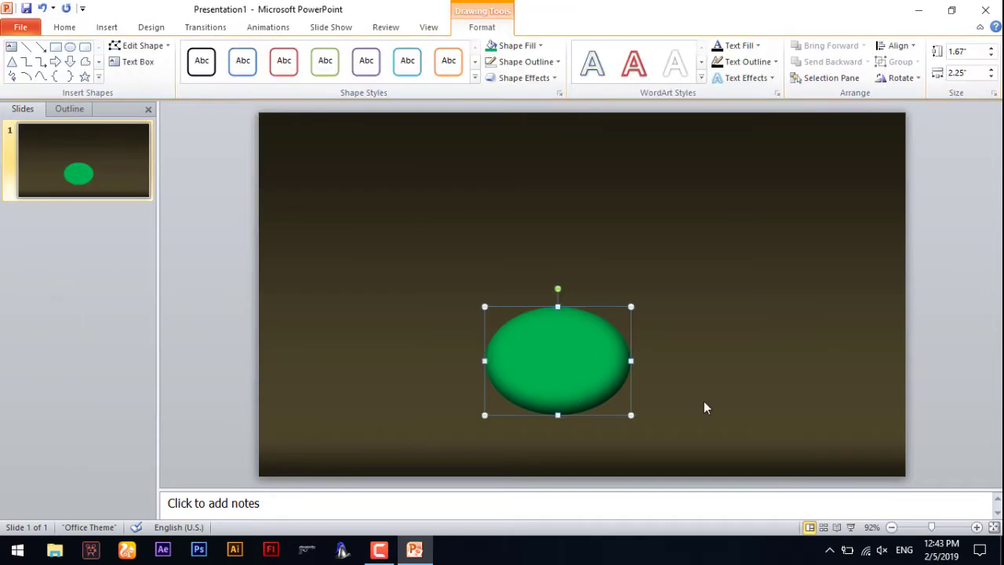
pyautogui.click(584, 219)
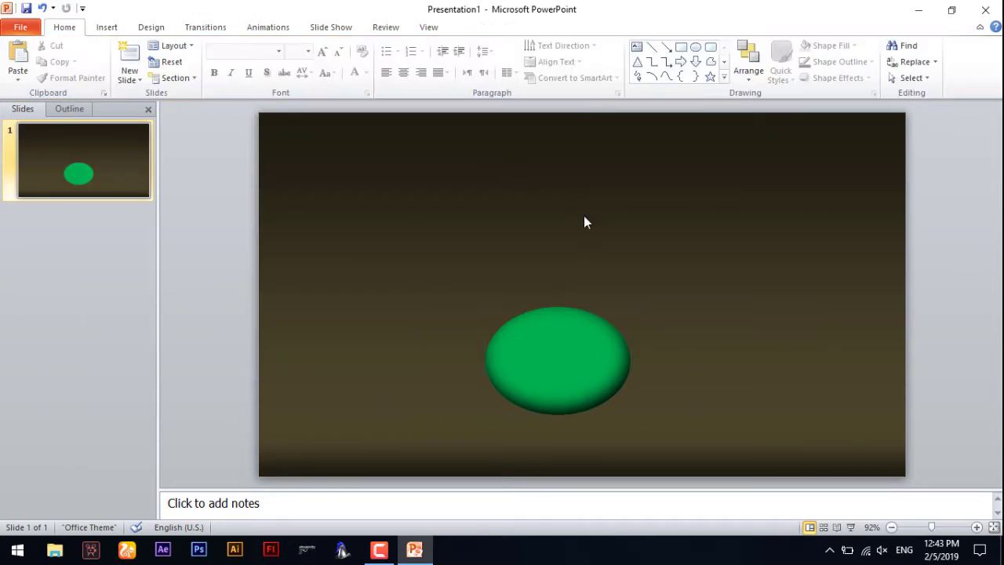
# Draw a blue oval across the top of the green ellipse.
pyautogui.click(117, 30)
pyautogui.click(207, 78)
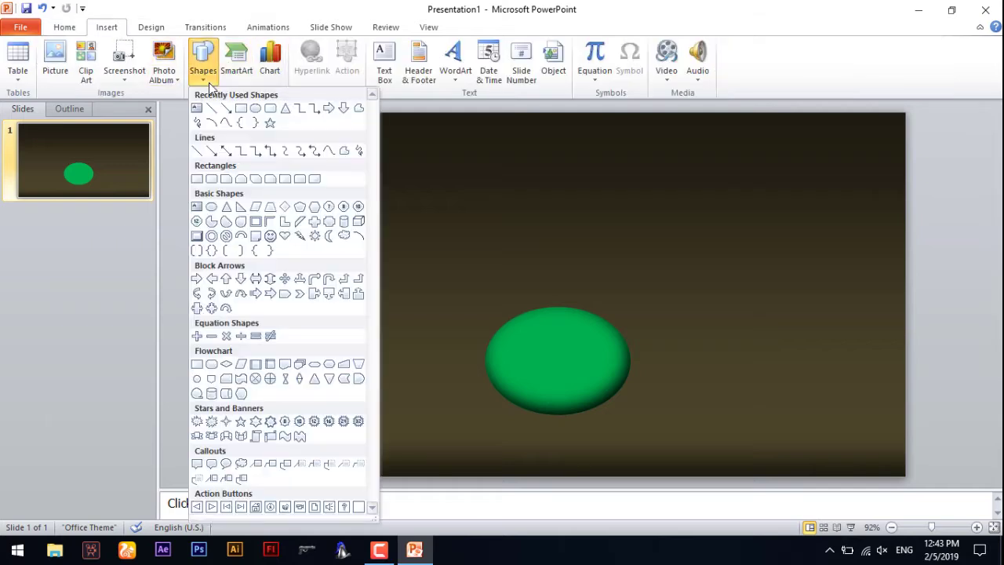
pyautogui.click(255, 109)
pyautogui.moveTo(501, 312); pyautogui.dragTo(620, 374)
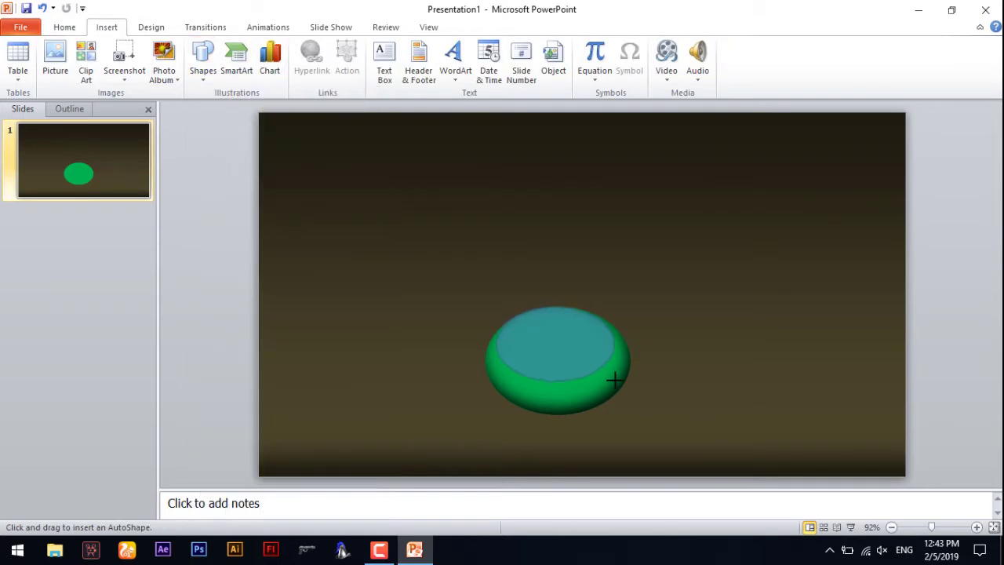
# Edit the blue oval's points, making the top a corner and the bottom a straight point.
pyautogui.rightClick(576, 355)
pyautogui.click(616, 204)
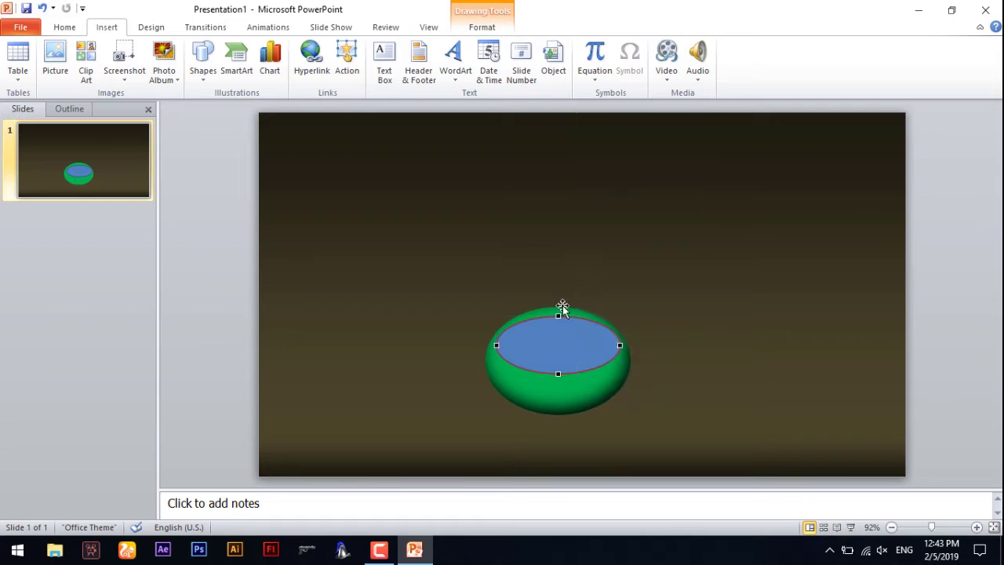
pyautogui.rightClick(559, 314)
pyautogui.click(610, 424)
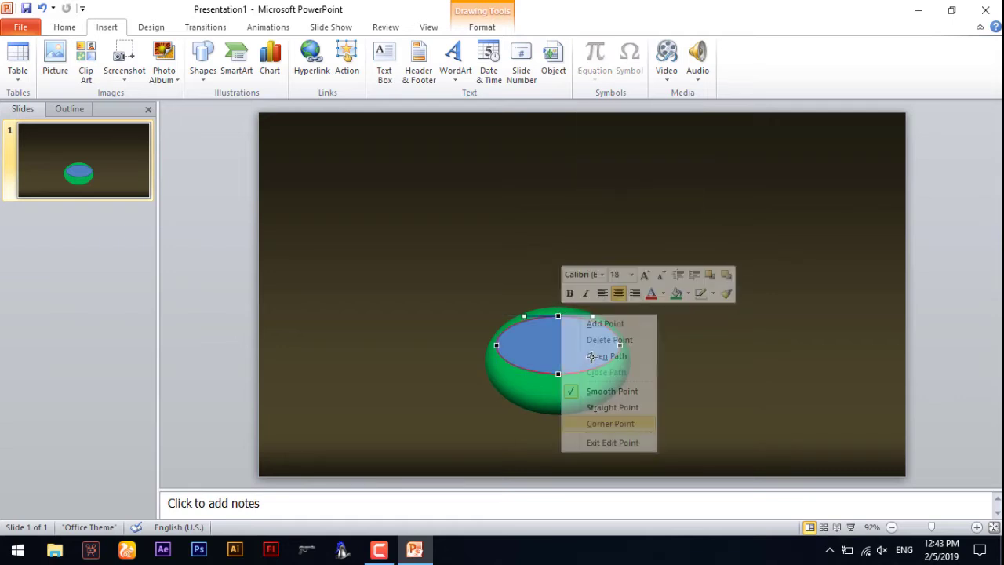
pyautogui.rightClick(496, 345)
pyautogui.click(548, 455)
pyautogui.rightClick(557, 374)
pyautogui.click(593, 464)
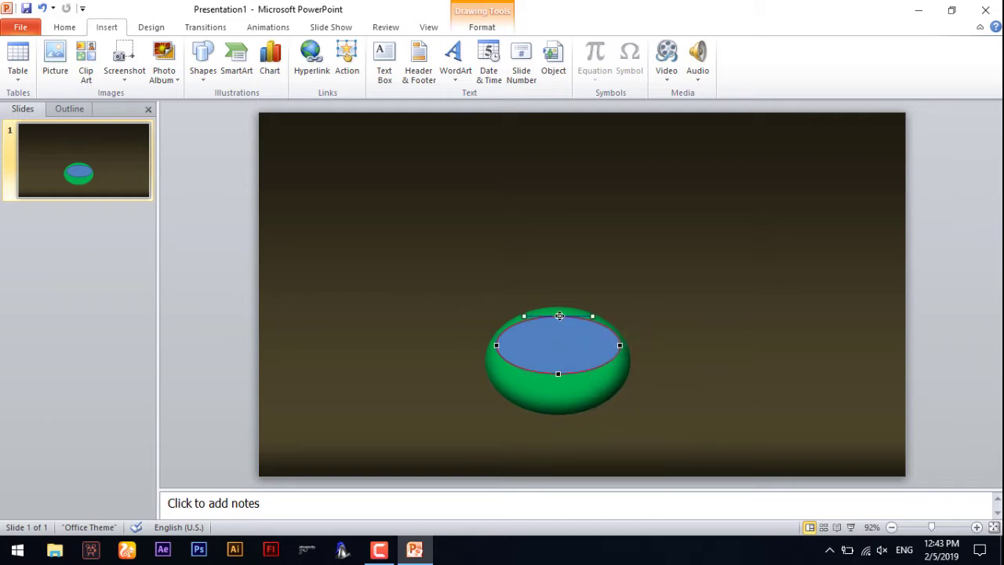
pyautogui.click(574, 293)
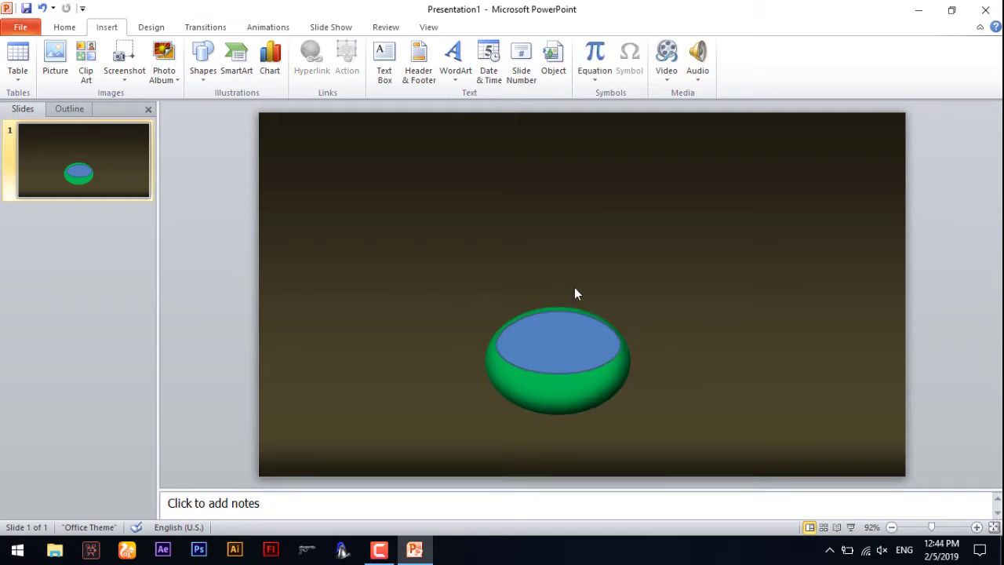
# Convert the green ellipse's top, left, bottom and right points into corner points.
pyautogui.click(556, 387)
pyautogui.rightClick(556, 387)
pyautogui.click(600, 233)
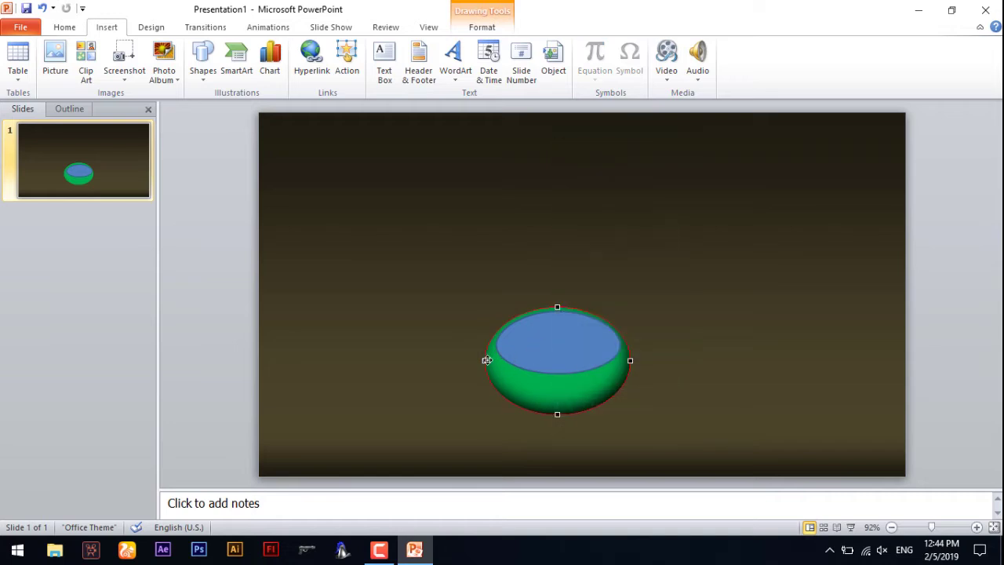
pyautogui.rightClick(487, 360)
pyautogui.rightClick(557, 307)
pyautogui.click(556, 308)
pyautogui.rightClick(557, 307)
pyautogui.click(607, 413)
pyautogui.rightClick(486, 361)
pyautogui.click(549, 470)
pyautogui.rightClick(556, 414)
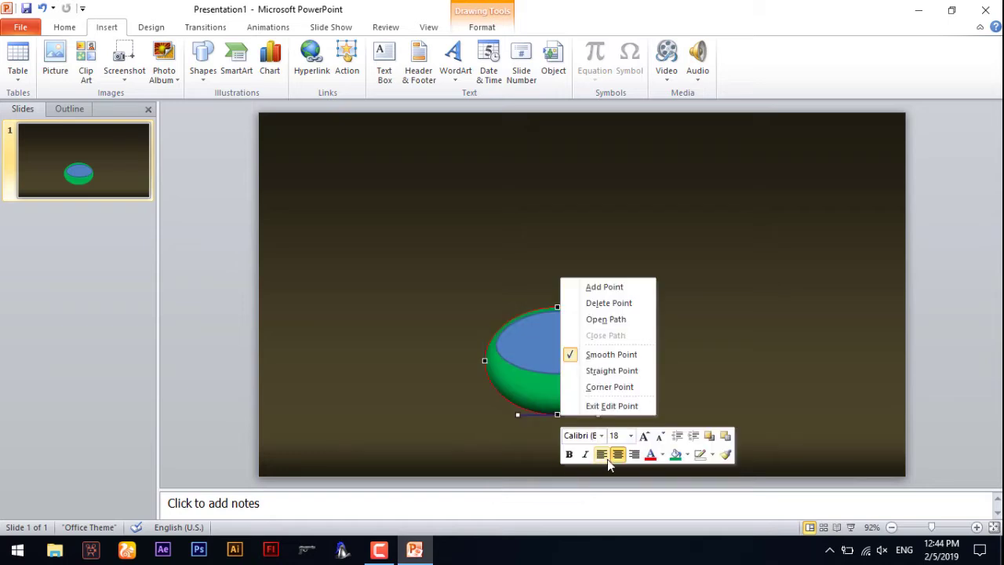
pyautogui.click(609, 386)
pyautogui.rightClick(628, 359)
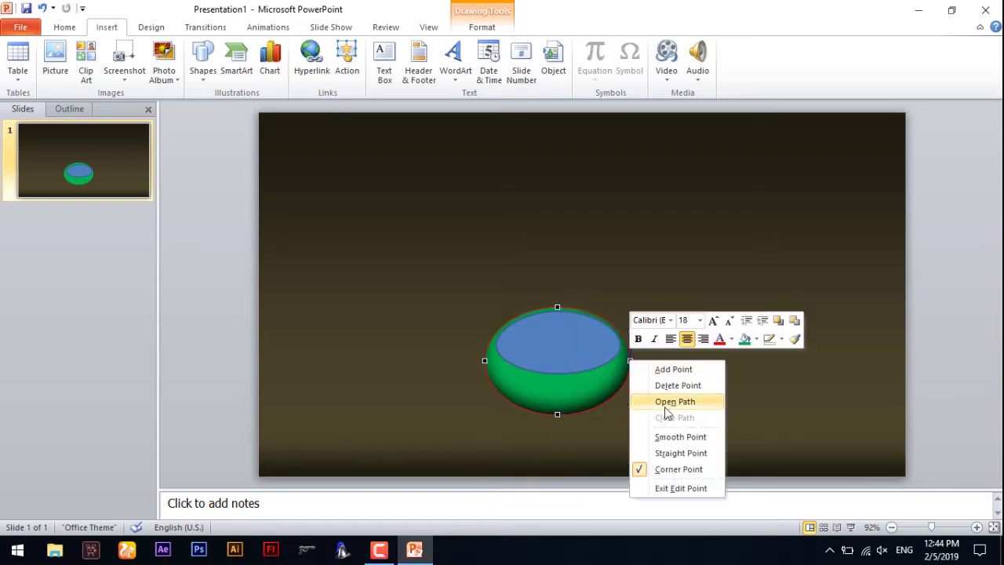
pyautogui.click(666, 466)
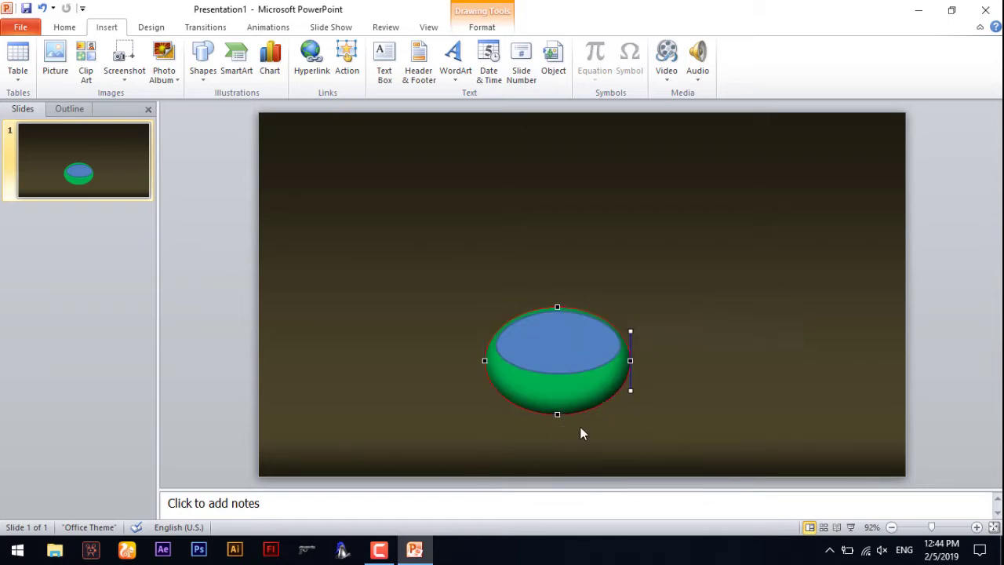
# Pull the green shape's left edges into a pointed tip and move the blue oval's left point to fit.
pyautogui.click(478, 360)
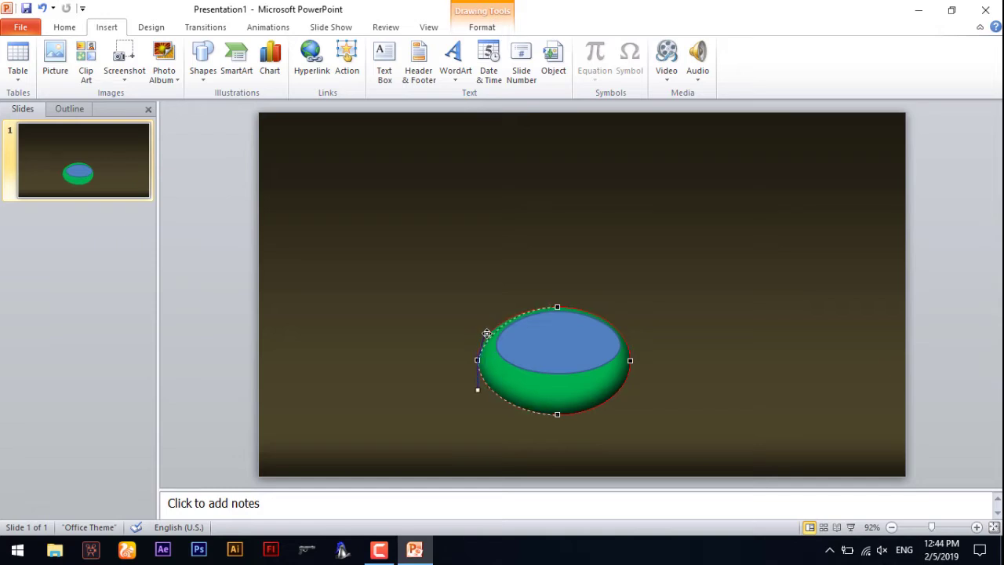
pyautogui.moveTo(501, 248); pyautogui.dragTo(510, 327)
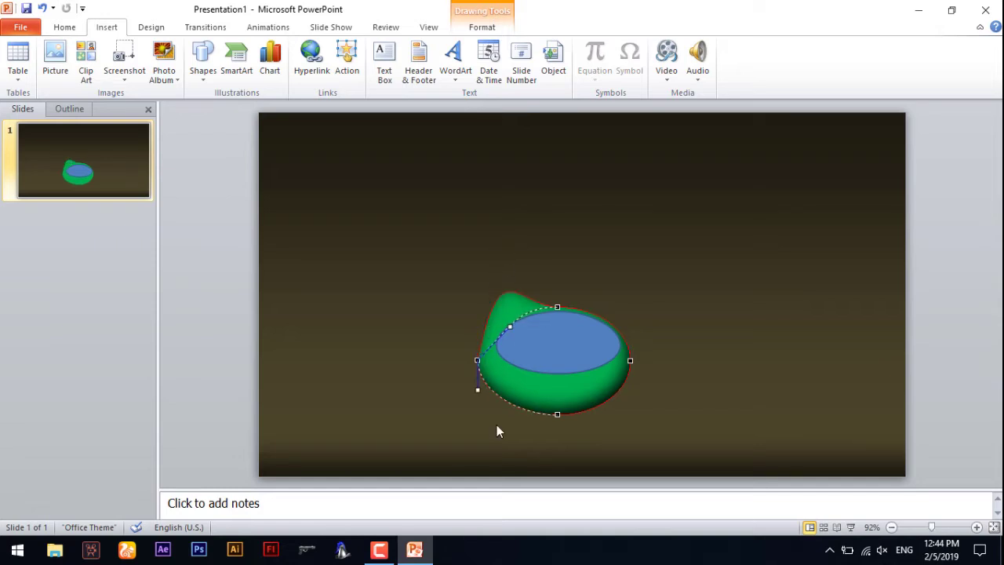
pyautogui.moveTo(497, 396); pyautogui.dragTo(502, 393)
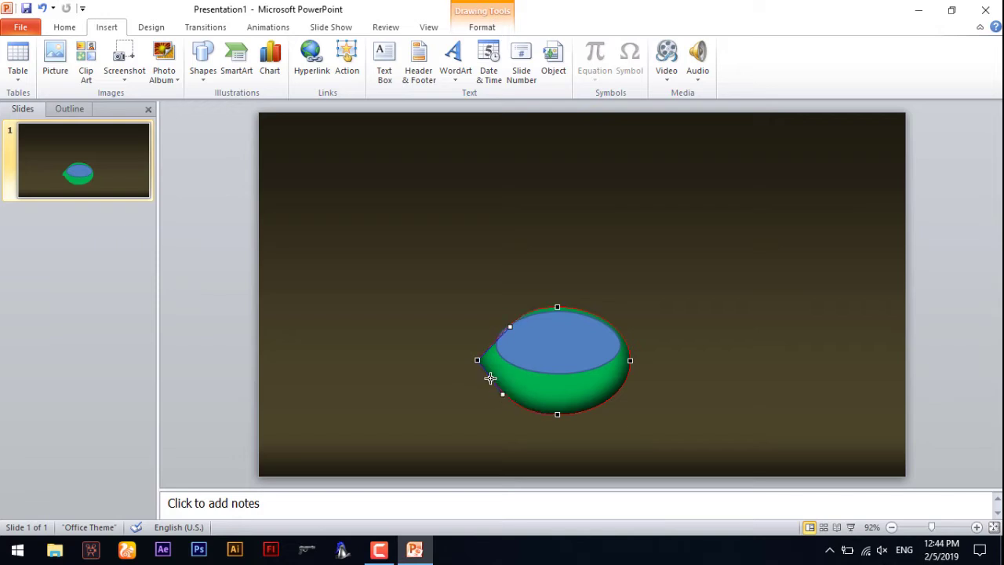
pyautogui.click(510, 336)
pyautogui.rightClick(563, 352)
pyautogui.press('Escape')
pyautogui.moveTo(498, 345); pyautogui.dragTo(489, 355)
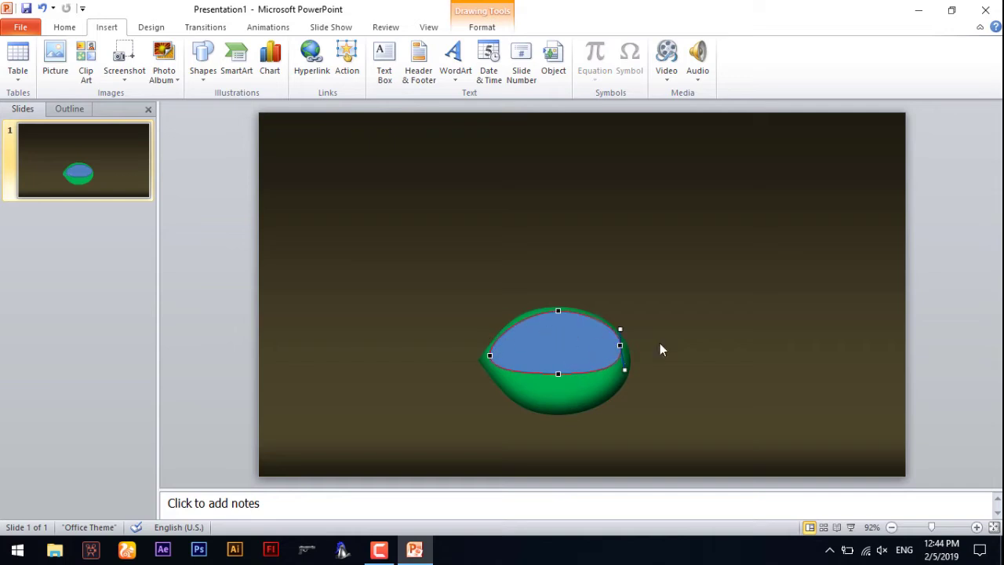
pyautogui.click(600, 341)
# Fill the top oval white, then apply a light gradient fill to it.
pyautogui.click(481, 26)
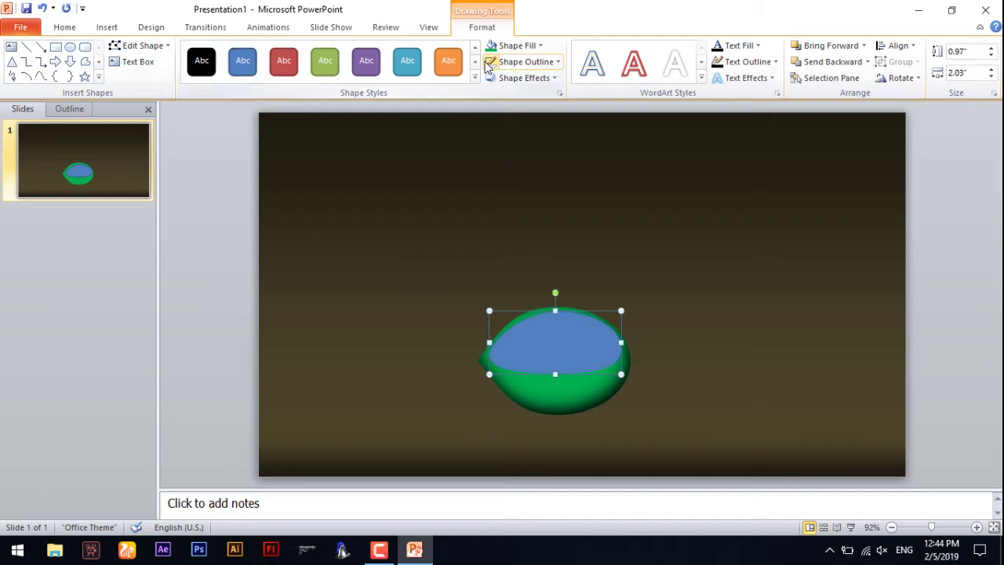
pyautogui.click(519, 46)
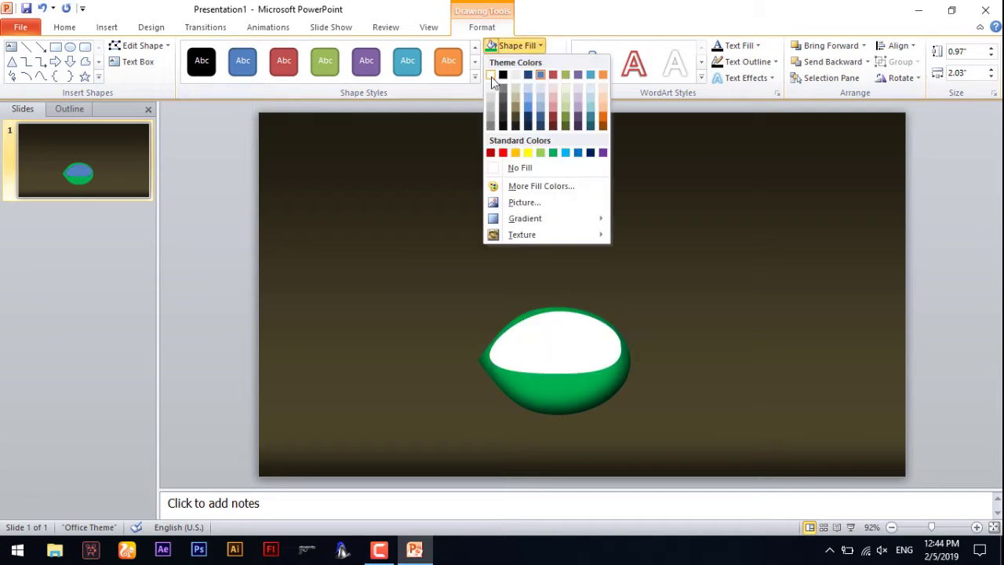
pyautogui.click(491, 75)
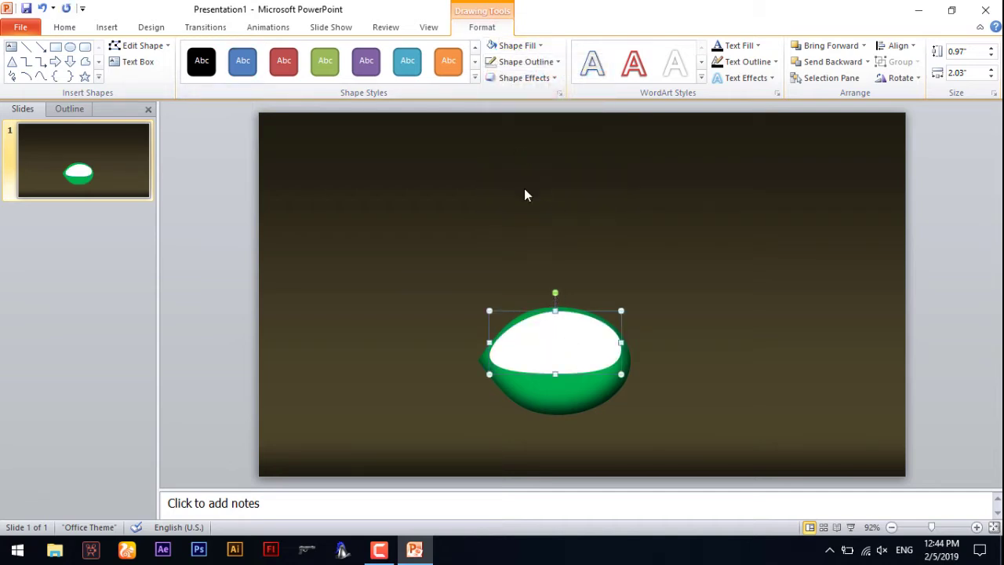
pyautogui.click(516, 46)
pyautogui.moveTo(525, 218)
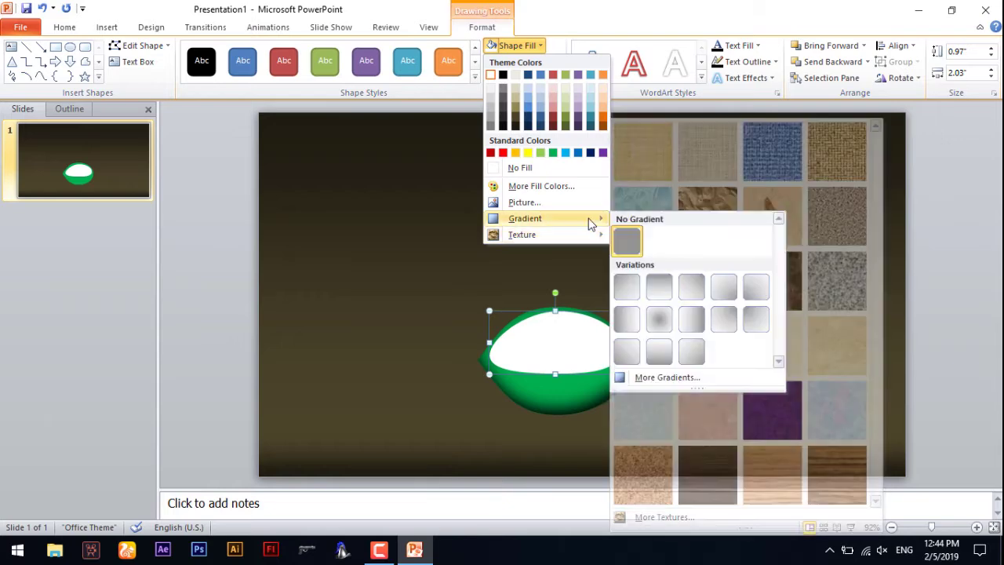
pyautogui.click(658, 351)
pyautogui.rightClick(546, 347)
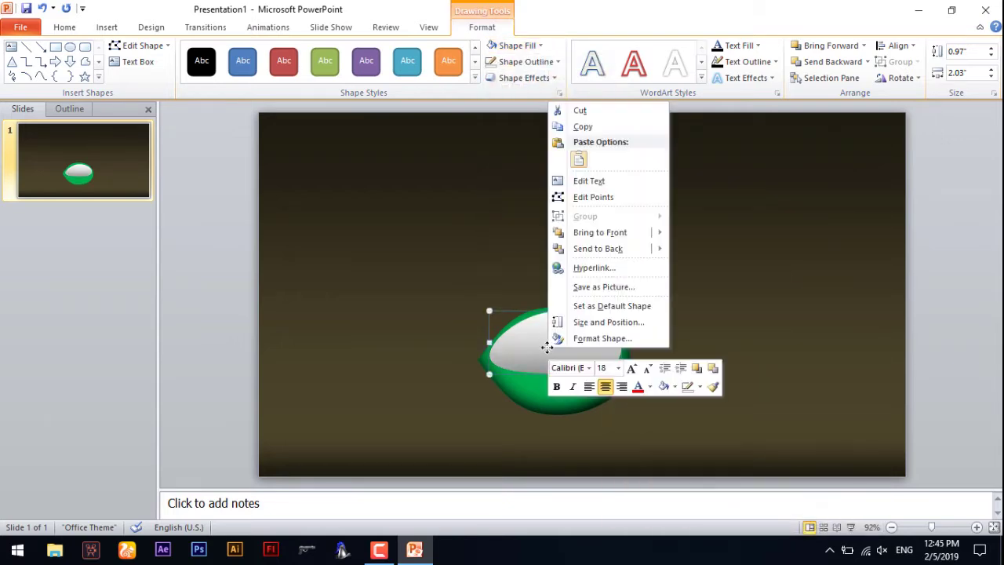
# Set the highlight gradient to a white left stop and a 100% transparent right stop, removing the middle stop.
pyautogui.click(602, 338)
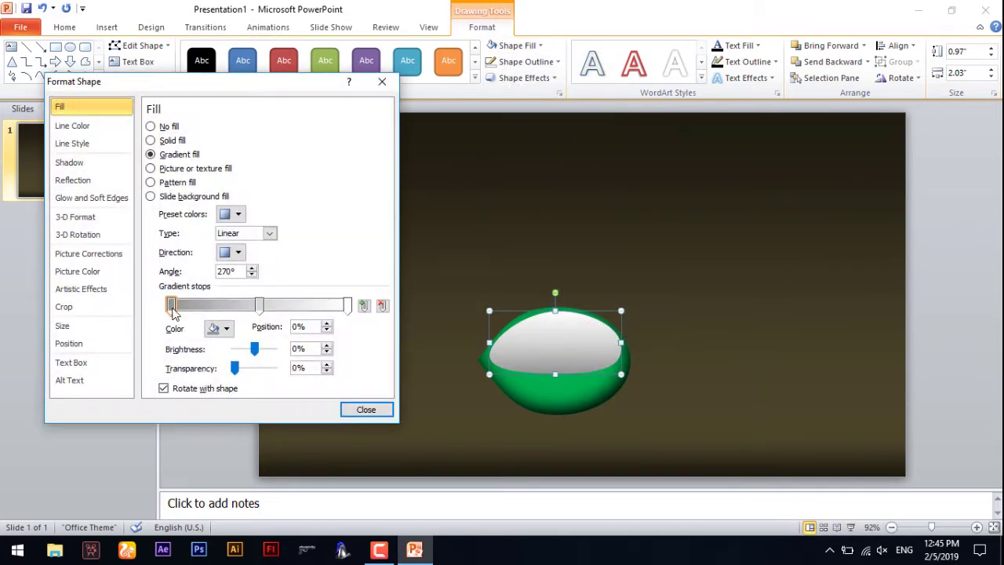
pyautogui.click(218, 329)
pyautogui.click(216, 354)
pyautogui.click(260, 308)
pyautogui.click(381, 305)
pyautogui.click(348, 305)
pyautogui.moveTo(239, 369); pyautogui.dragTo(399, 335)
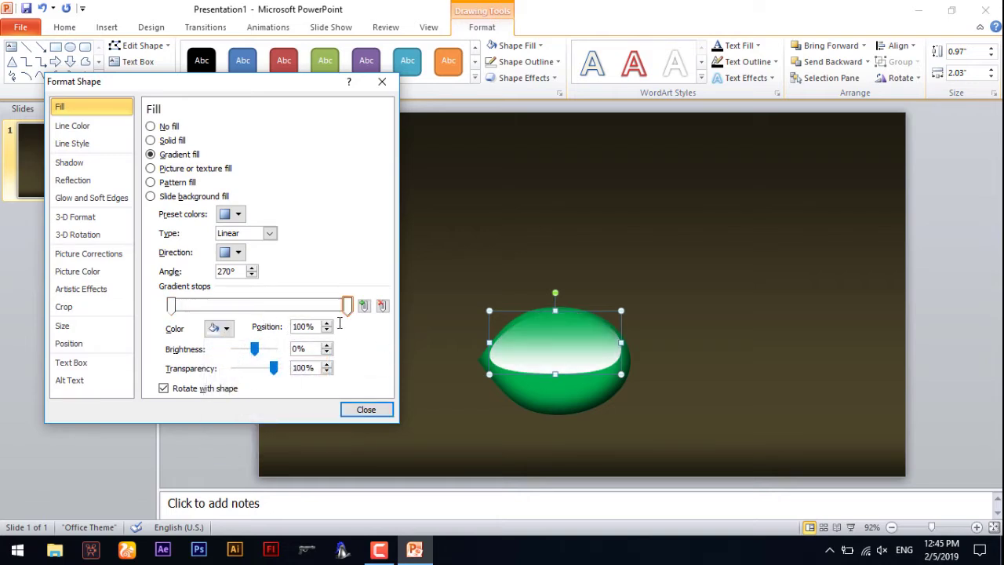
pyautogui.moveTo(276, 370); pyautogui.dragTo(295, 374)
pyautogui.moveTo(178, 310)
pyautogui.mouseDown()
pyautogui.moveTo(225, 306)
pyautogui.moveTo(171, 306)
pyautogui.mouseUp()
# Set the gradient angle to 90° and the left stop to 25% transparency, then nudge the highlight lower.
pyautogui.doubleClick(225, 271)
pyautogui.write('90')
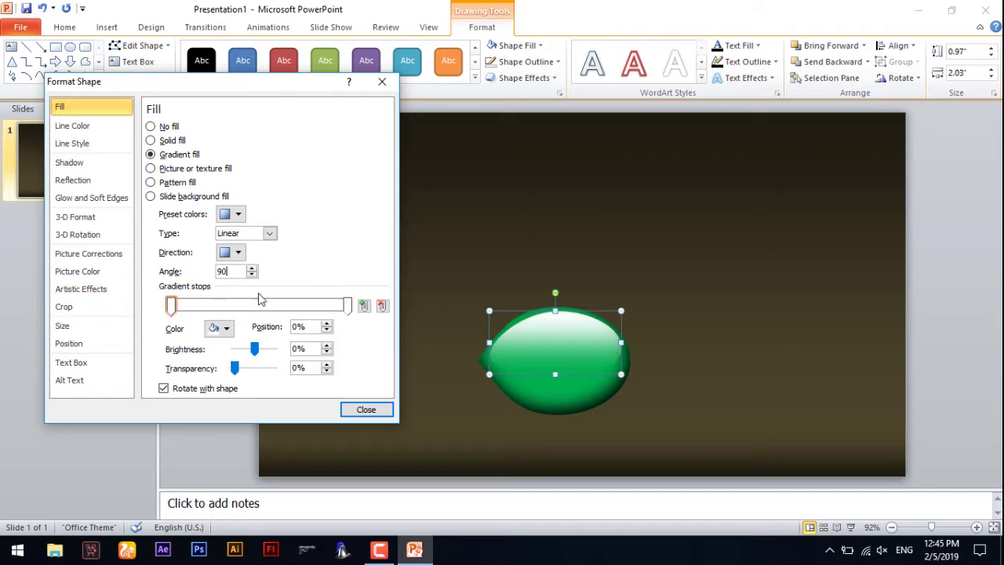
pyautogui.click(219, 327)
pyautogui.click(219, 327)
pyautogui.moveTo(234, 368); pyautogui.dragTo(248, 375)
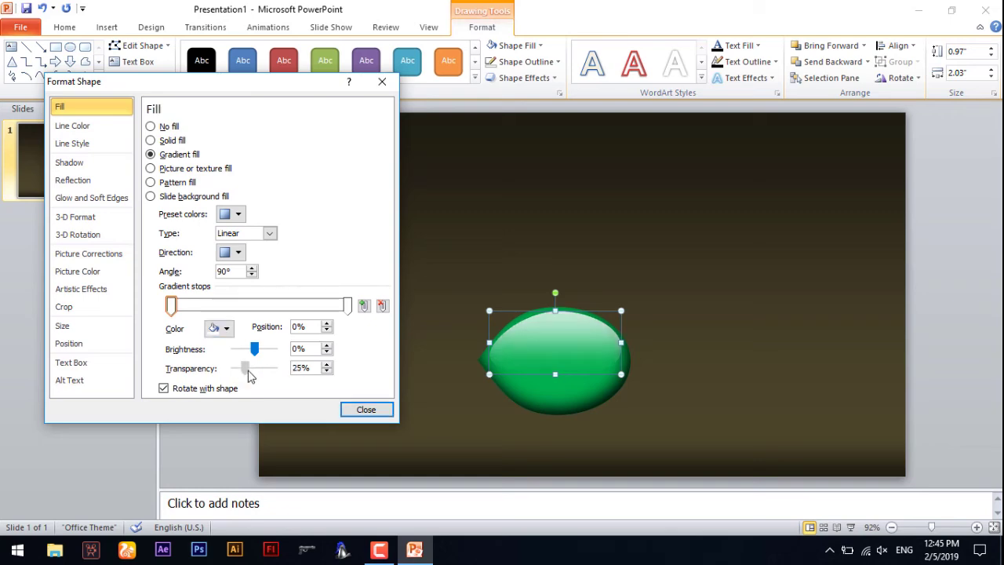
pyautogui.click(365, 410)
pyautogui.click(947, 366)
pyautogui.click(581, 343)
pyautogui.moveTo(581, 342); pyautogui.dragTo(586, 346)
pyautogui.rightClick(581, 338)
pyautogui.click(948, 341)
pyautogui.click(865, 288)
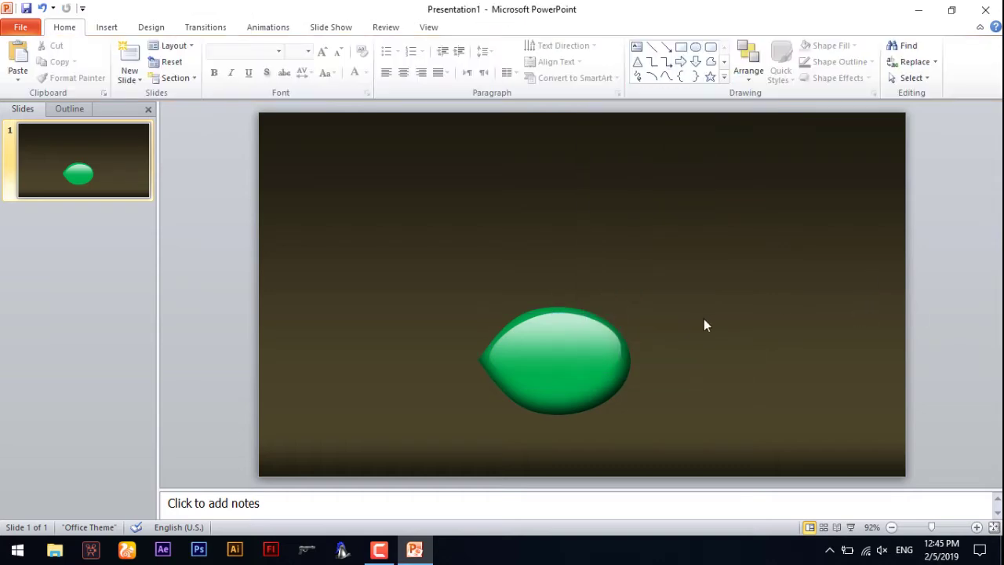
# Draw a small oval on the green coconut's right edge.
pyautogui.click(109, 28)
pyautogui.click(205, 78)
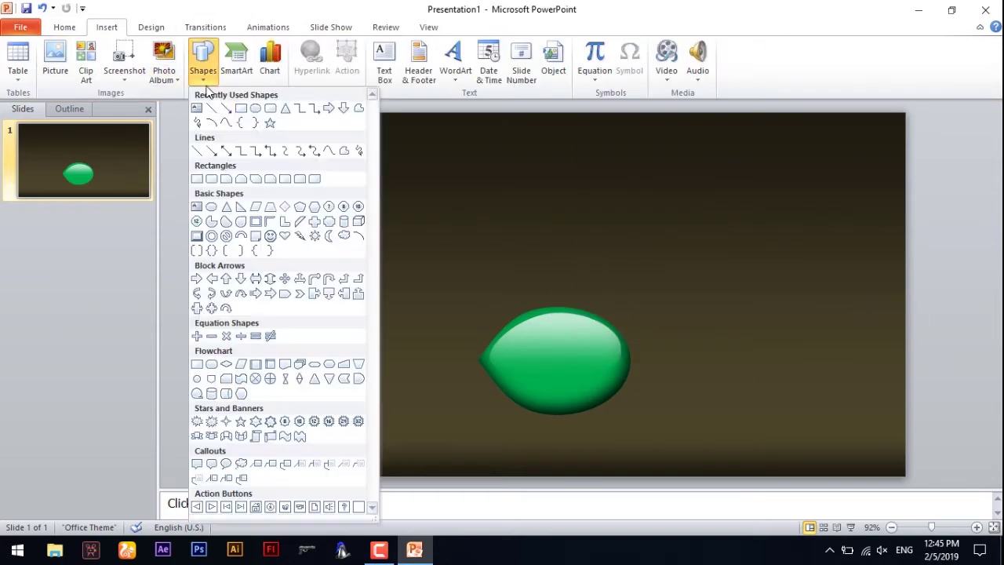
pyautogui.click(786, 361)
pyautogui.keyDown('ctrl'); pyautogui.scroll(5, 659, 376); pyautogui.keyUp('ctrl')
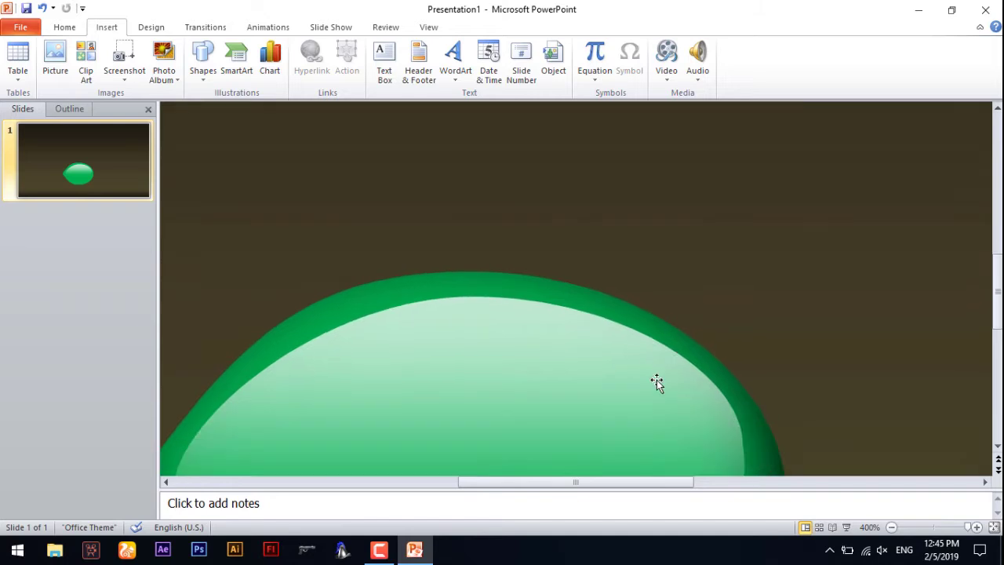
pyautogui.keyDown('ctrl'); pyautogui.scroll(-5, 662, 374); pyautogui.keyUp('ctrl')
pyautogui.keyDown('ctrl'); pyautogui.scroll(-2, 735, 401); pyautogui.keyUp('ctrl')
pyautogui.keyDown('ctrl'); pyautogui.scroll(3, 741, 400); pyautogui.keyUp('ctrl')
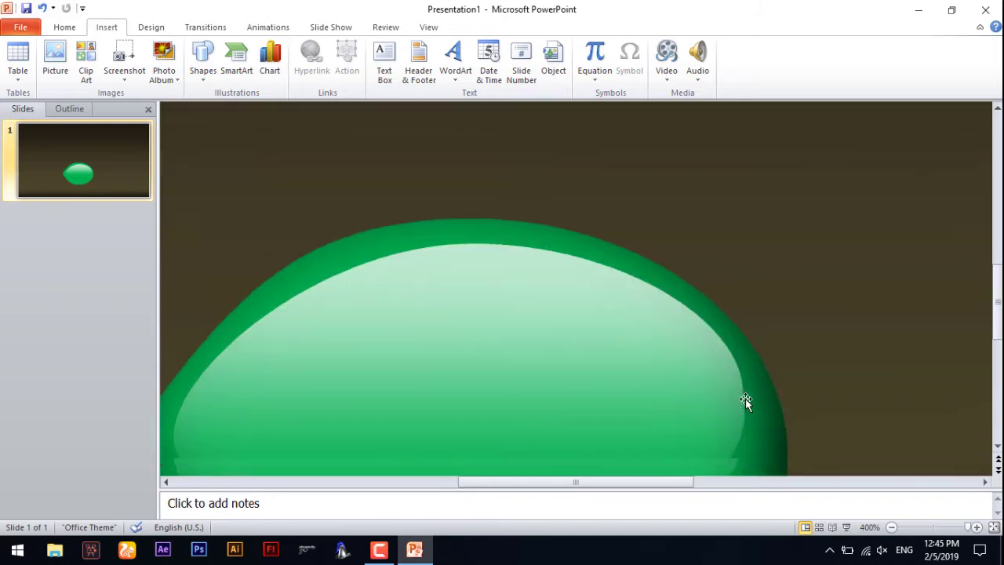
pyautogui.keyDown('ctrl'); pyautogui.scroll(4, 745, 399); pyautogui.keyUp('ctrl')
pyautogui.moveTo(607, 483); pyautogui.dragTo(658, 483)
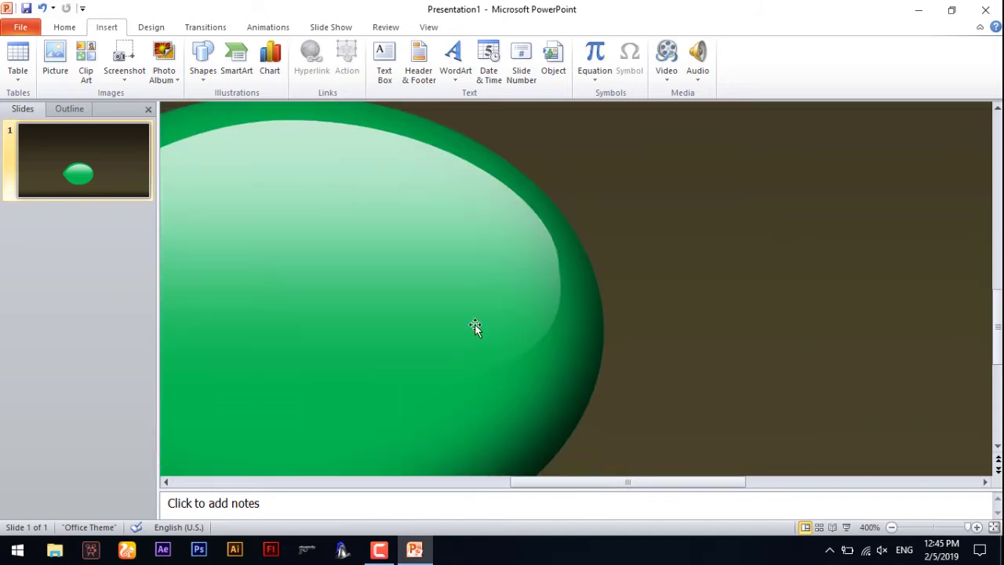
pyautogui.click(205, 78)
pyautogui.moveTo(579, 299); pyautogui.dragTo(627, 418)
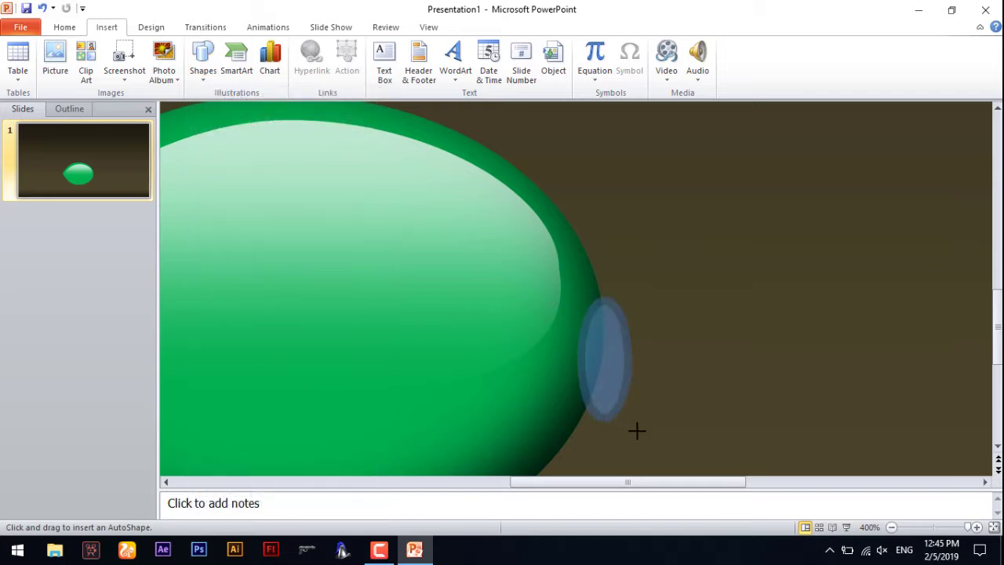
pyautogui.moveTo(607, 359); pyautogui.dragTo(584, 359)
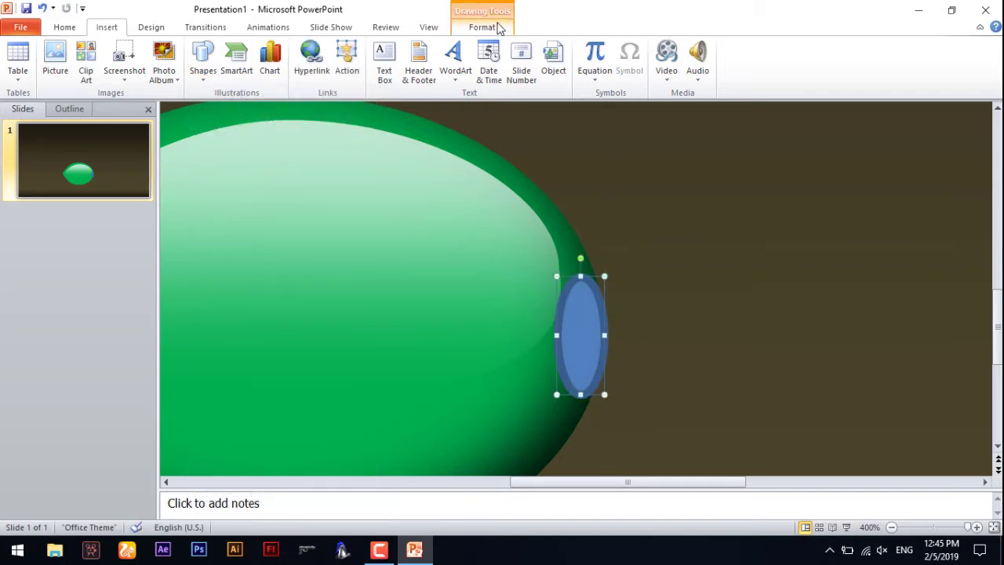
# Resize and reposition the small oval, fill it dark brown and apply an inner shadow.
pyautogui.click(494, 26)
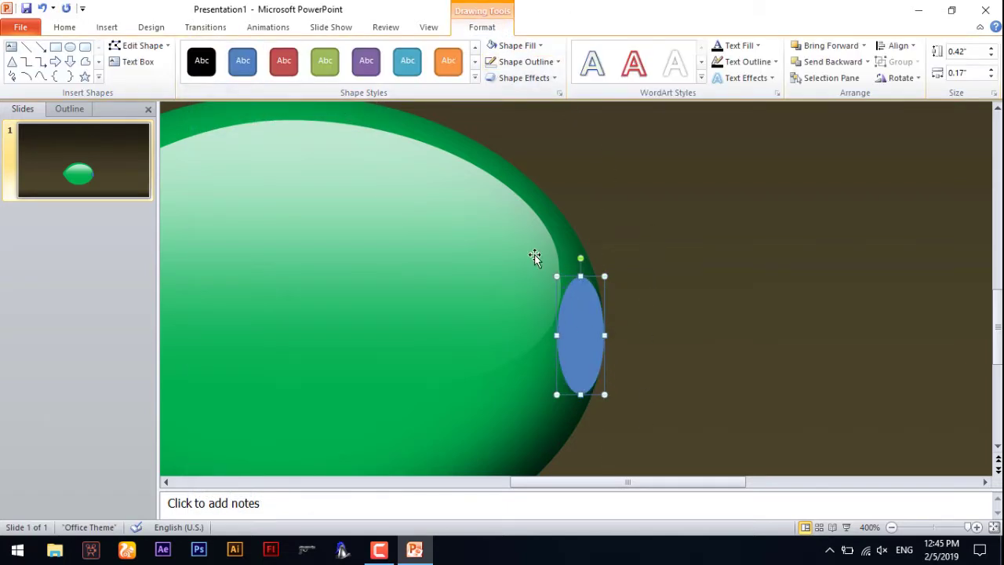
pyautogui.moveTo(553, 273); pyautogui.dragTo(539, 261)
pyautogui.moveTo(583, 335); pyautogui.dragTo(577, 339)
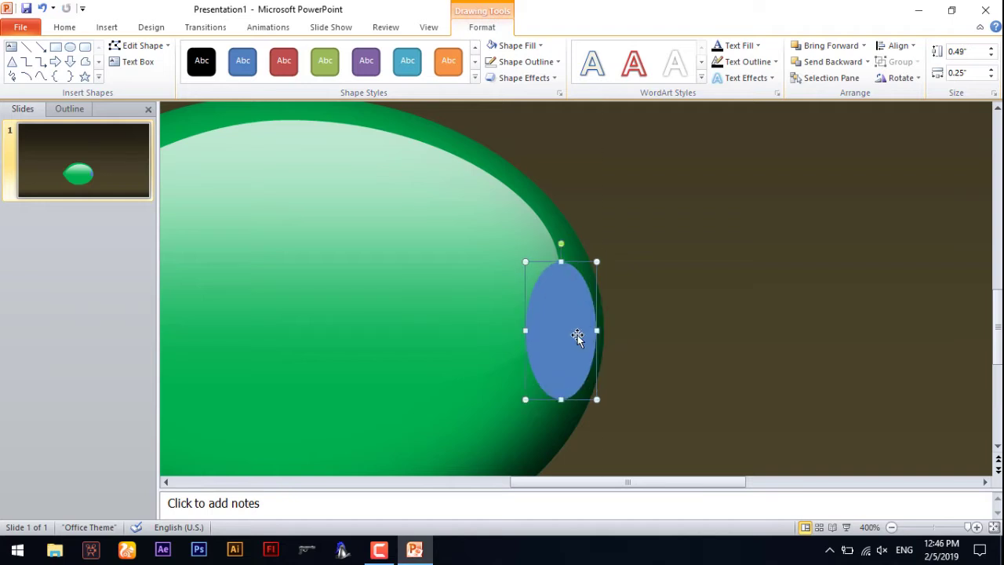
pyautogui.click(537, 47)
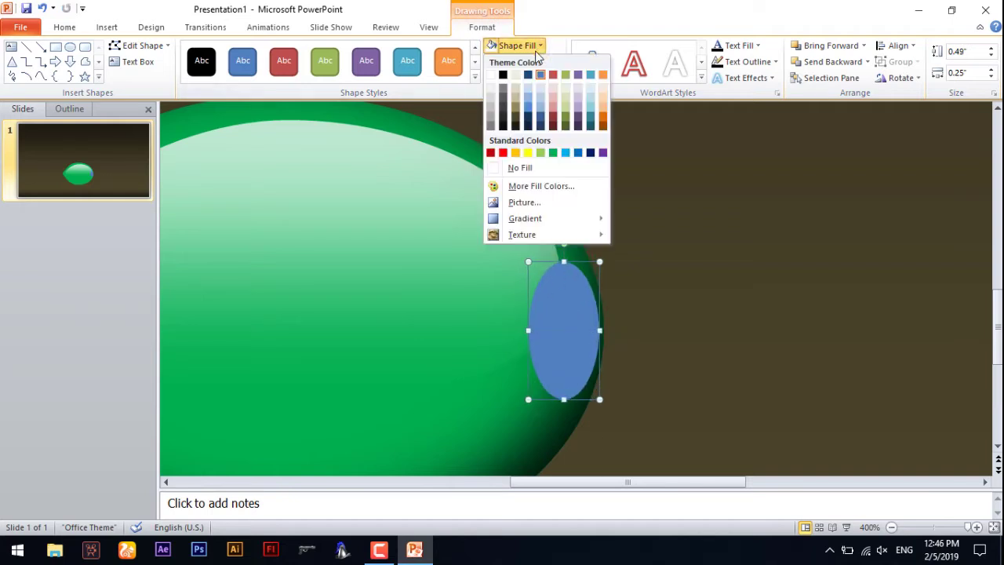
pyautogui.click(515, 116)
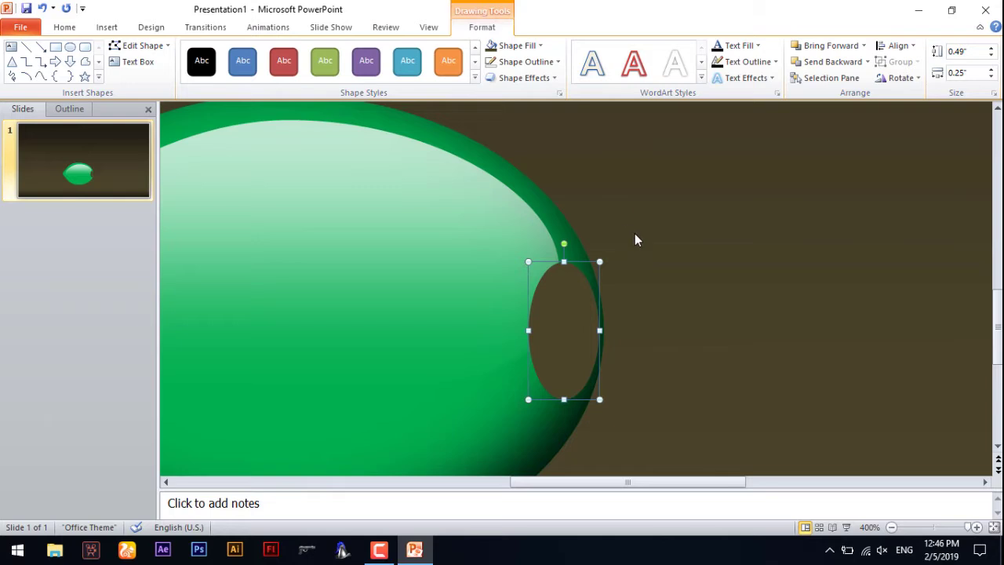
pyautogui.click(525, 78)
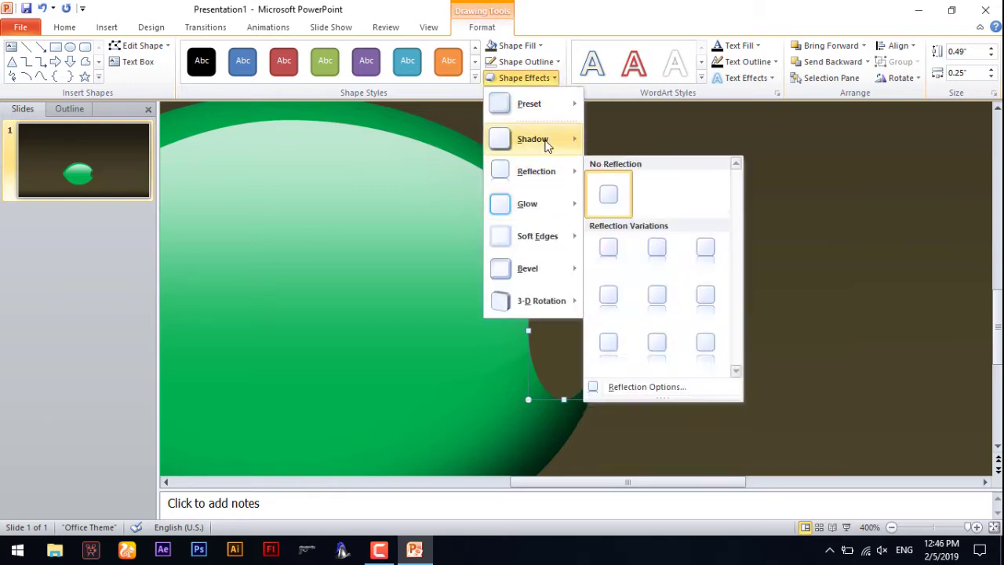
pyautogui.moveTo(533, 139)
pyautogui.click(645, 385)
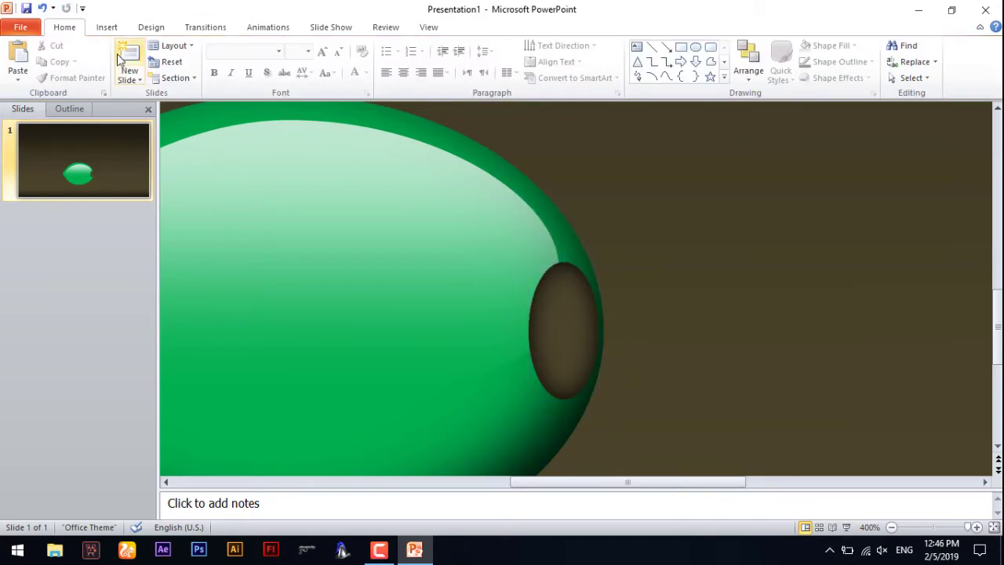
pyautogui.click(116, 29)
# Draw a blue rectangle over the coconut's brown hole and remove its outline.
pyautogui.scroll(-3, 655, 297)
pyautogui.scroll(4, 679, 382)
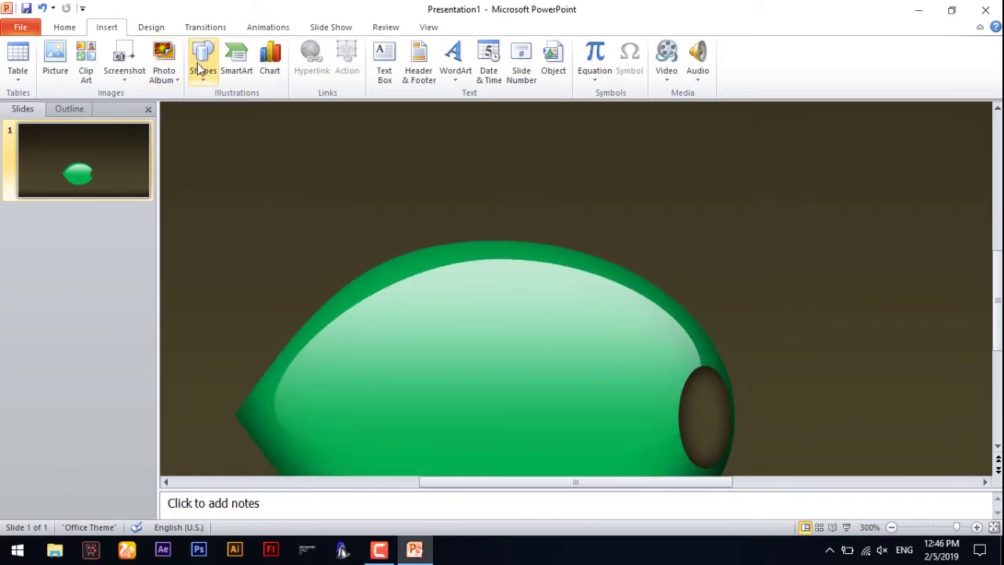
pyautogui.click(202, 59)
pyautogui.click(255, 109)
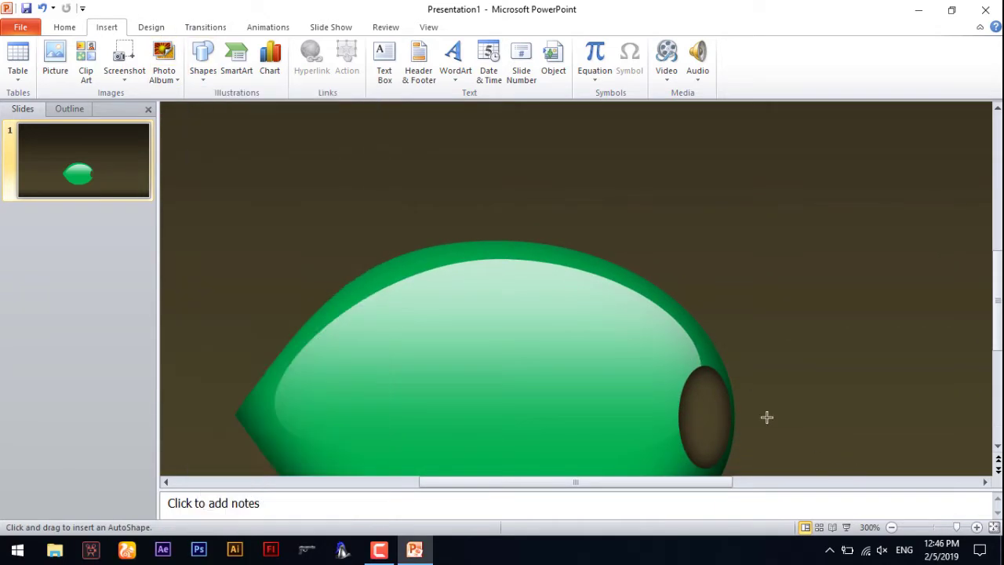
pyautogui.scroll(-2, 716, 276)
pyautogui.moveTo(702, 260); pyautogui.dragTo(753, 359)
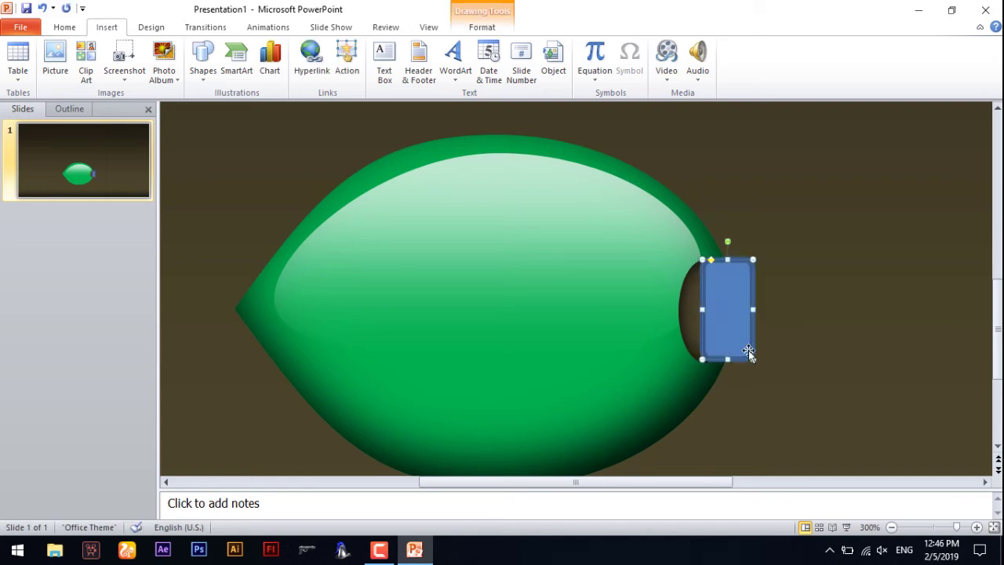
pyautogui.click(481, 27)
pyautogui.click(499, 65)
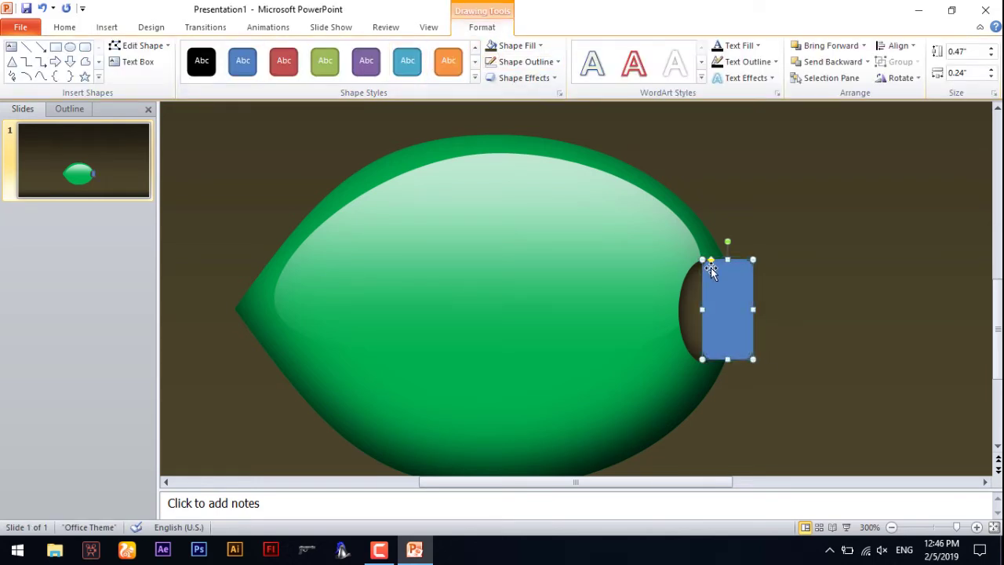
# Edit the rectangle's points, deleting the top-left corner and curving the left edge.
pyautogui.rightClick(719, 310)
pyautogui.click(751, 154)
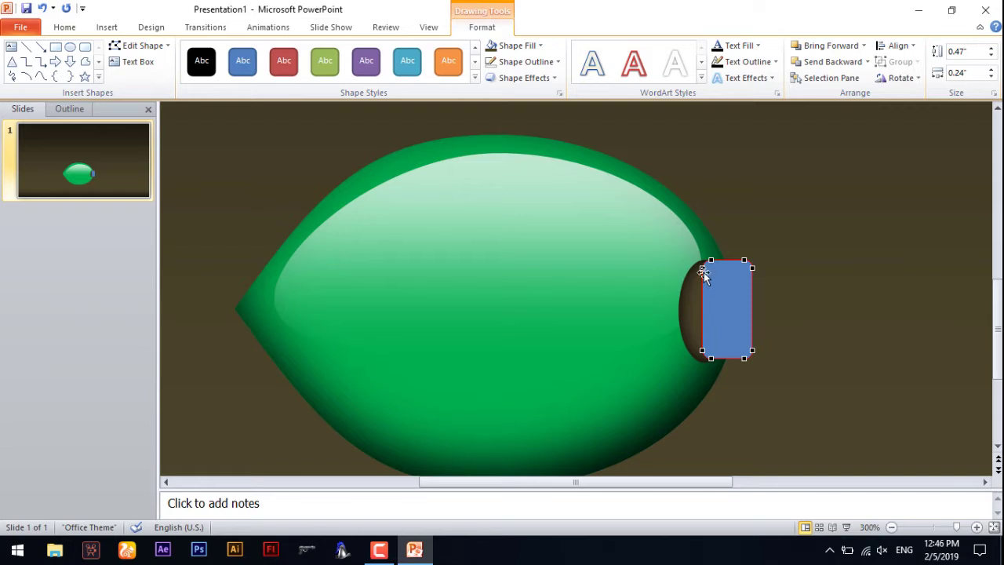
pyautogui.rightClick(702, 267)
pyautogui.click(751, 293)
pyautogui.rightClick(701, 342)
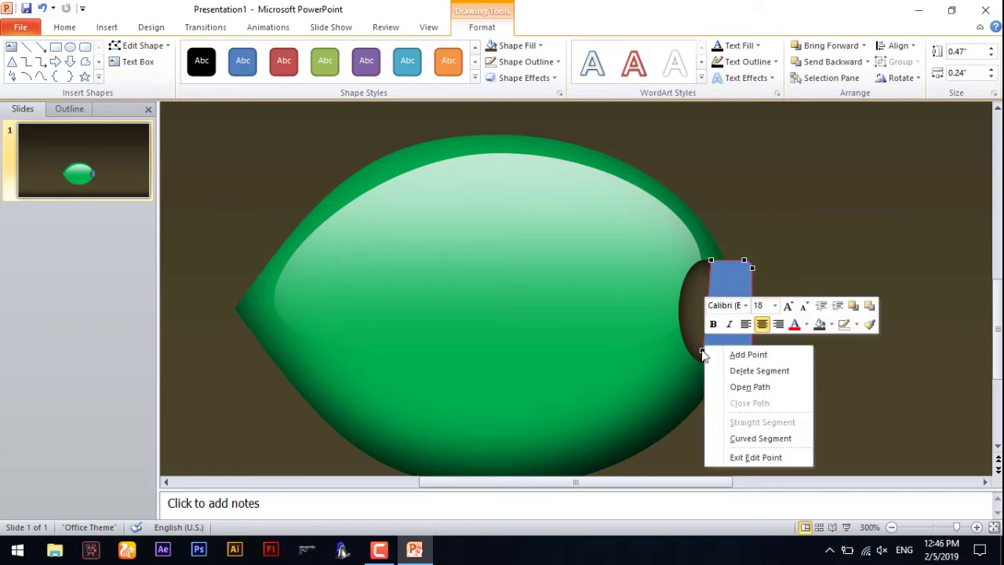
pyautogui.click(720, 357)
pyautogui.rightClick(703, 351)
pyautogui.click(754, 374)
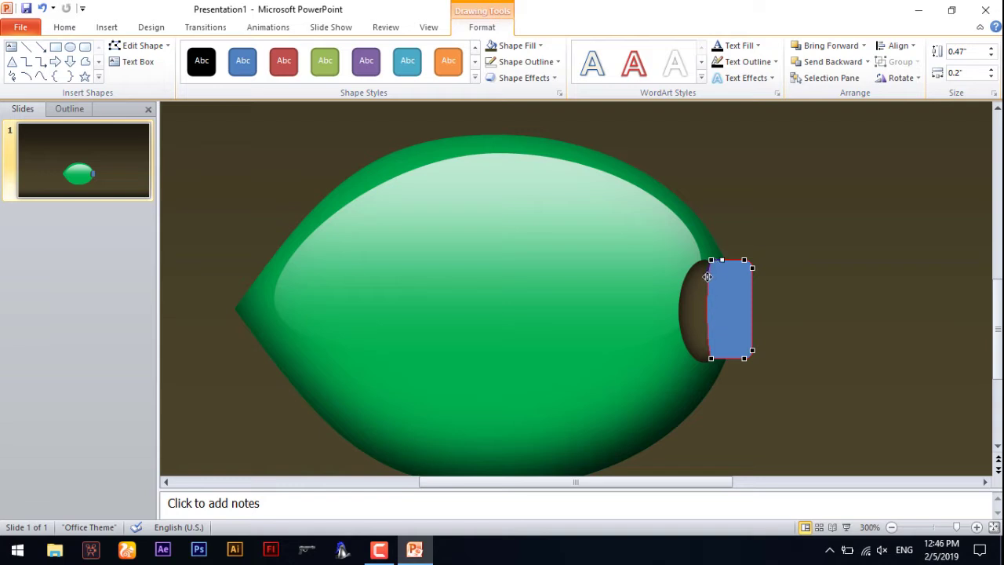
pyautogui.moveTo(676, 289); pyautogui.dragTo(668, 289)
pyautogui.moveTo(686, 348); pyautogui.dragTo(687, 349)
# Pull the right side up and to the right into a slim pointed tip.
pyautogui.moveTo(762, 328); pyautogui.dragTo(782, 292)
pyautogui.moveTo(759, 353); pyautogui.dragTo(762, 342)
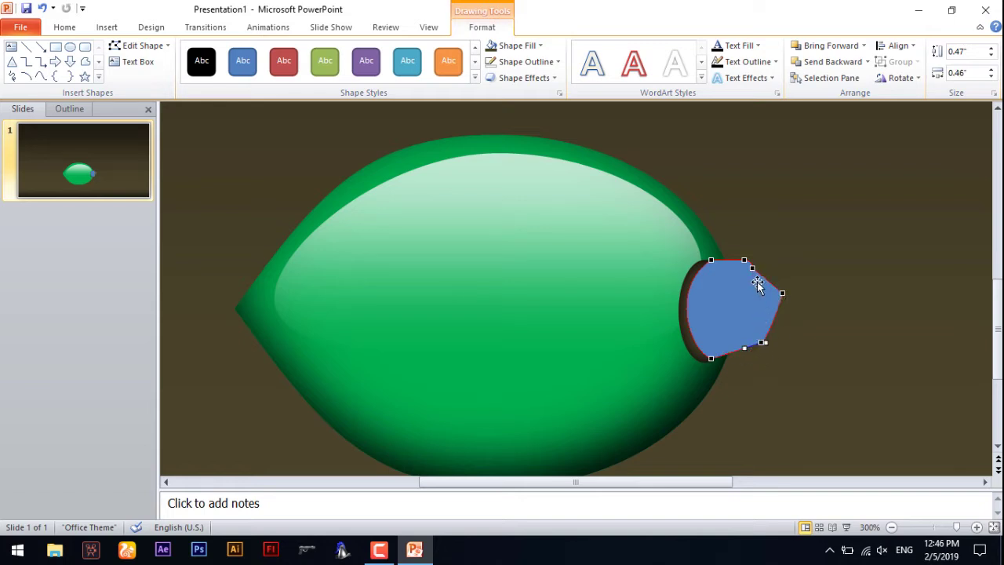
pyautogui.moveTo(760, 264); pyautogui.dragTo(803, 179)
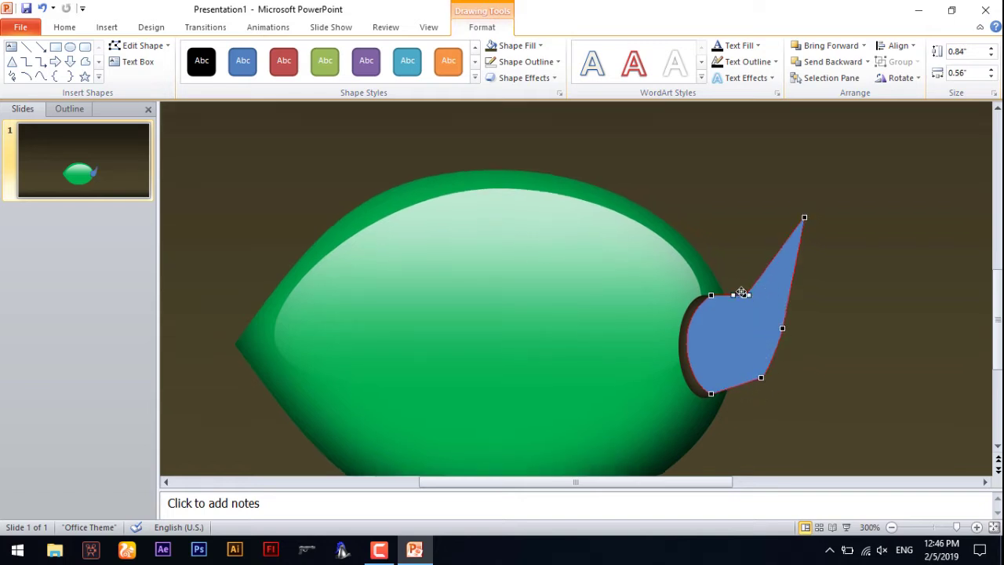
pyautogui.moveTo(737, 292); pyautogui.dragTo(748, 295)
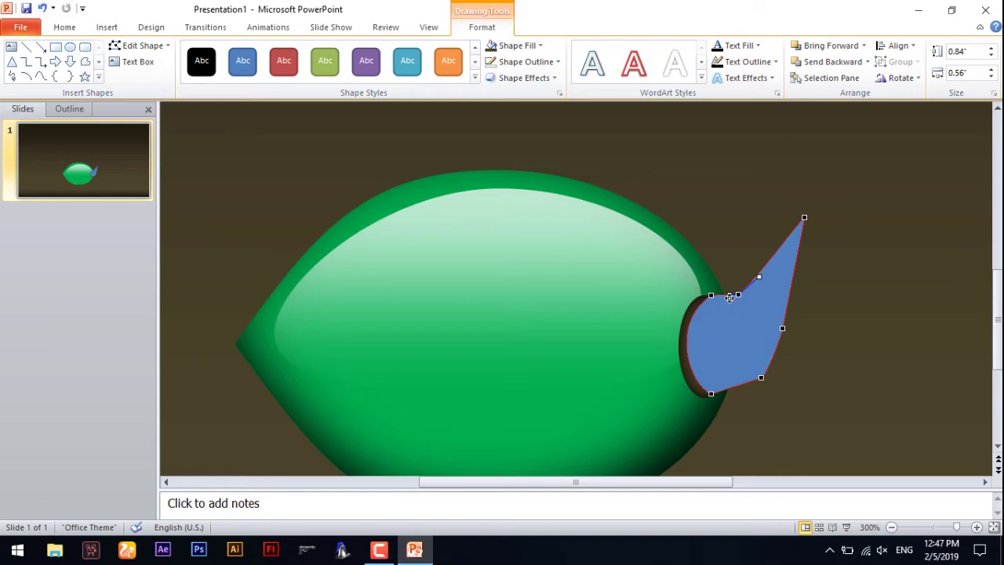
pyautogui.moveTo(781, 328); pyautogui.dragTo(805, 272)
pyautogui.moveTo(806, 216)
pyautogui.mouseDown()
pyautogui.moveTo(785, 216)
pyautogui.moveTo(800, 163)
pyautogui.mouseUp()
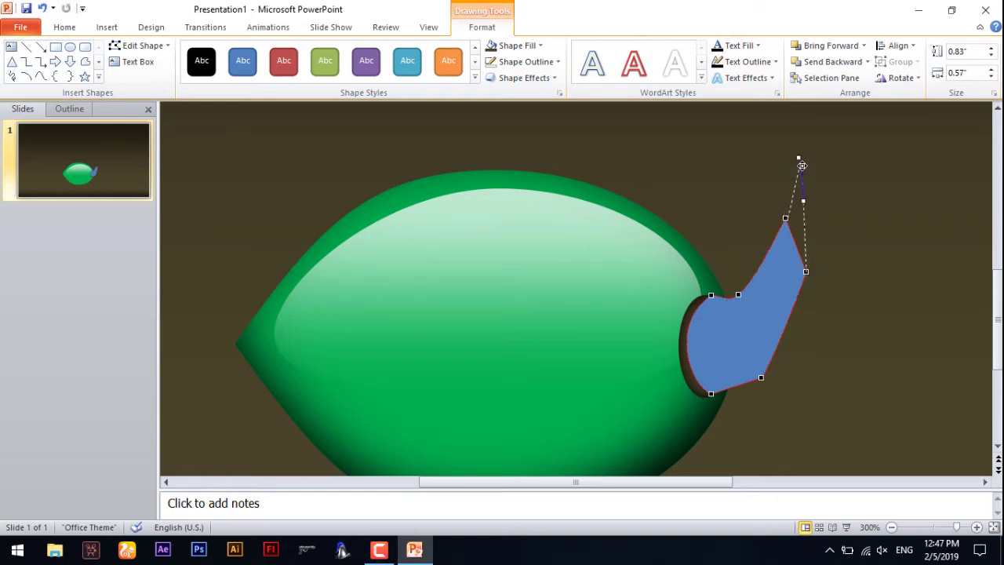
pyautogui.moveTo(795, 210); pyautogui.dragTo(774, 239)
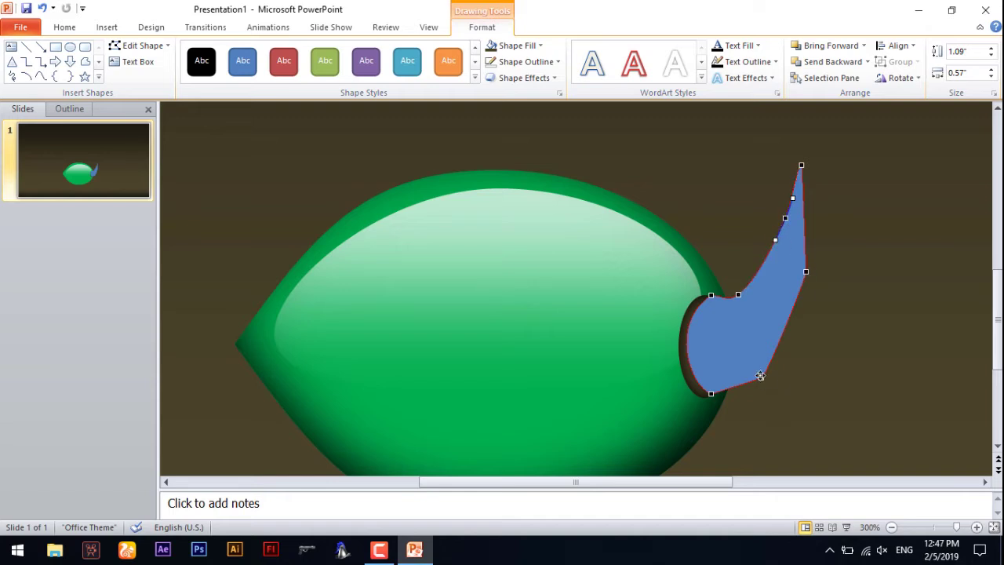
# Refine the sprout's right-edge curves and lower points, then pick the tip point.
pyautogui.scroll(2, 811, 325)
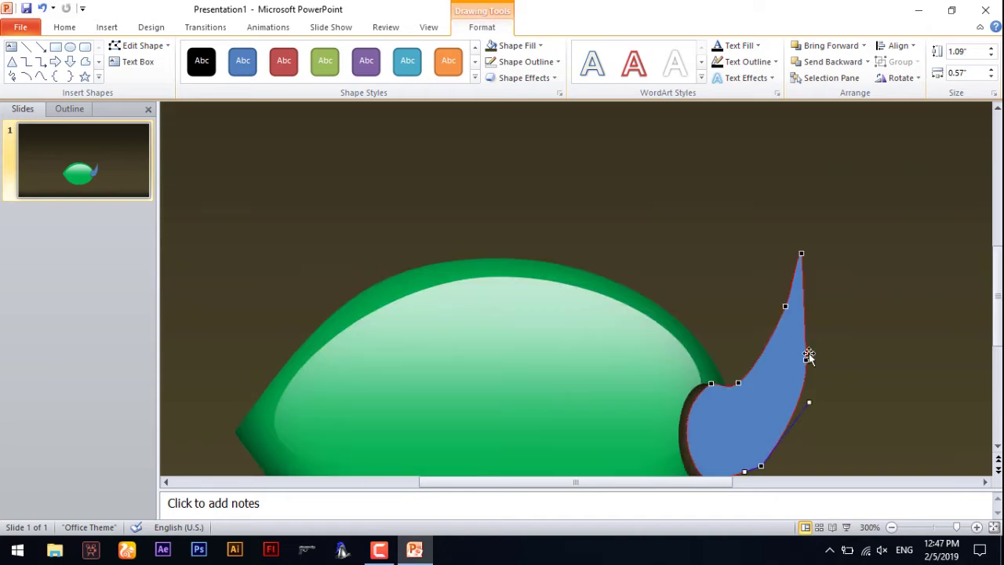
pyautogui.moveTo(820, 296); pyautogui.dragTo(814, 292)
pyautogui.moveTo(802, 398); pyautogui.dragTo(800, 393)
pyautogui.moveTo(805, 359); pyautogui.dragTo(810, 359)
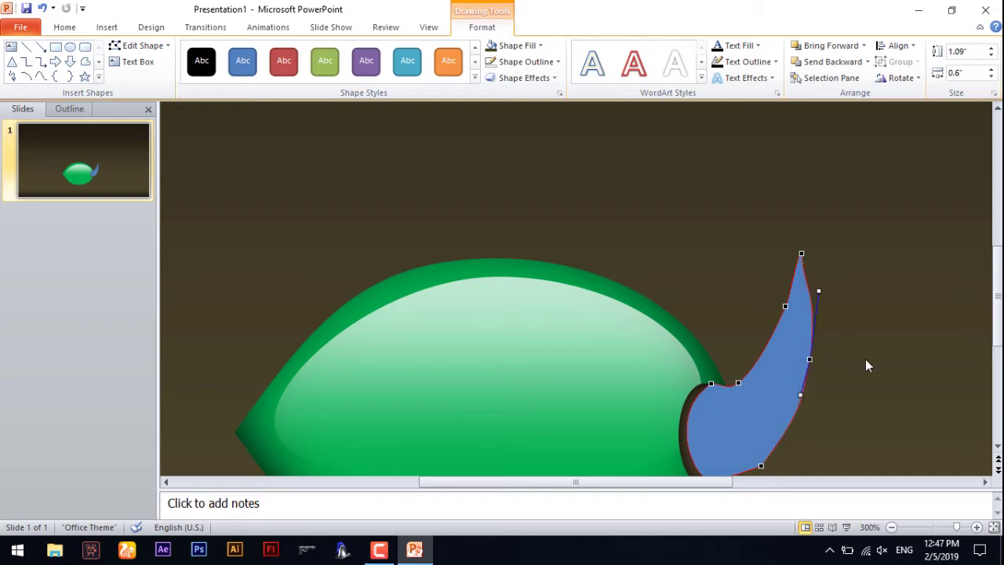
pyautogui.click(801, 253)
# Fill the sprout shape with olive green.
pyautogui.click(869, 301)
pyautogui.click(801, 356)
pyautogui.click(481, 27)
pyautogui.click(510, 46)
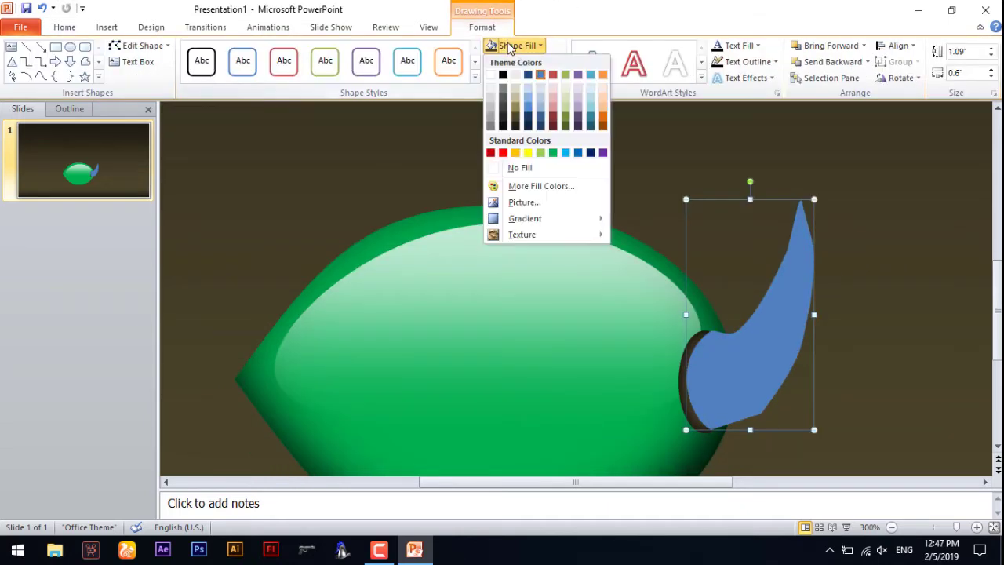
pyautogui.click(565, 111)
pyautogui.scroll(-2, 700, 222)
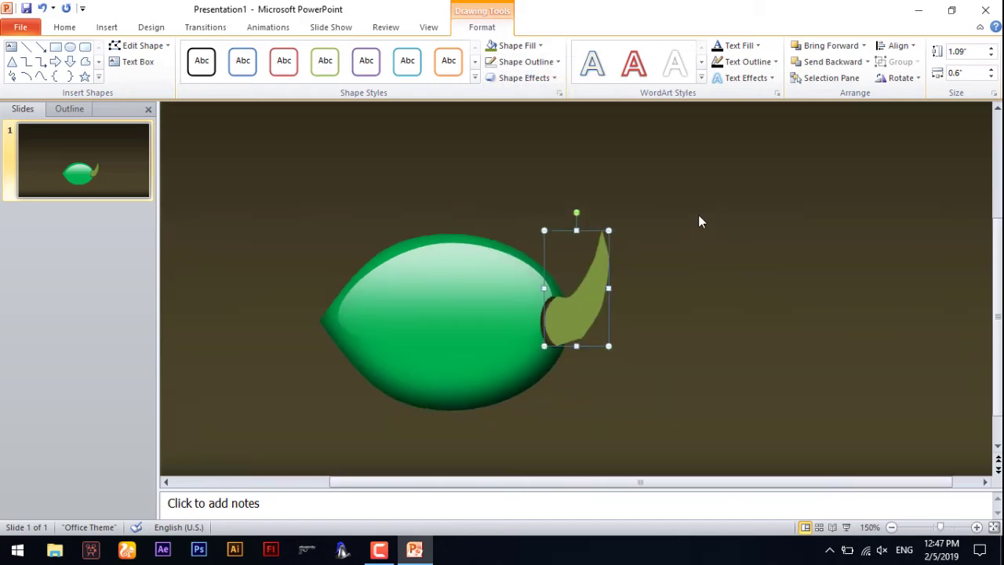
pyautogui.click(660, 253)
# Apply an inner shadow effect to the olive sprout.
pyautogui.click(592, 282)
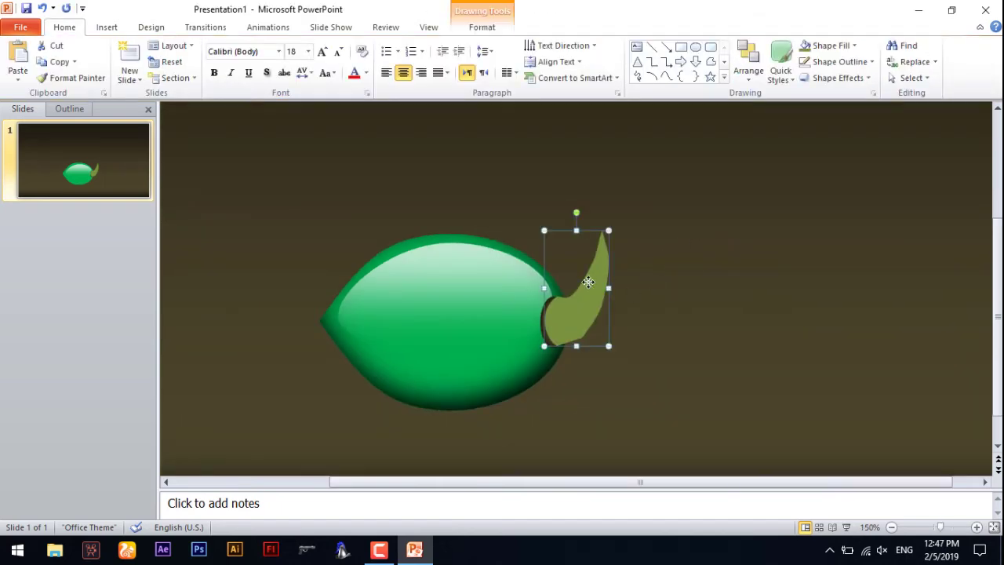
pyautogui.click(482, 26)
pyautogui.click(524, 78)
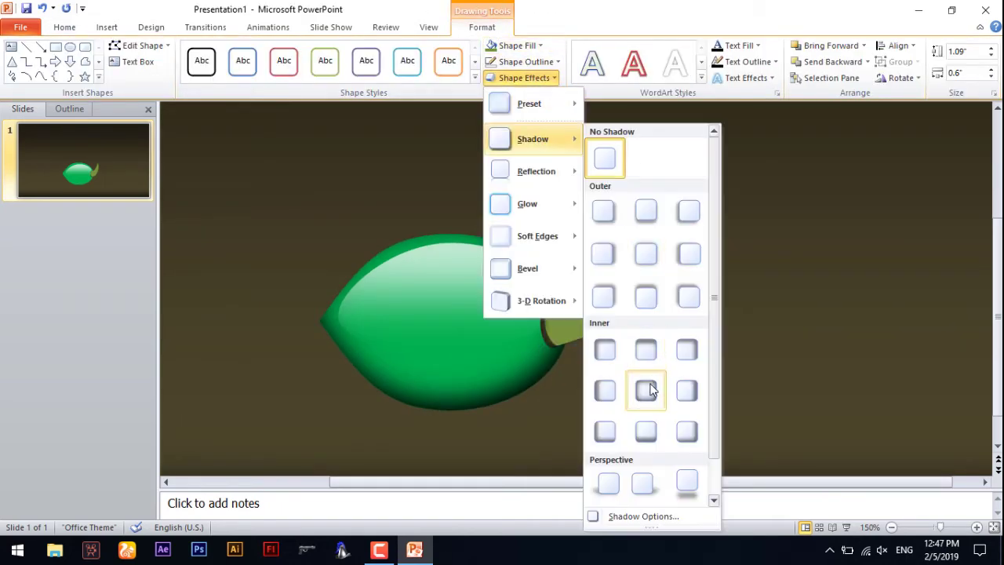
pyautogui.click(645, 385)
pyautogui.click(669, 364)
pyautogui.scroll(1, 619, 269)
pyautogui.click(107, 27)
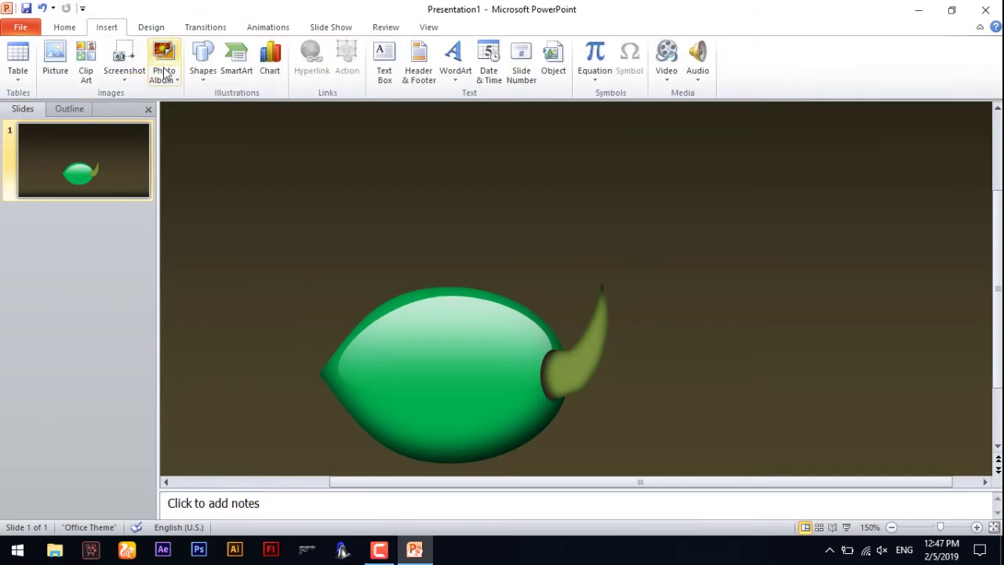
pyautogui.click(203, 62)
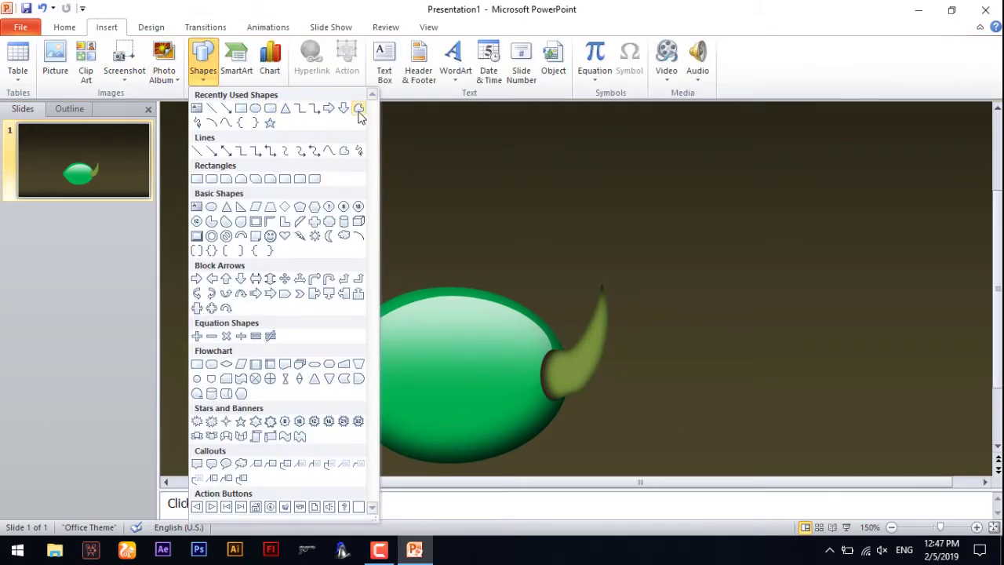
# Draw a closed freeform stalk from the sprout tip bending out to the far right.
pyautogui.click(357, 109)
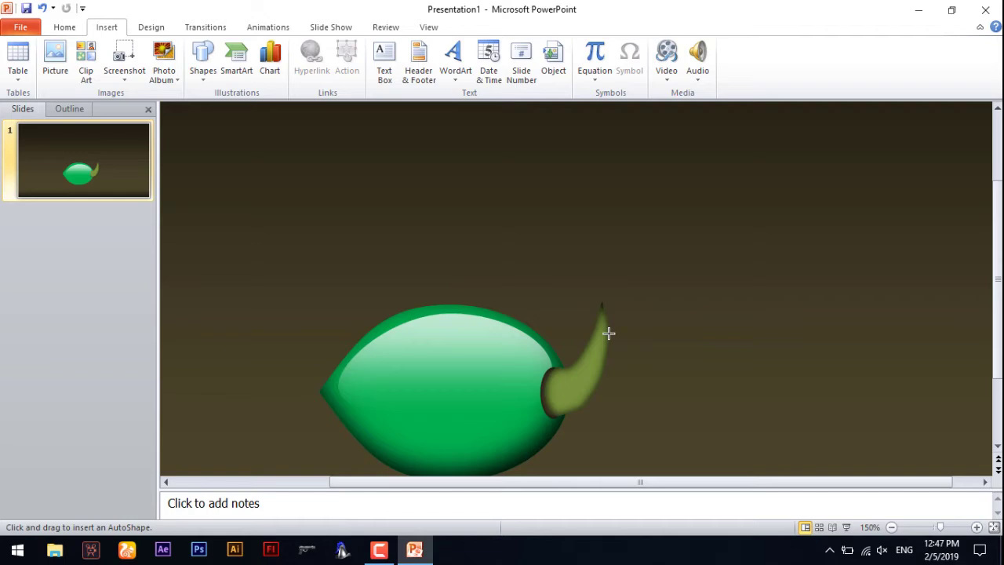
pyautogui.moveTo(607, 339); pyautogui.dragTo(694, 208)
pyautogui.click(694, 208)
pyautogui.click(869, 167)
pyautogui.click(683, 199)
pyautogui.click(600, 306)
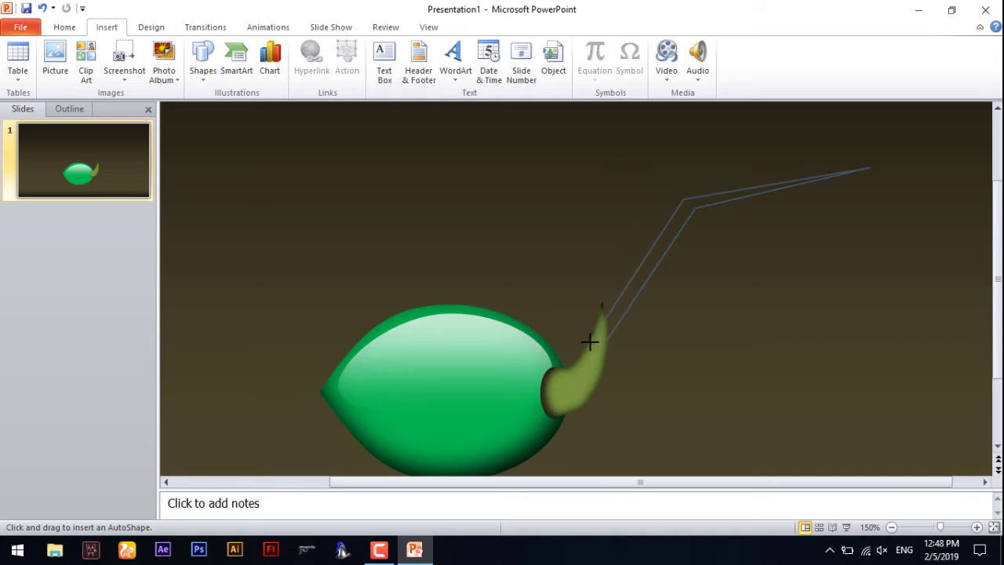
pyautogui.click(605, 338)
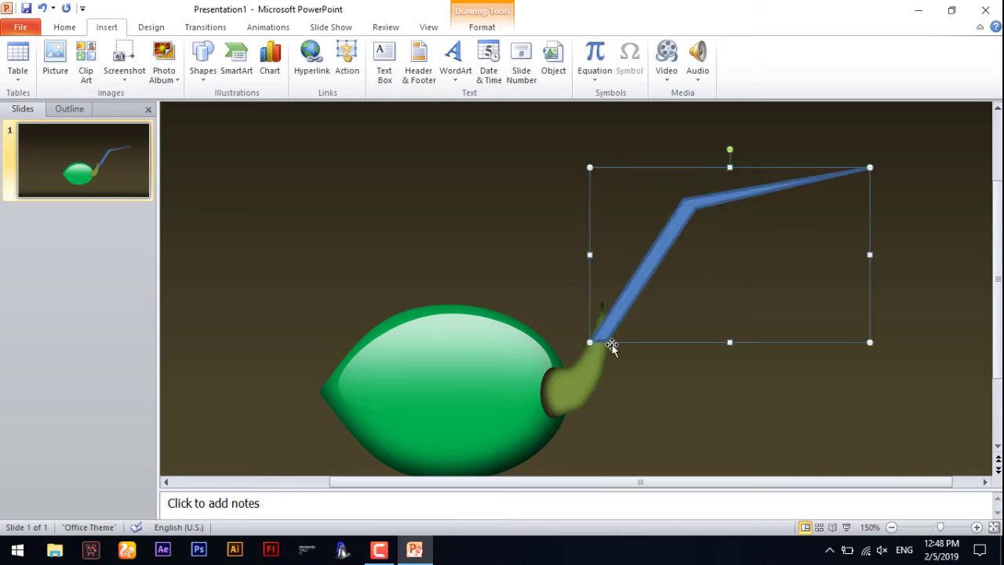
# Fill the new stalk with light green.
pyautogui.click(484, 28)
pyautogui.click(514, 46)
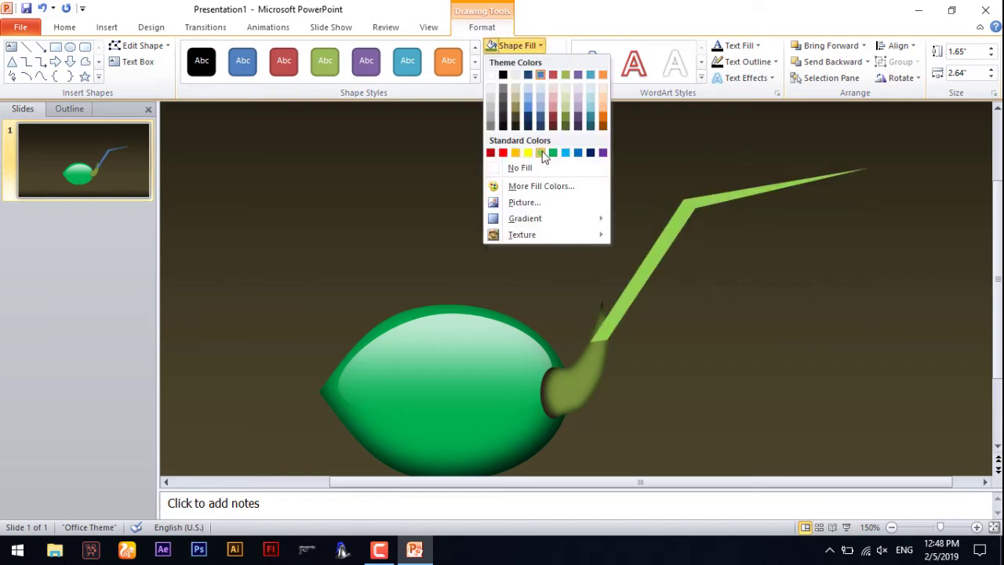
pyautogui.click(541, 153)
pyautogui.scroll(5, 621, 370)
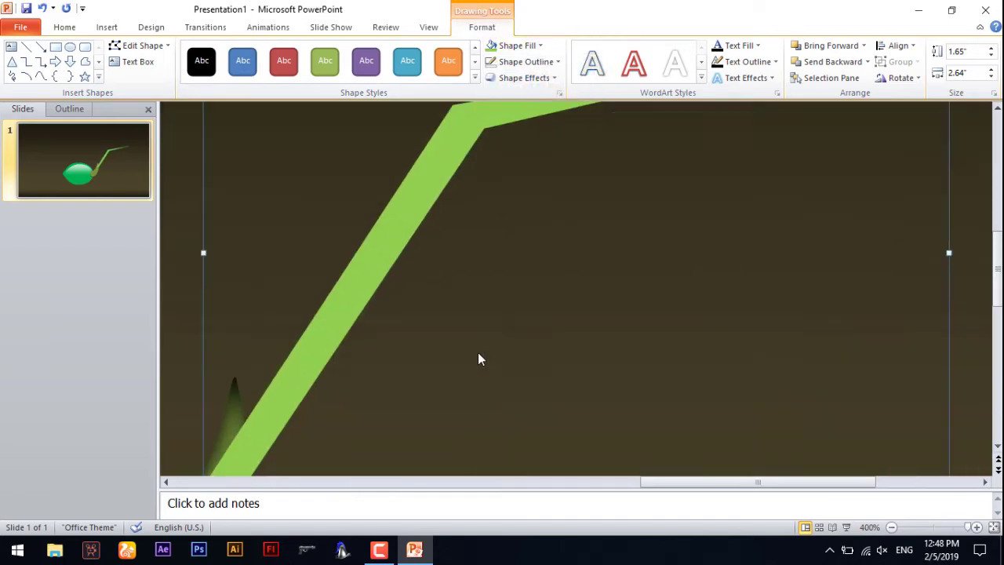
# Edit the stalk's points to curve its left, right and top edges and smooth the bend.
pyautogui.rightClick(284, 374)
pyautogui.click(321, 227)
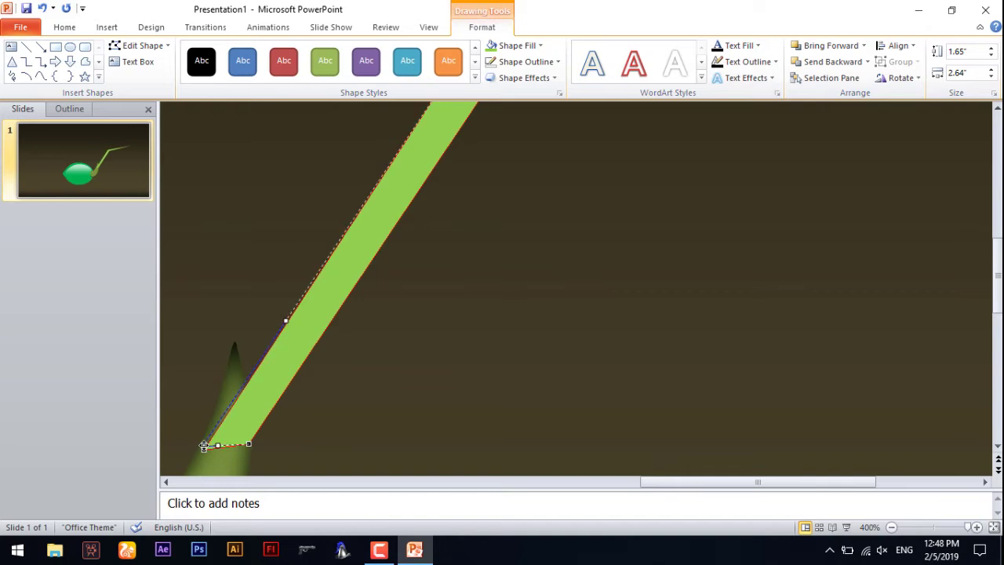
pyautogui.moveTo(286, 321); pyautogui.dragTo(246, 273)
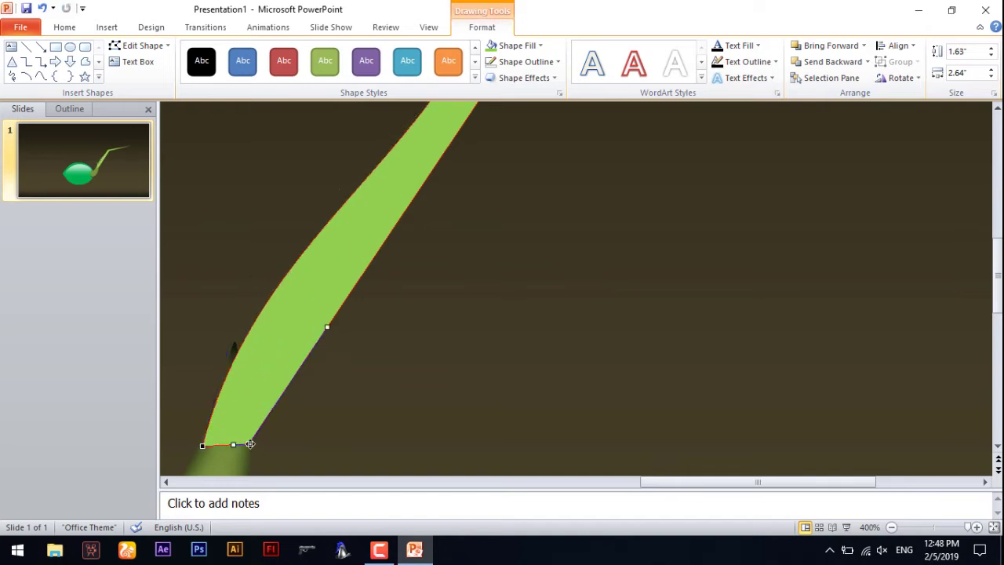
pyautogui.moveTo(326, 326); pyautogui.dragTo(278, 299)
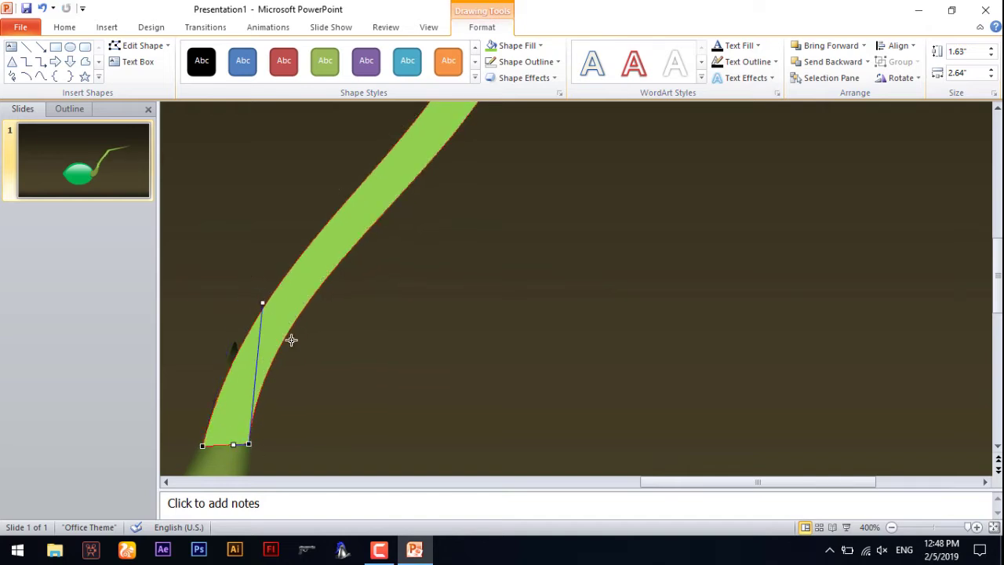
pyautogui.scroll(3, 523, 333)
pyautogui.scroll(2, 525, 335)
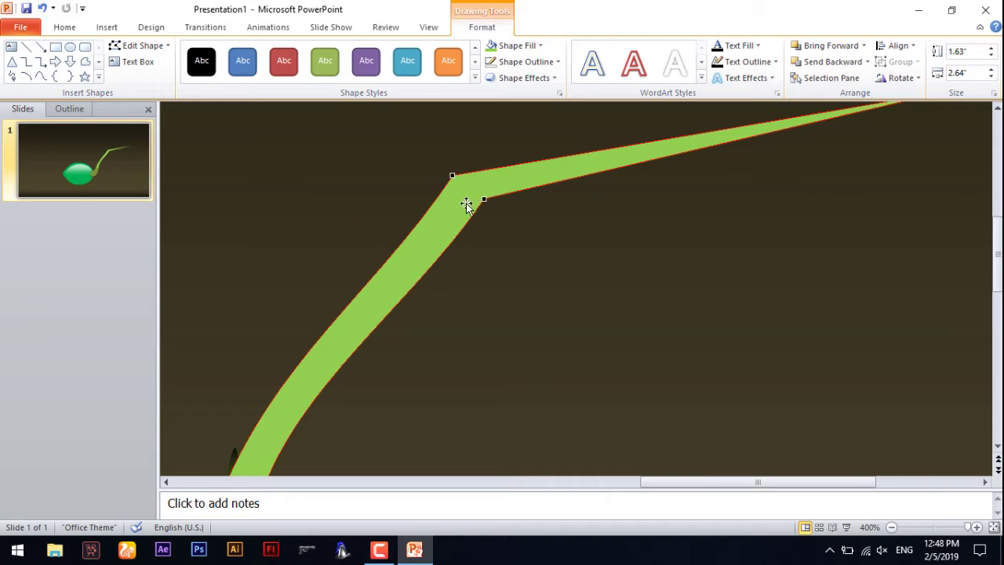
pyautogui.moveTo(482, 201); pyautogui.dragTo(436, 176)
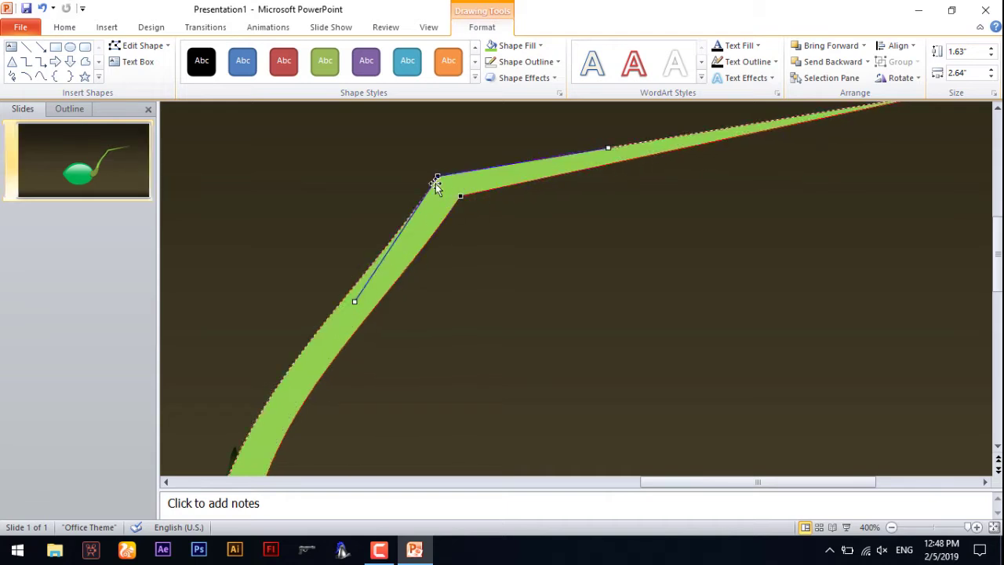
pyautogui.moveTo(354, 305); pyautogui.dragTo(345, 238)
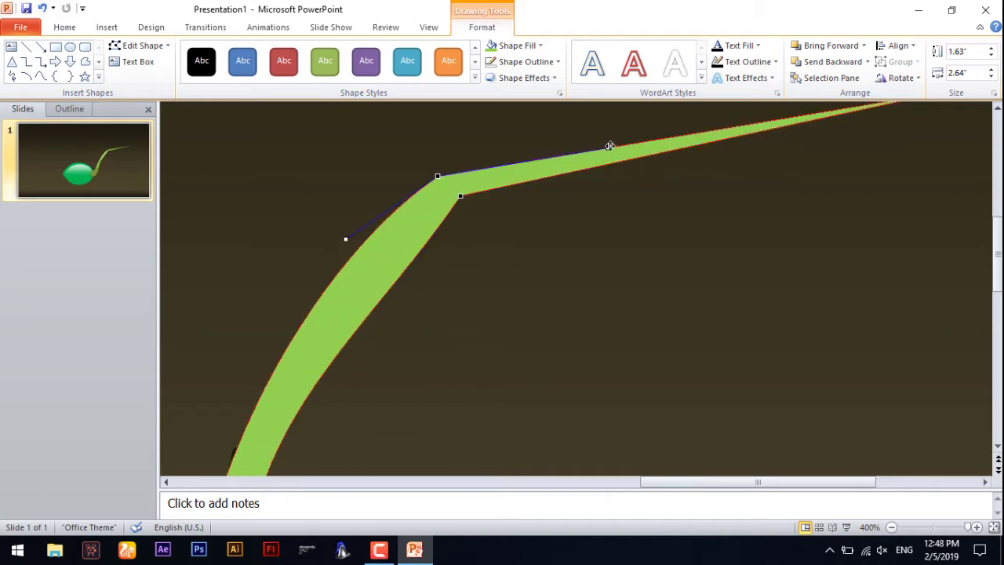
pyautogui.moveTo(609, 146); pyautogui.dragTo(526, 130)
# Round the stalk's inner corner and adjust its bottom points before finishing.
pyautogui.click(458, 195)
pyautogui.moveTo(372, 309); pyautogui.dragTo(365, 268)
pyautogui.moveTo(619, 160); pyautogui.dragTo(540, 146)
pyautogui.scroll(-1, 359, 325)
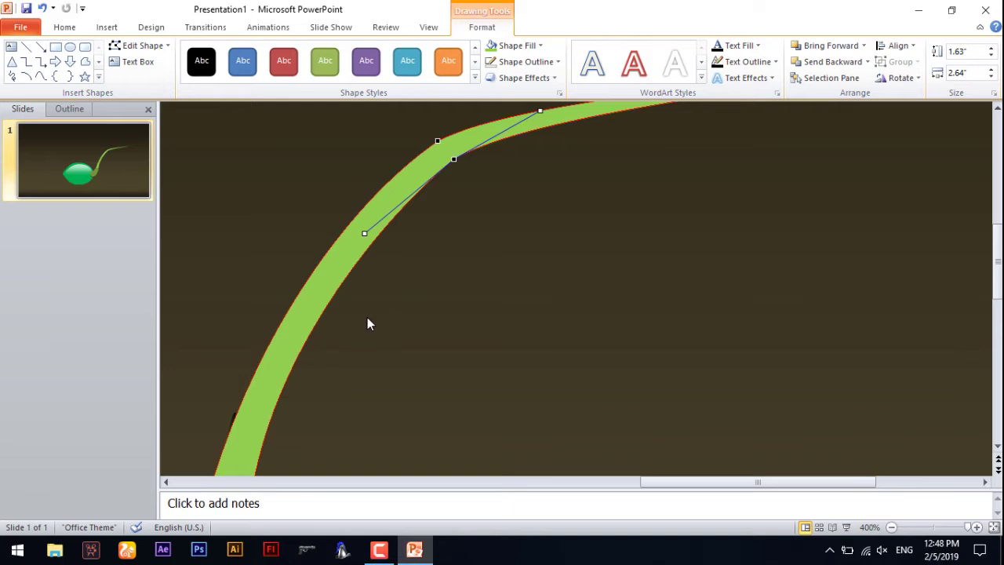
pyautogui.scroll(-3, 359, 324)
pyautogui.click(432, 403)
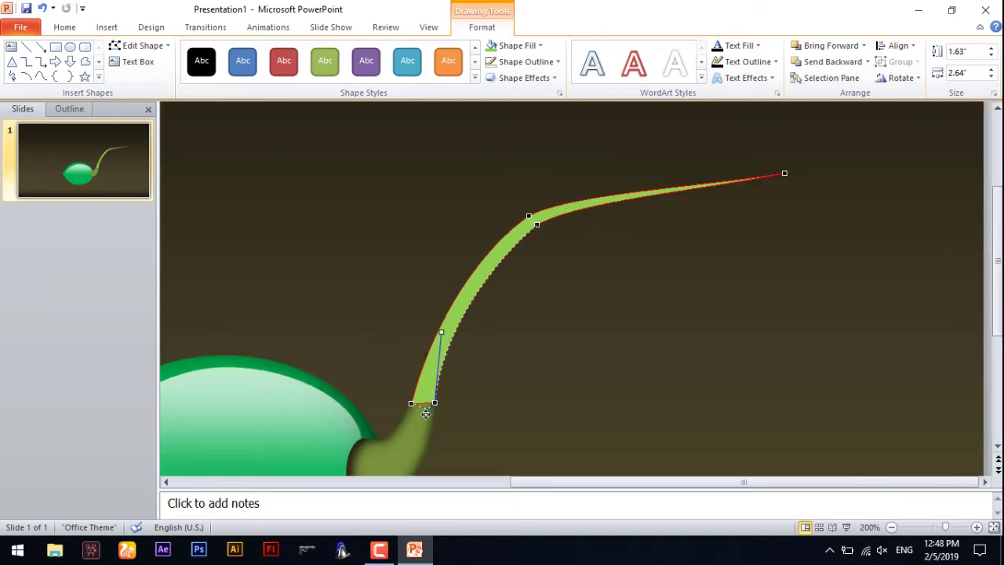
pyautogui.click(411, 402)
pyautogui.click(452, 415)
pyautogui.click(477, 288)
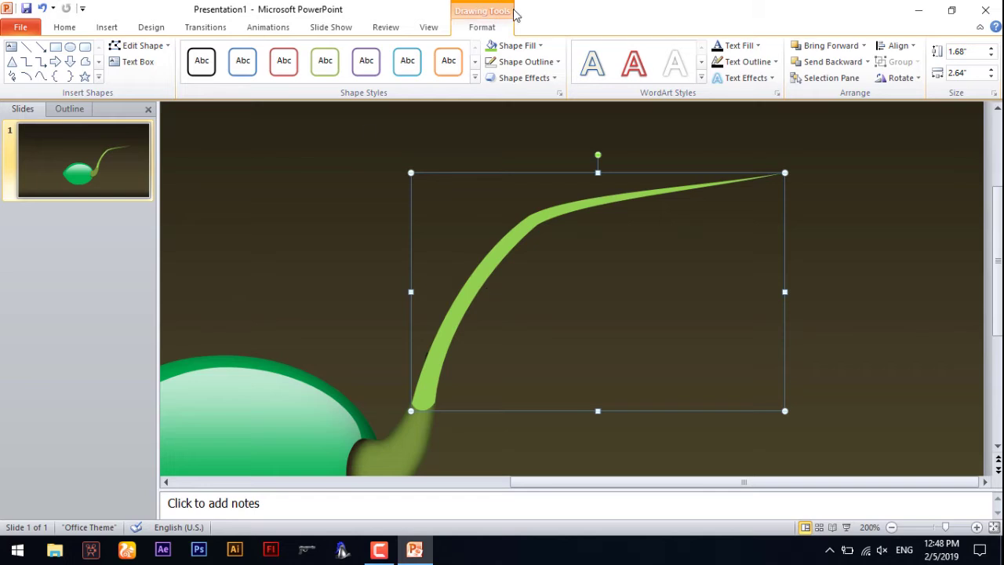
# Give the stalk an inner shadow and send the green base shape behind it.
pyautogui.click(537, 79)
pyautogui.moveTo(533, 139)
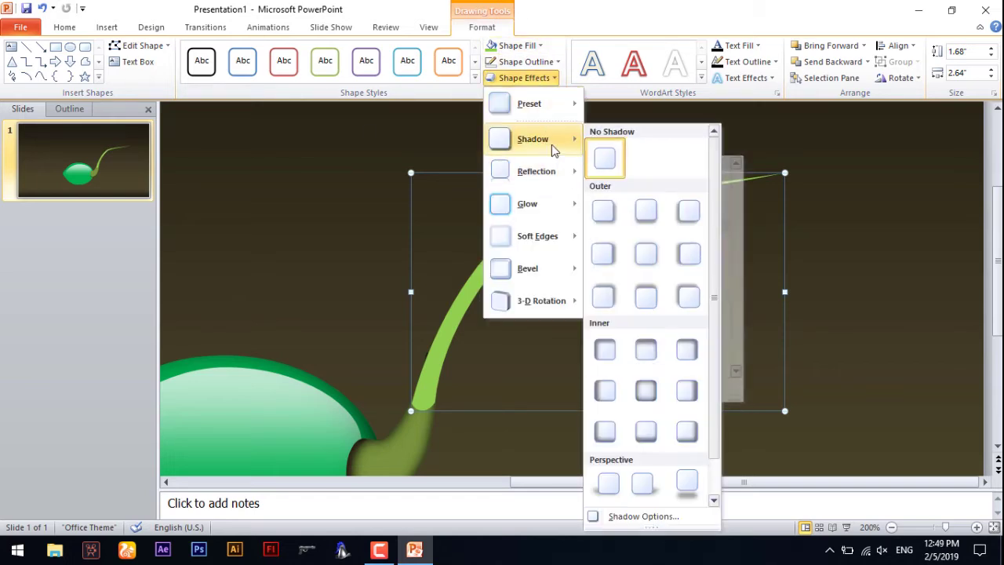
pyautogui.click(645, 389)
pyautogui.click(656, 375)
pyautogui.click(629, 196)
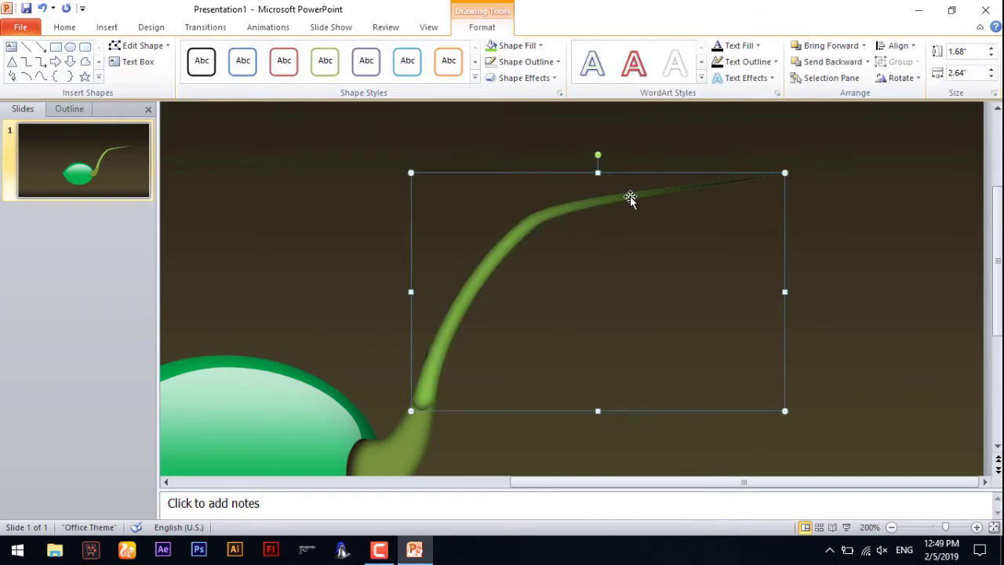
pyautogui.scroll(-1, 437, 376)
pyautogui.click(423, 392)
pyautogui.rightClick(424, 392)
pyautogui.click(475, 288)
# Duplicate the stalk, flip the copy horizontally, and tilt it upright beside the original.
pyautogui.moveTo(459, 278); pyautogui.dragTo(437, 274)
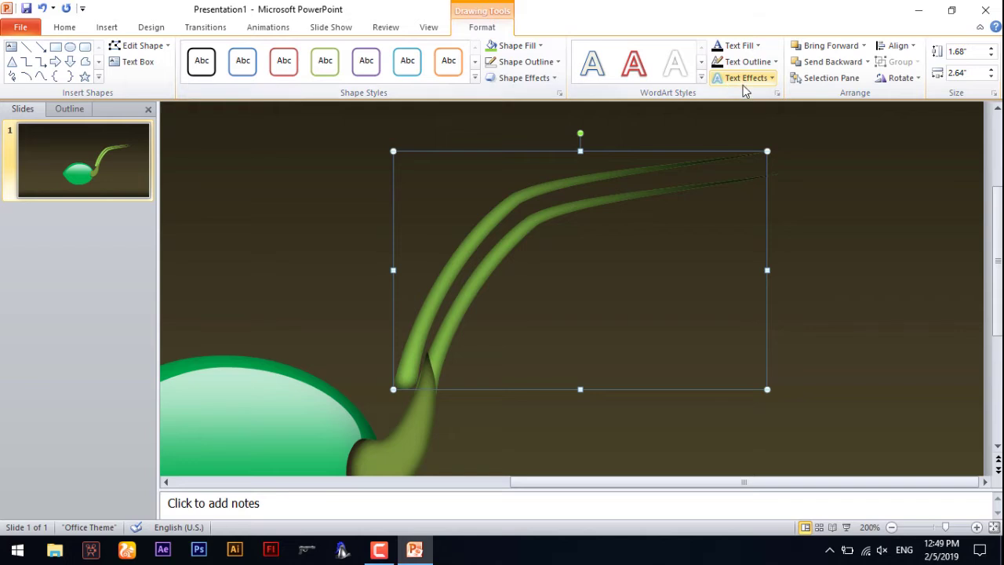
pyautogui.click(894, 79)
pyautogui.click(878, 149)
pyautogui.moveTo(735, 298); pyautogui.dragTo(593, 339)
pyautogui.moveTo(429, 141); pyautogui.dragTo(534, 195)
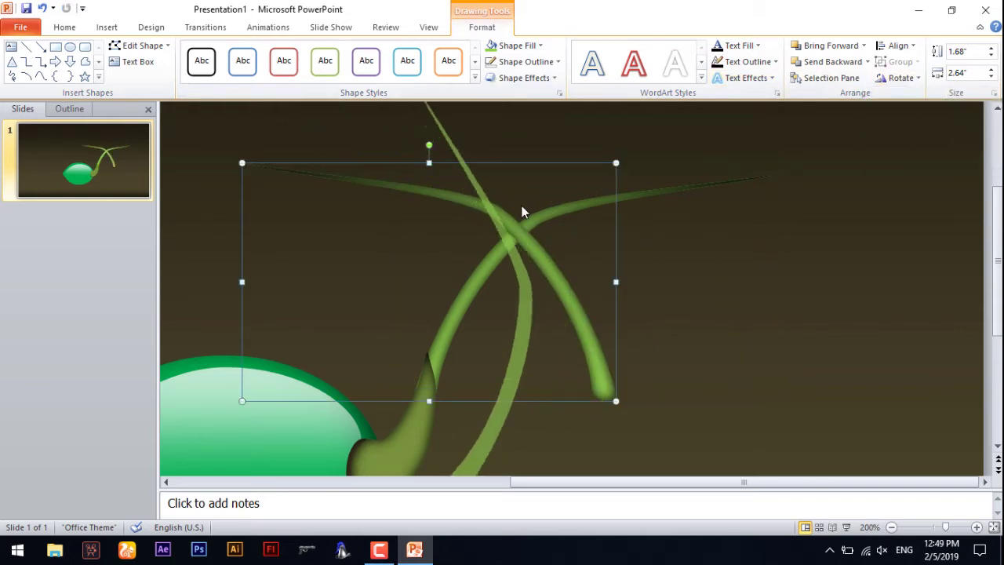
pyautogui.moveTo(516, 281); pyautogui.dragTo(481, 193)
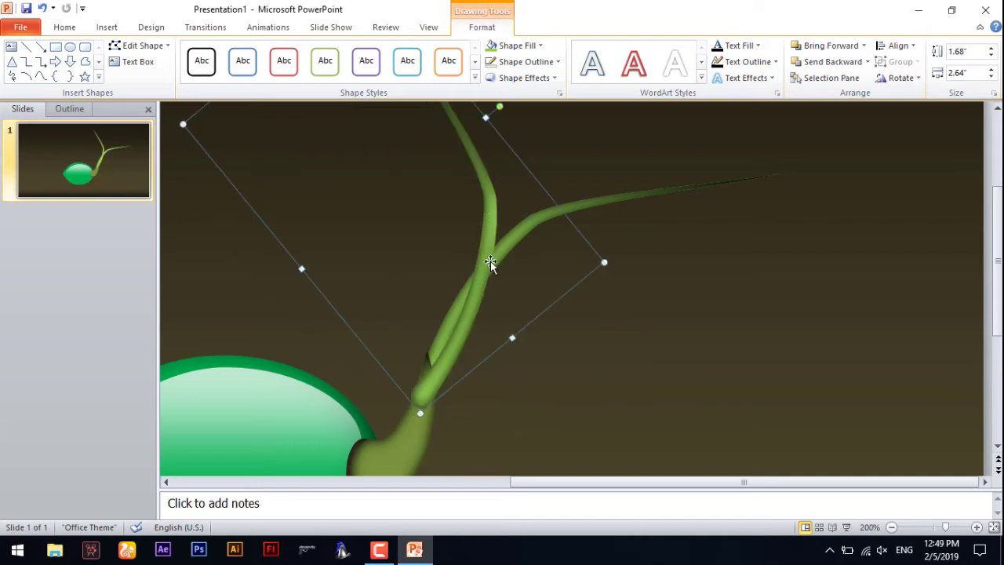
pyautogui.scroll(1, 494, 173)
pyautogui.moveTo(492, 141); pyautogui.dragTo(492, 133)
pyautogui.moveTo(492, 307); pyautogui.dragTo(478, 306)
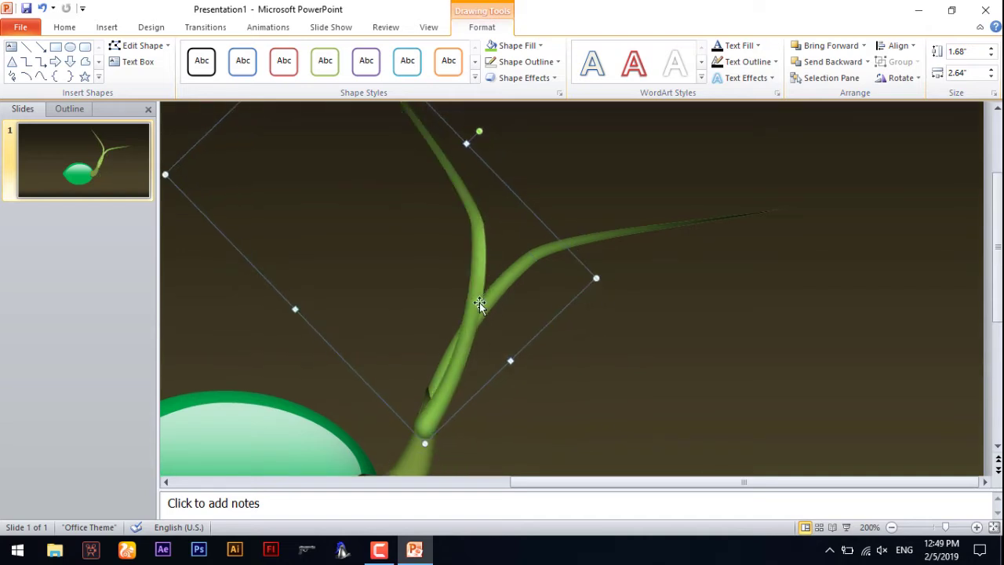
pyautogui.moveTo(484, 142); pyautogui.dragTo(473, 130)
pyautogui.moveTo(475, 322); pyautogui.dragTo(466, 317)
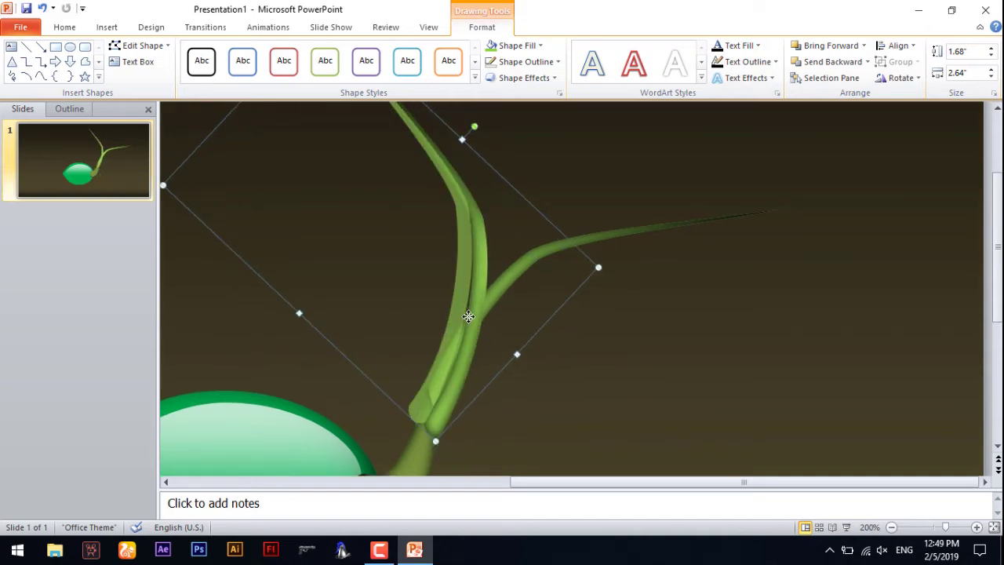
pyautogui.press('Down')
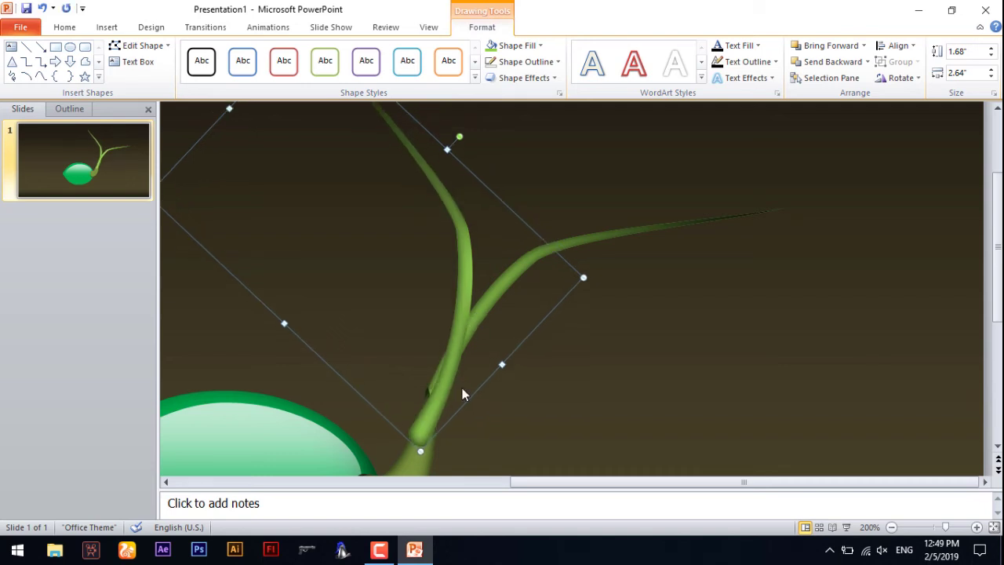
# Reshape the curve near the second stem's base.
pyautogui.rightClick(433, 412)
pyautogui.click(478, 261)
pyautogui.click(427, 446)
pyautogui.moveTo(473, 358)
pyautogui.mouseDown()
pyautogui.moveTo(456, 376)
pyautogui.moveTo(438, 370)
pyautogui.moveTo(462, 354)
pyautogui.mouseUp()
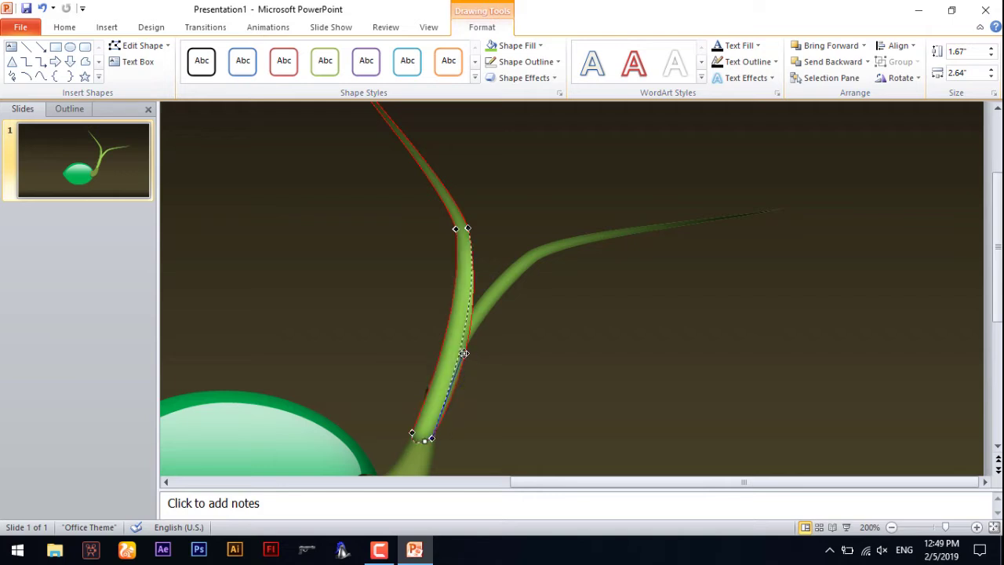
pyautogui.press('Escape')
pyautogui.rightClick(455, 322)
pyautogui.click(618, 305)
pyautogui.click(619, 305)
pyautogui.click(469, 283)
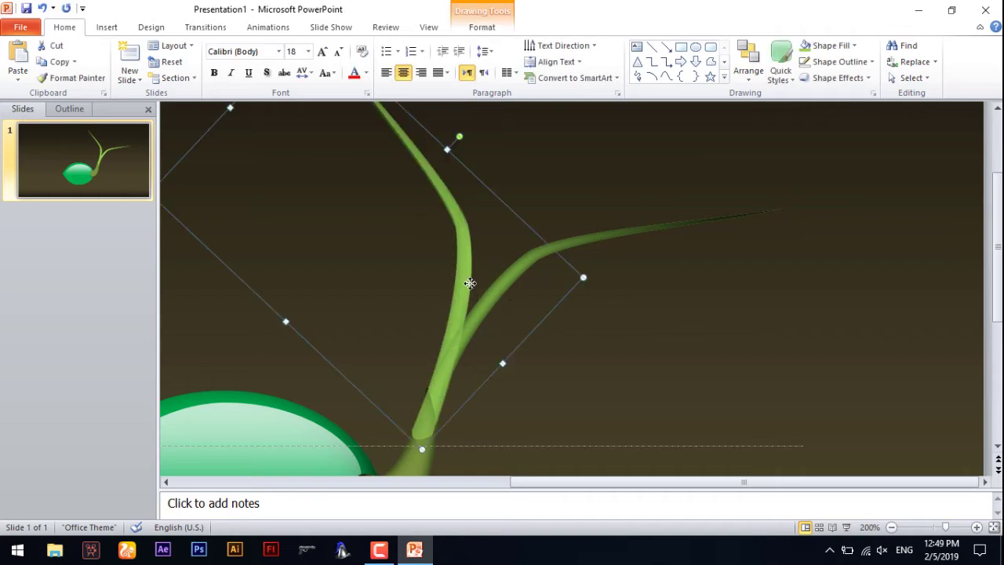
pyautogui.scroll(-5, 538, 301)
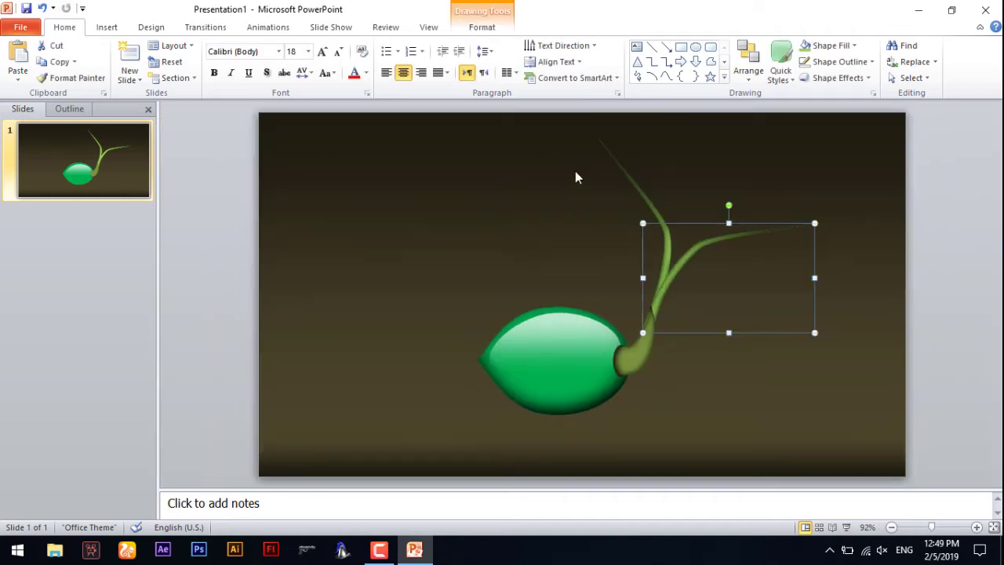
# Move the whole seedling, seed and stalks, down and to the left.
pyautogui.hotkey('ctrl', 'a')
pyautogui.moveTo(577, 381); pyautogui.dragTo(531, 399)
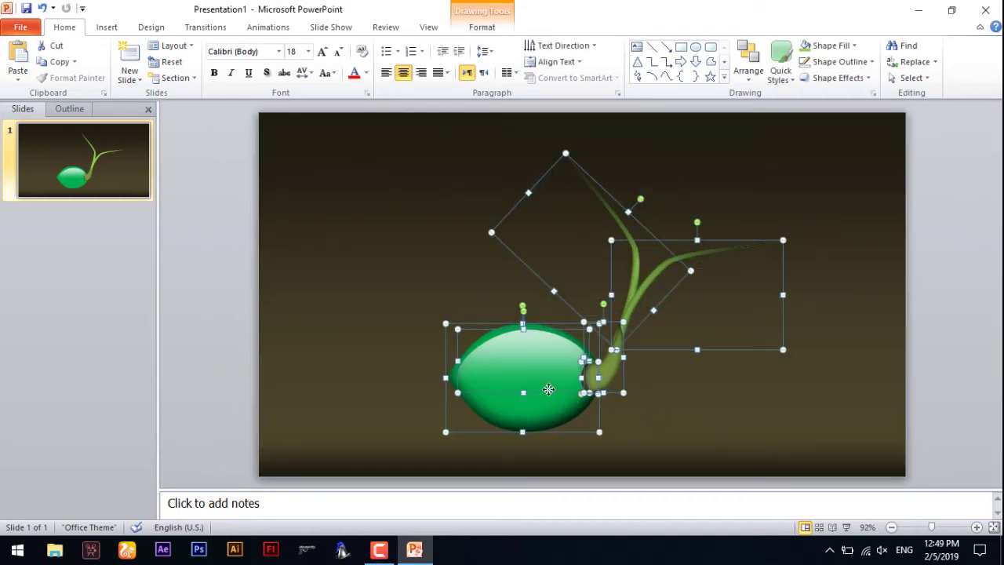
pyautogui.click(772, 421)
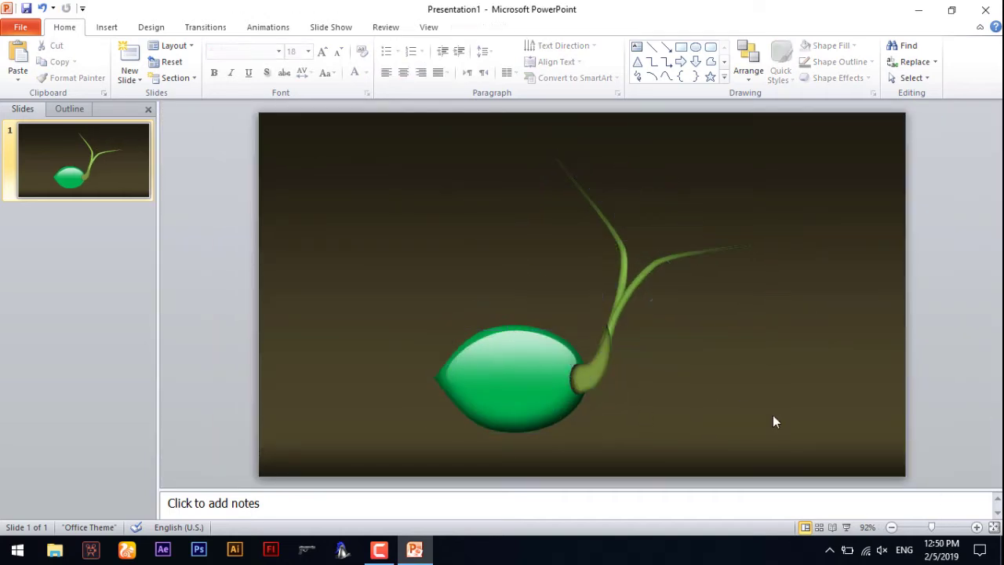
# Draw a horizontal line left of the seed and fill it light green.
pyautogui.click(106, 28)
pyautogui.click(203, 70)
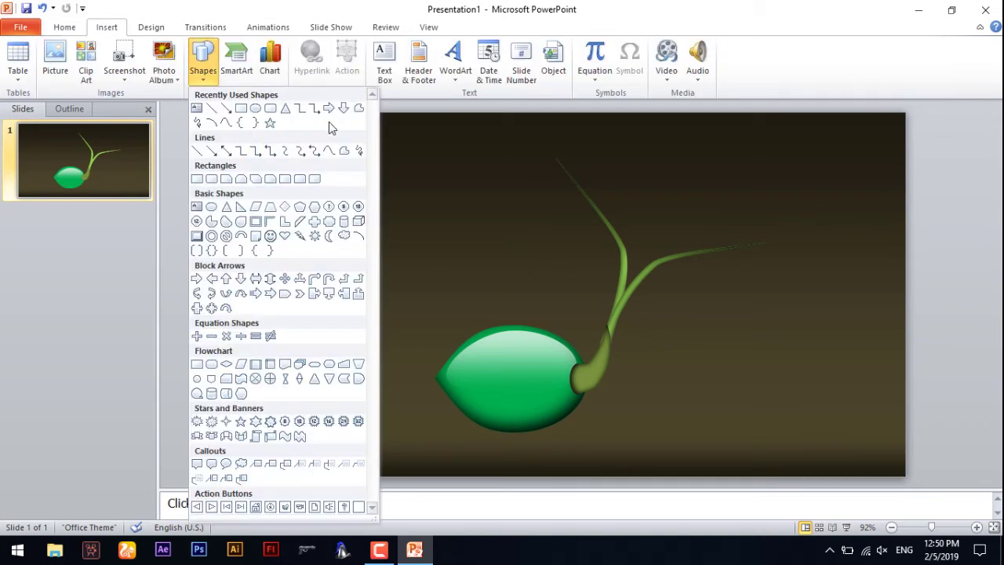
pyautogui.click(359, 108)
pyautogui.moveTo(314, 293); pyautogui.dragTo(593, 297)
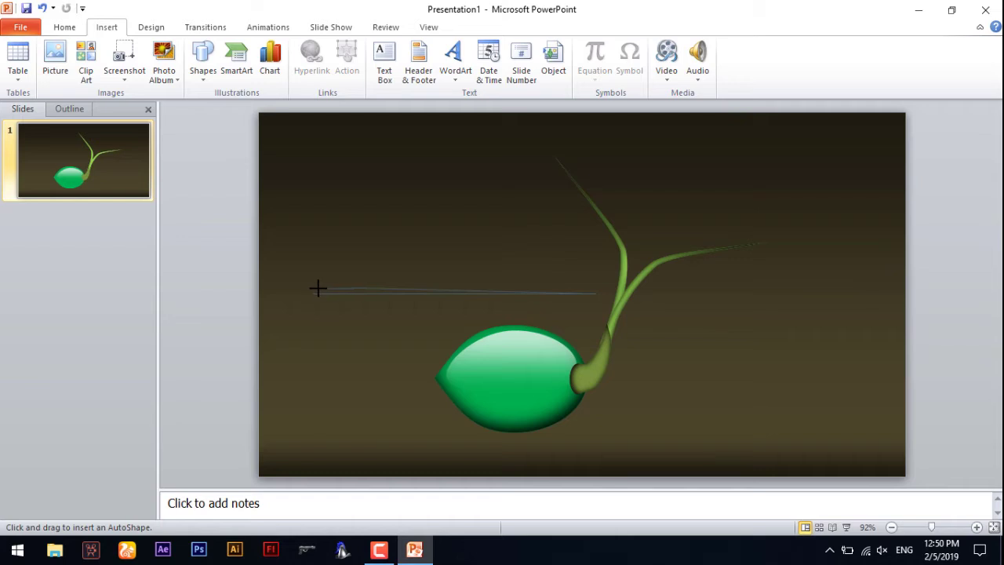
pyautogui.moveTo(313, 293); pyautogui.dragTo(313, 294)
pyautogui.click(481, 27)
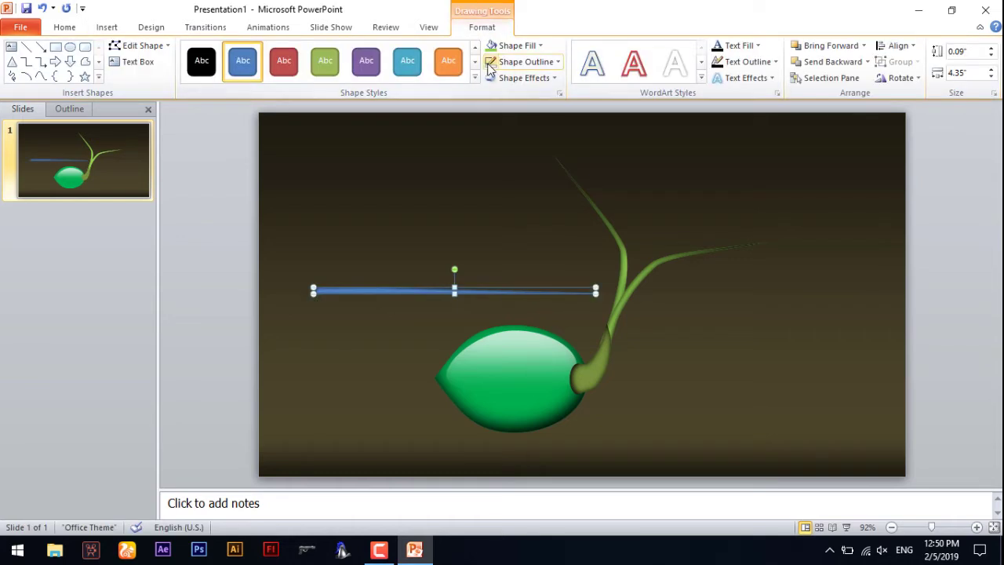
pyautogui.click(516, 45)
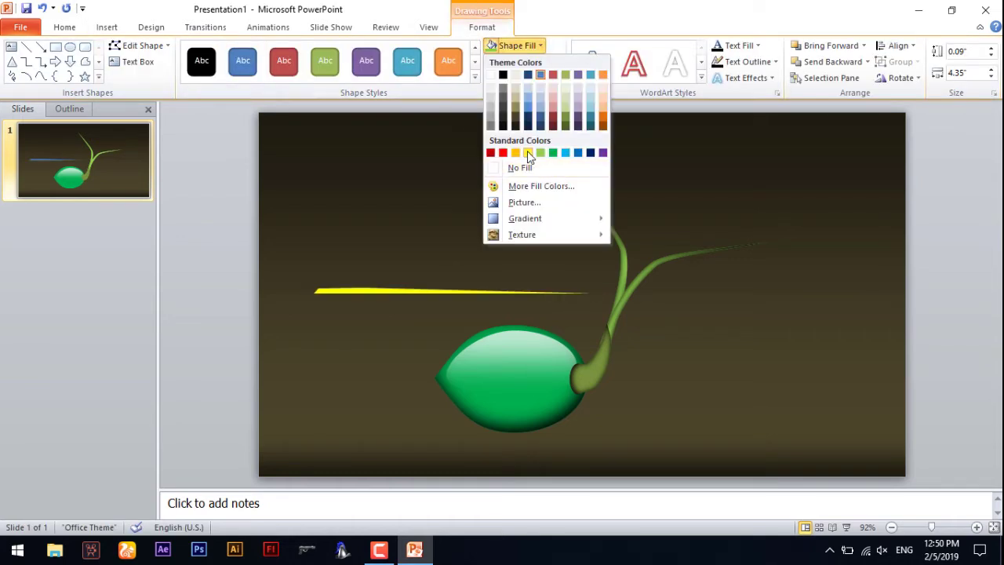
pyautogui.click(540, 152)
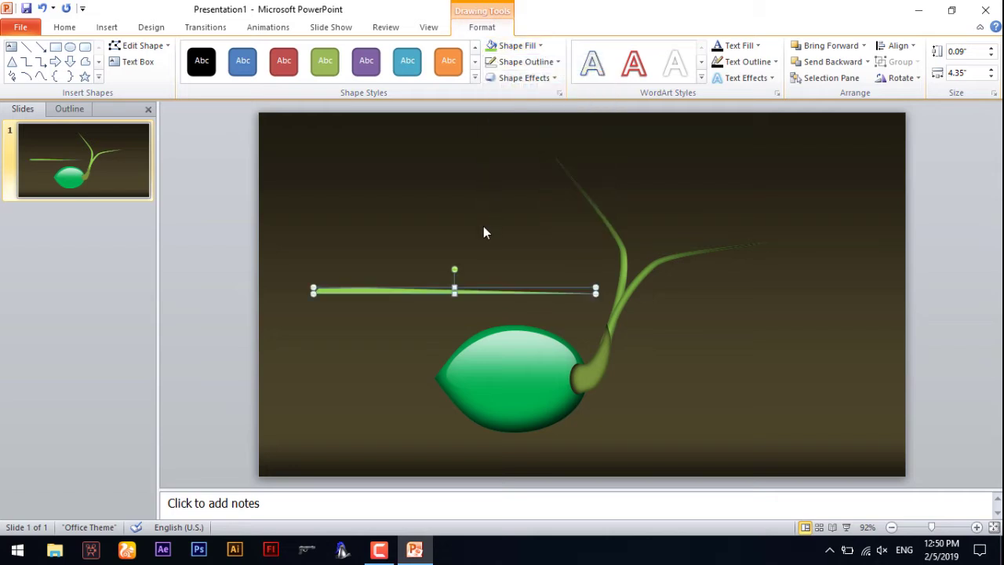
pyautogui.scroll(1, 591, 295)
# Shorten the green line to 2.4 inches and taper it into a thin blade.
pyautogui.moveTo(484, 295); pyautogui.dragTo(452, 297)
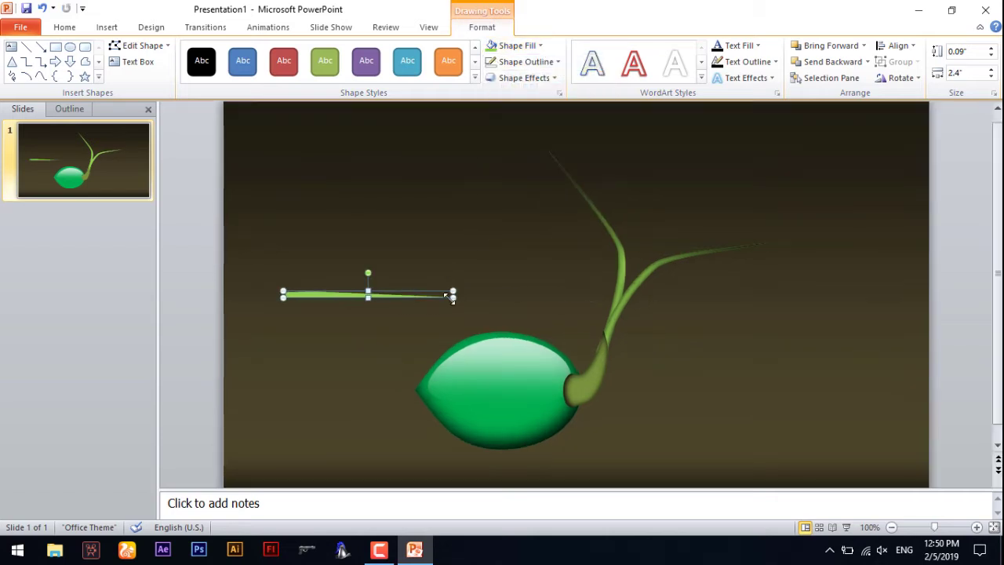
pyautogui.moveTo(347, 298); pyautogui.dragTo(385, 295)
pyautogui.rightClick(385, 296)
pyautogui.click(424, 143)
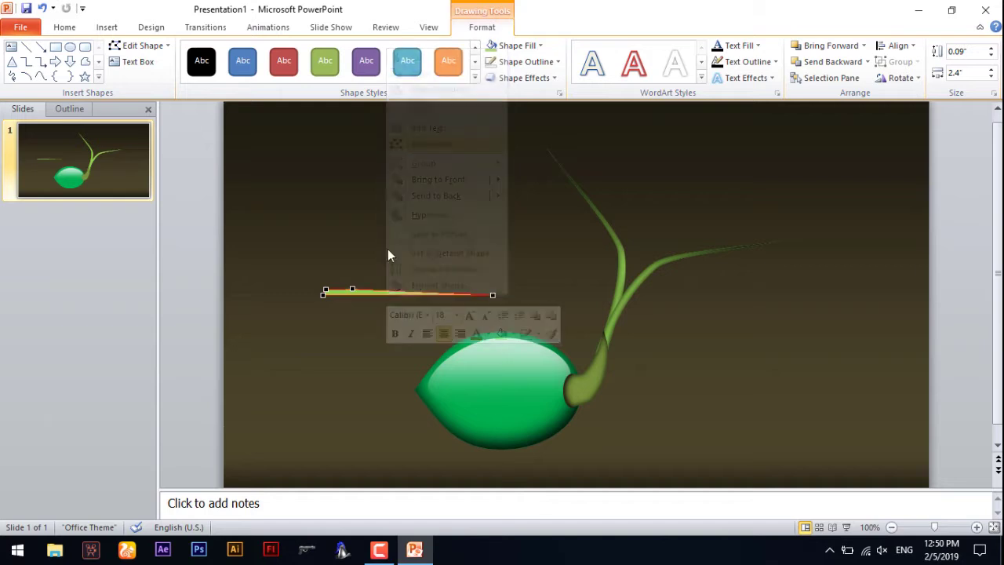
pyautogui.moveTo(389, 286); pyautogui.dragTo(392, 288)
pyautogui.click(378, 294)
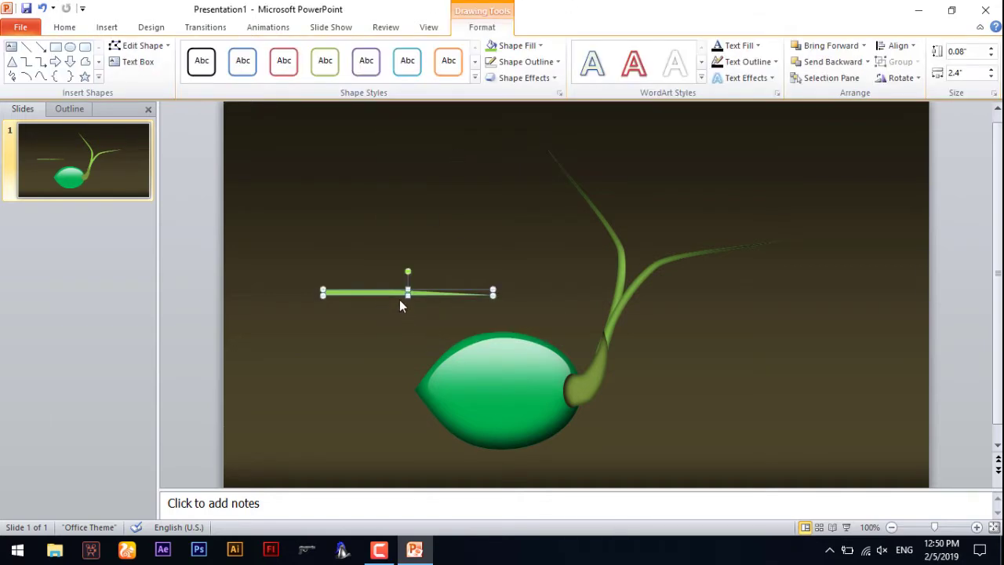
pyautogui.rightClick(399, 293)
# Switch the line to a gradient fill with a light-green stop moved to 23%.
pyautogui.click(471, 284)
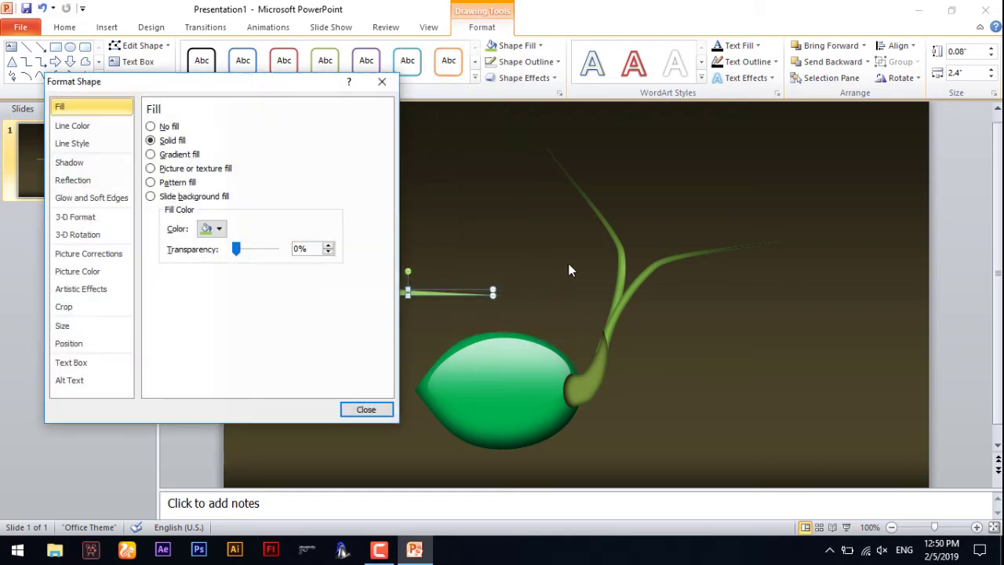
pyautogui.moveTo(235, 88); pyautogui.dragTo(814, 105)
pyautogui.click(753, 174)
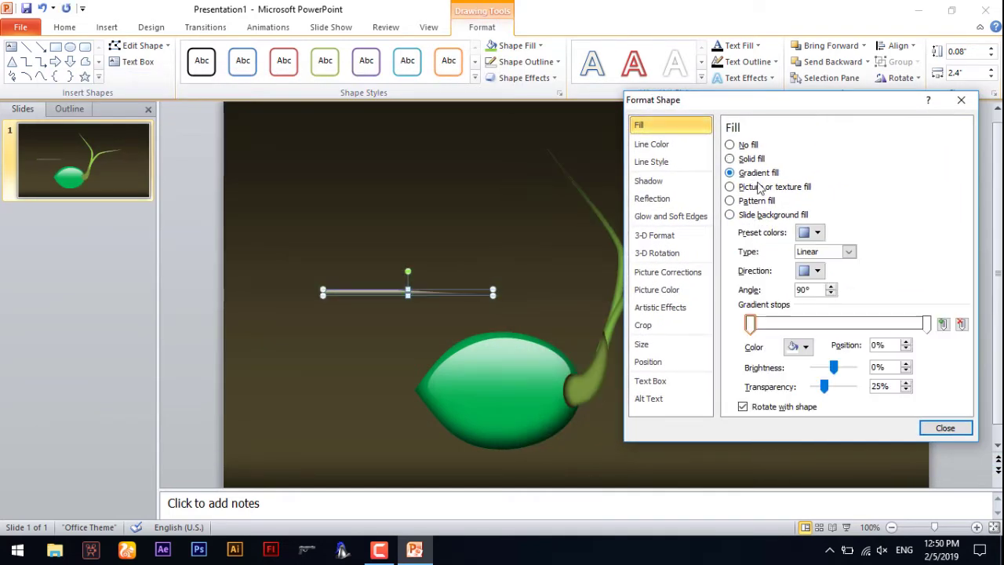
pyautogui.click(800, 346)
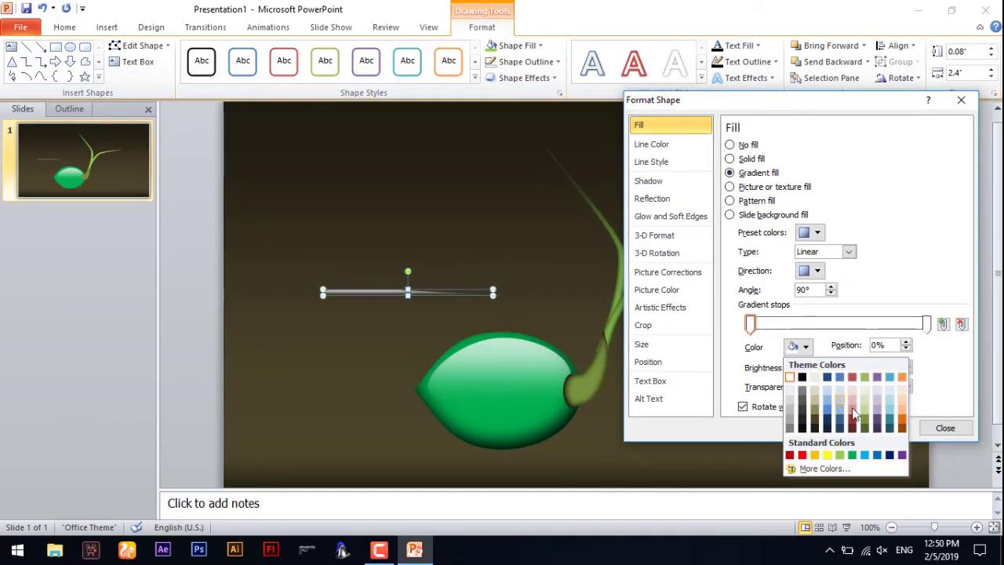
pyautogui.click(852, 455)
pyautogui.moveTo(751, 324)
pyautogui.mouseDown()
pyautogui.moveTo(898, 324)
pyautogui.moveTo(875, 333)
pyautogui.mouseUp()
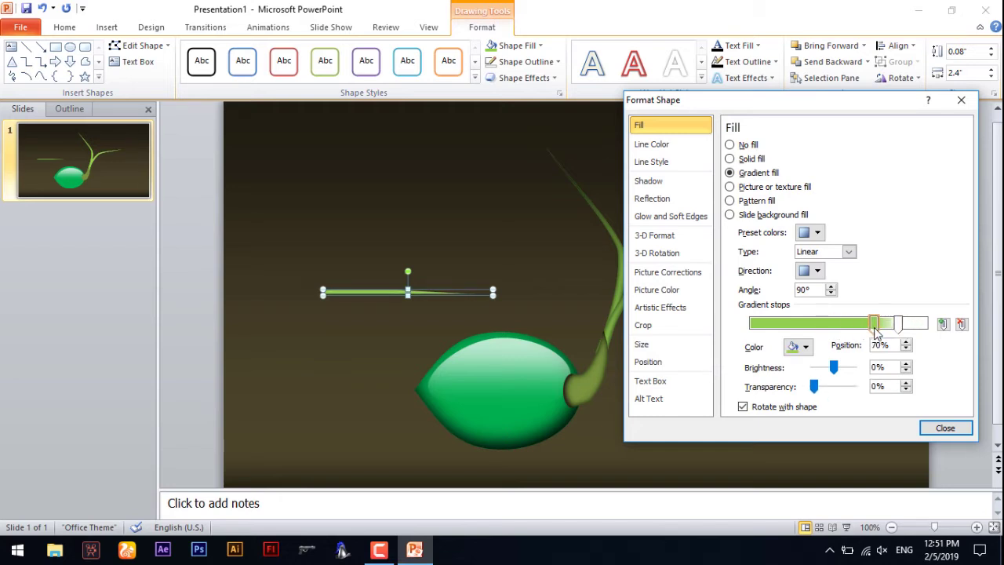
# Recolour the 84% stop, shift the 70% stop right, and make the 0% stop green.
pyautogui.click(898, 324)
pyautogui.click(798, 346)
pyautogui.click(791, 375)
pyautogui.click(875, 325)
pyautogui.moveTo(909, 330); pyautogui.dragTo(922, 332)
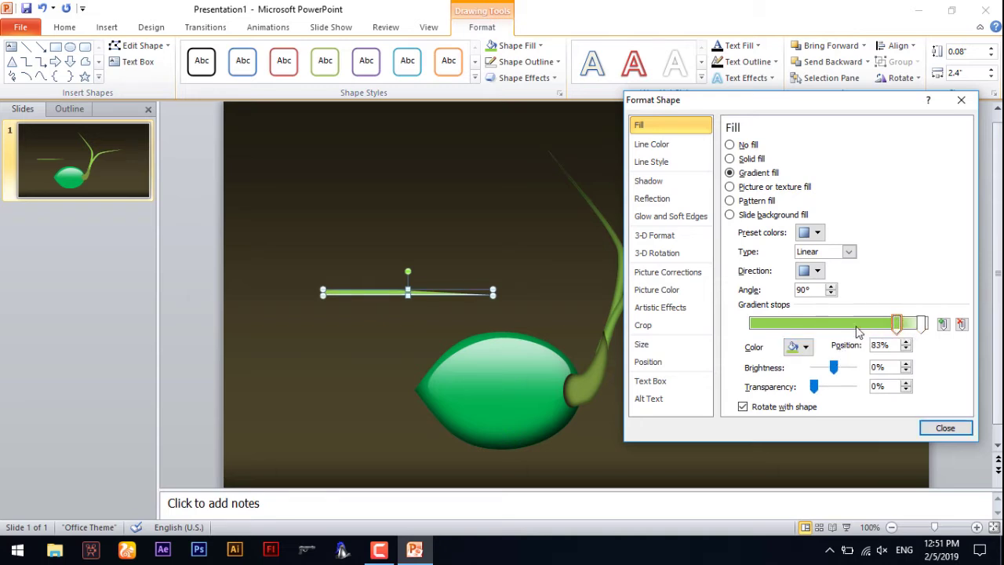
pyautogui.click(749, 324)
pyautogui.click(797, 346)
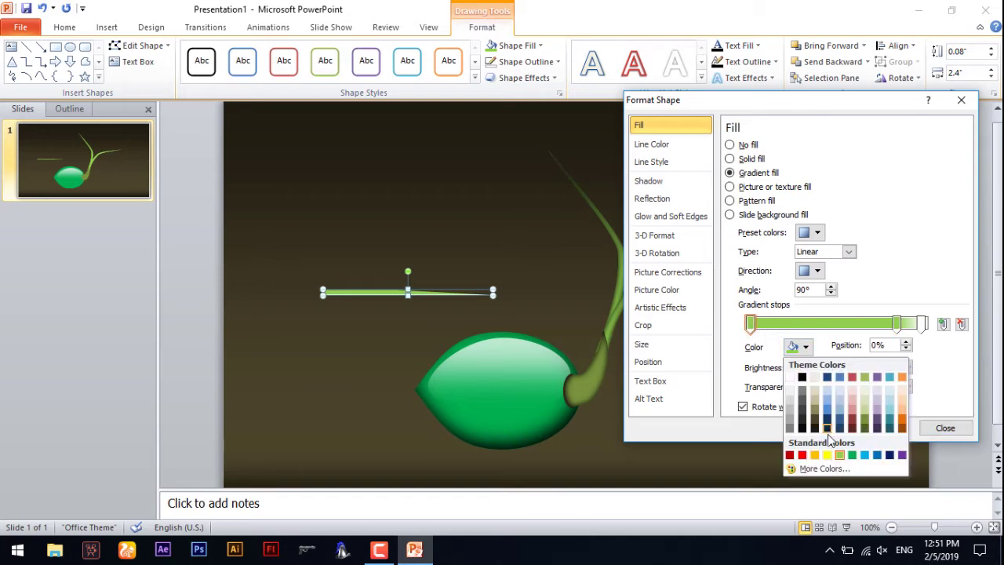
pyautogui.click(863, 427)
pyautogui.click(945, 428)
pyautogui.click(394, 207)
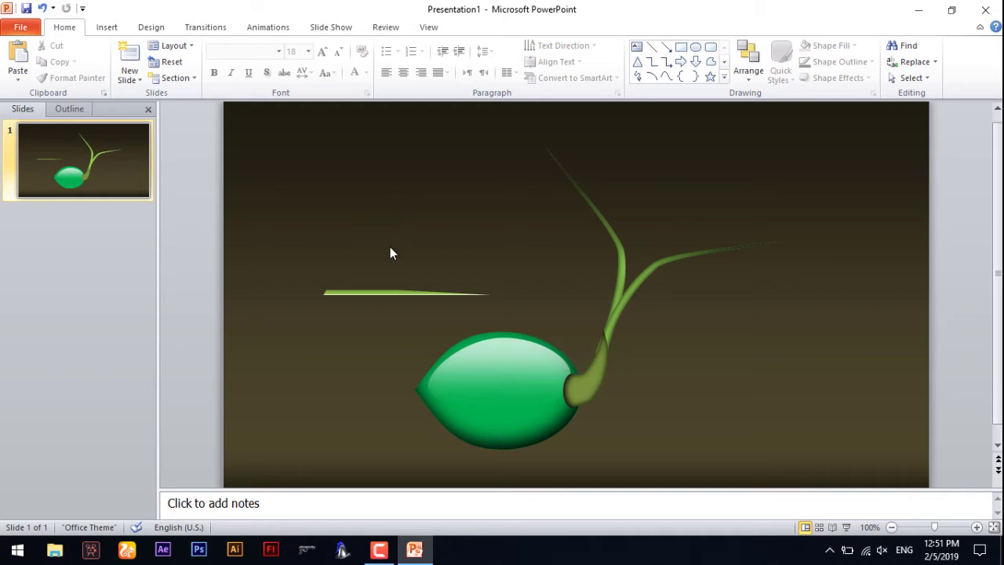
pyautogui.doubleClick(393, 297)
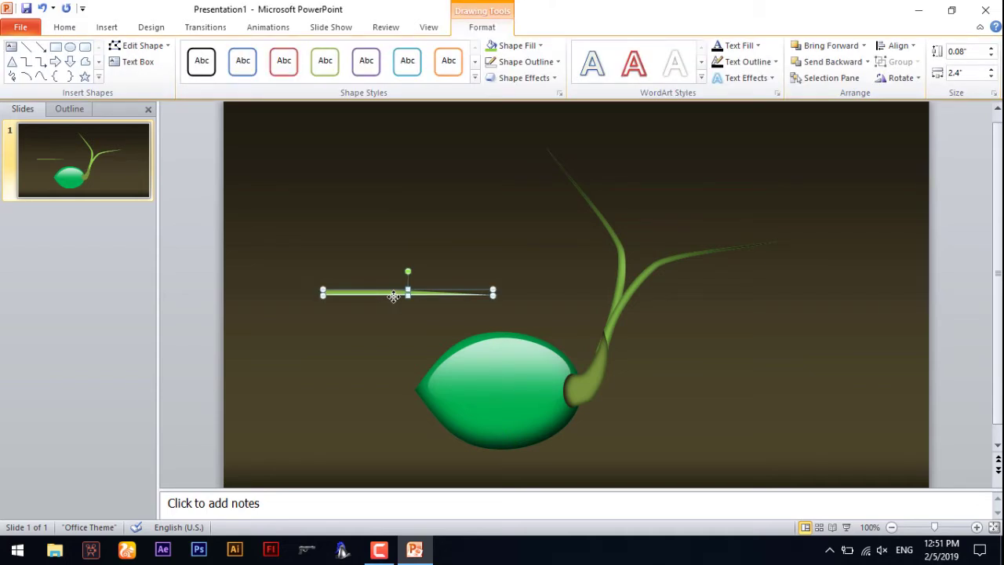
# Tilt the thin green line diagonally and copy it into a fan of parallel lines, then duplicate the fan.
pyautogui.moveTo(394, 296)
pyautogui.mouseDown()
pyautogui.moveTo(449, 297)
pyautogui.moveTo(428, 282)
pyautogui.mouseUp()
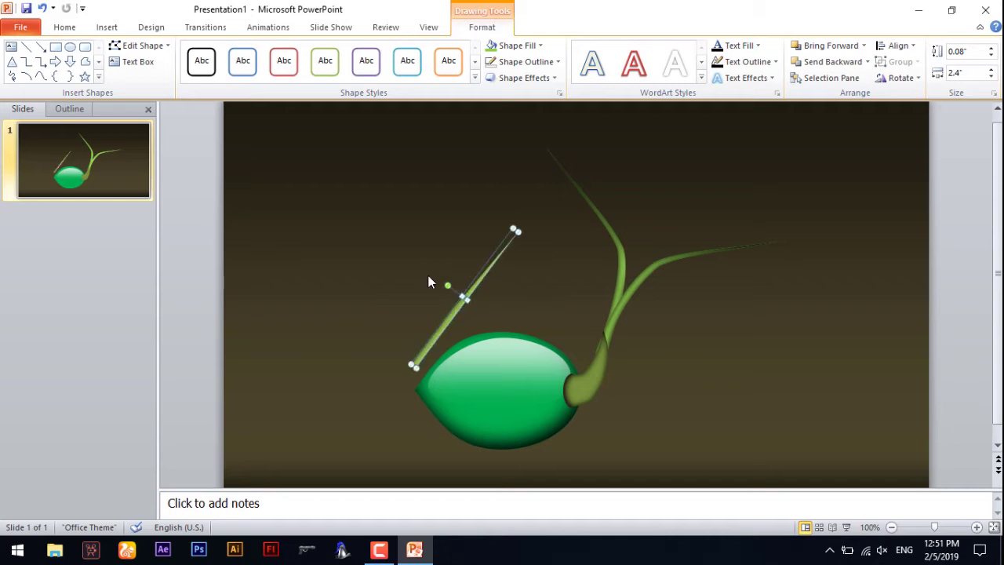
pyautogui.moveTo(433, 324); pyautogui.dragTo(413, 320)
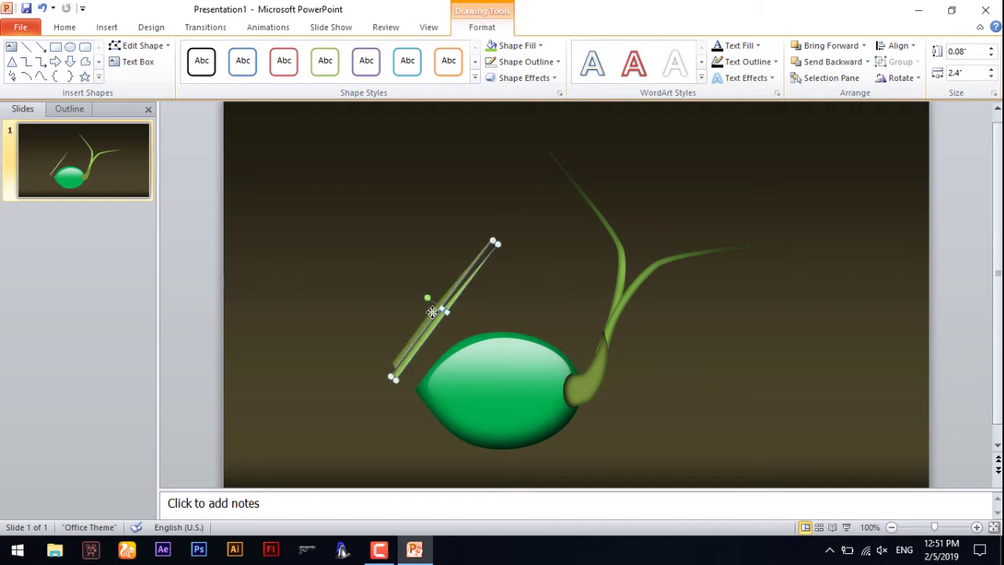
pyautogui.moveTo(440, 308); pyautogui.dragTo(428, 254)
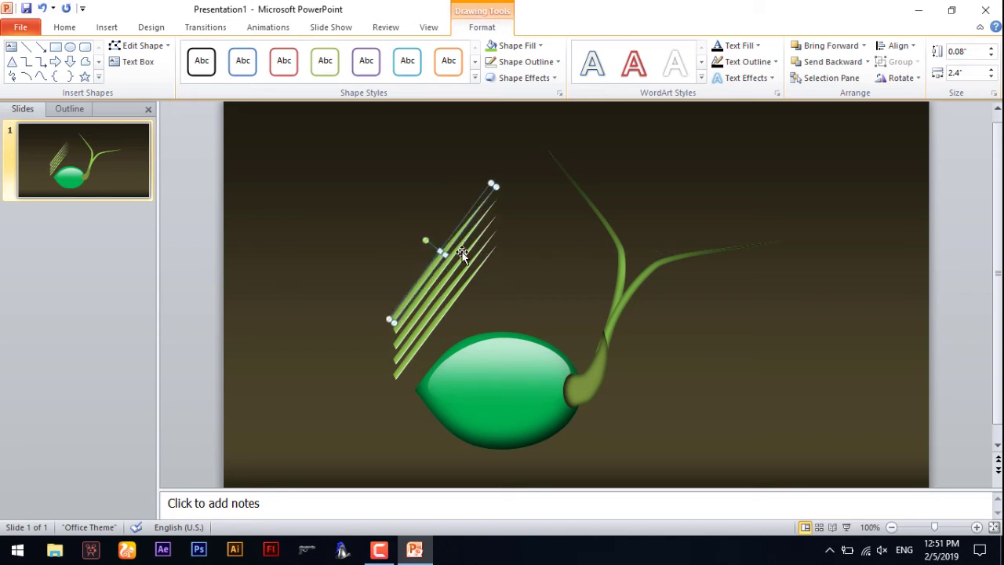
pyautogui.moveTo(343, 157); pyautogui.dragTo(527, 394)
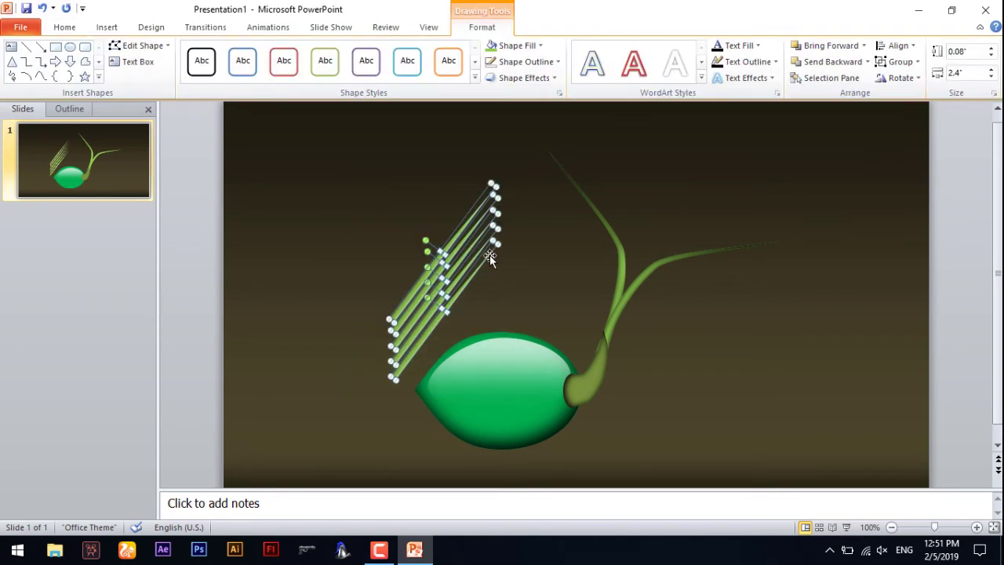
pyautogui.moveTo(478, 271); pyautogui.dragTo(438, 229)
# Move the copied fan to overlap the first, adjust it, and select both fans together.
pyautogui.moveTo(551, 184); pyautogui.dragTo(376, 403)
pyautogui.click(451, 288)
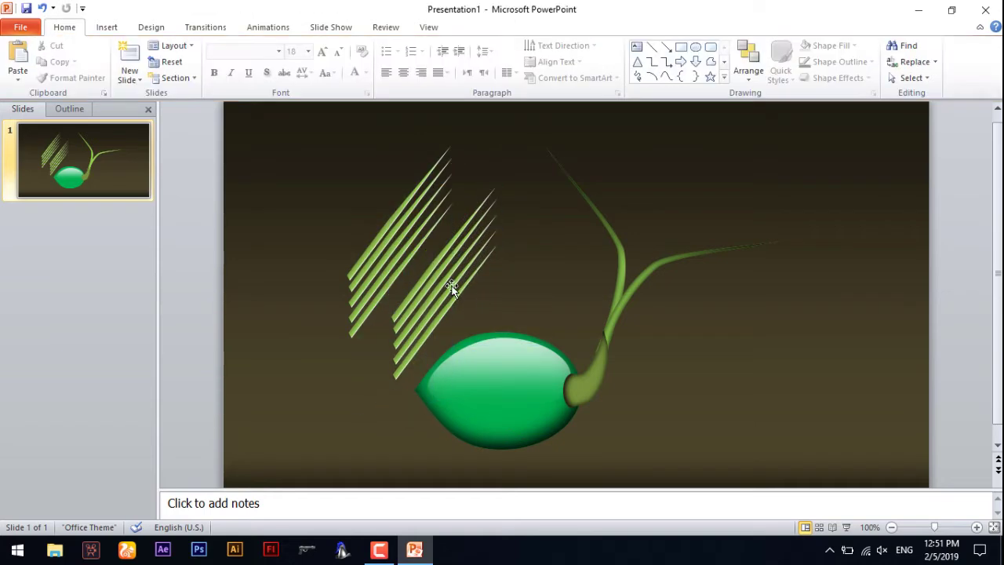
pyautogui.moveTo(448, 287); pyautogui.dragTo(410, 310)
pyautogui.moveTo(412, 248); pyautogui.dragTo(422, 200)
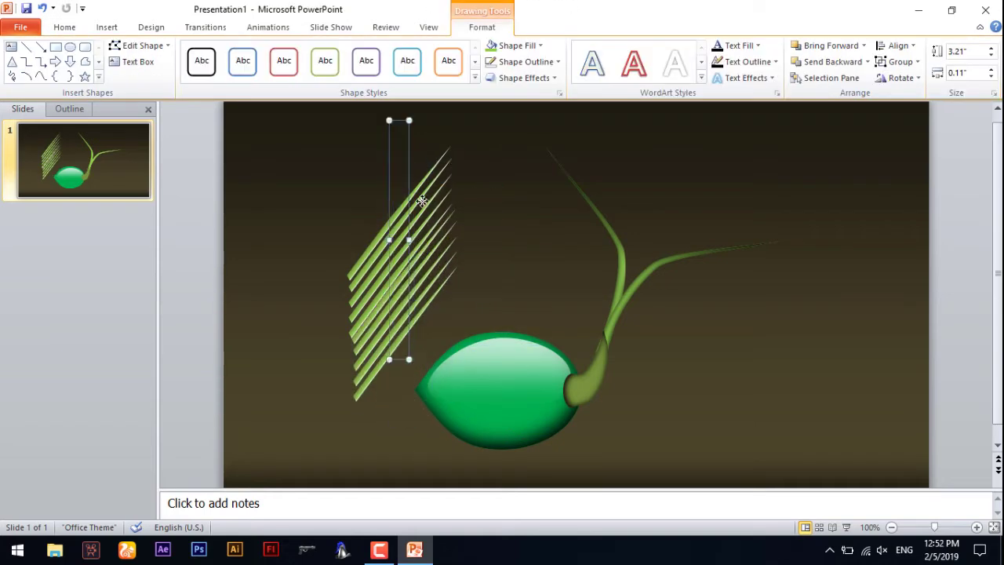
pyautogui.moveTo(408, 120); pyautogui.dragTo(409, 121)
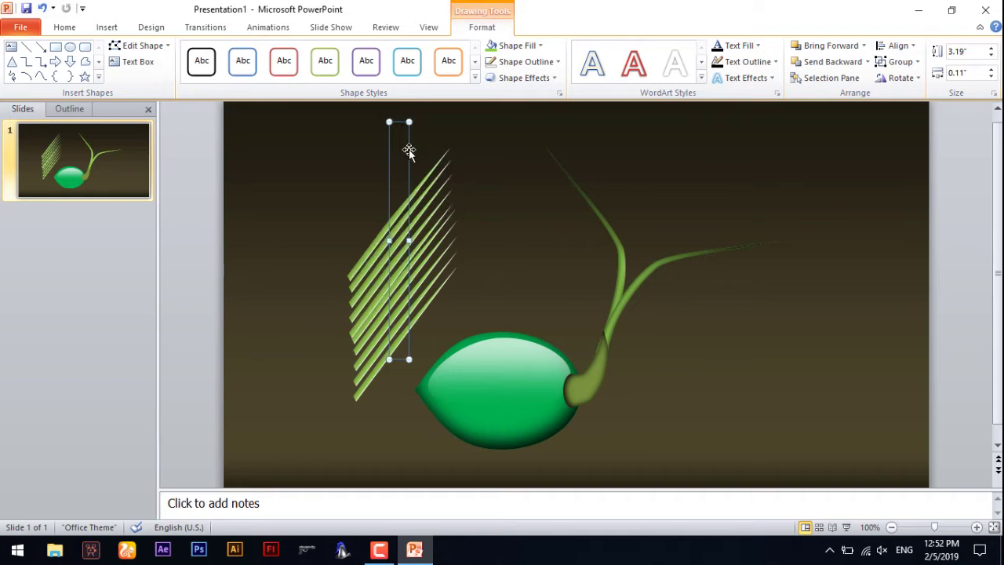
pyautogui.click(414, 217)
pyautogui.click(399, 219)
pyautogui.keyDown('ctrl'); pyautogui.scroll(1, 415, 224); pyautogui.keyUp('ctrl')
pyautogui.keyDown('ctrl'); pyautogui.scroll(-1, 396, 217); pyautogui.keyUp('ctrl')
pyautogui.click(363, 226)
pyautogui.moveTo(291, 123); pyautogui.dragTo(486, 433)
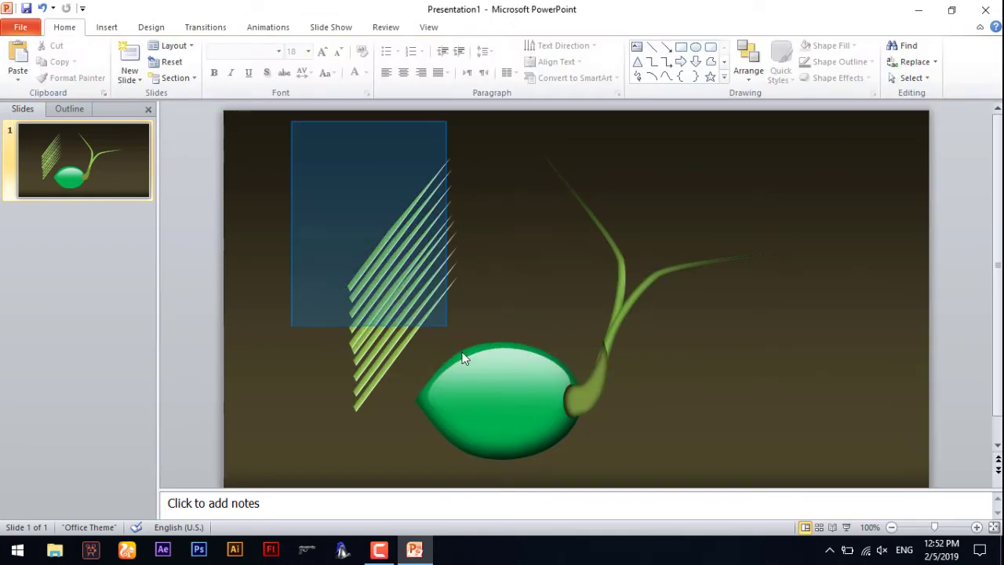
# Widen the blades and resize and reposition the upper blade shape.
pyautogui.hotkey('shift', 'Right')
pyautogui.hotkey('shift', 'Right')
pyautogui.hotkey('shift', 'Right')
pyautogui.hotkey('shift', 'Right')
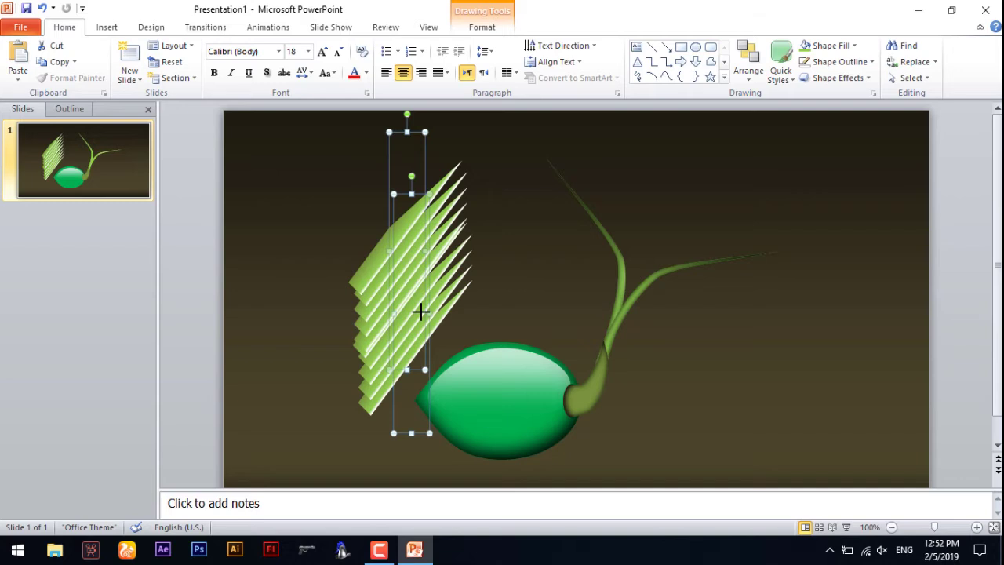
pyautogui.click(481, 309)
pyautogui.click(373, 259)
pyautogui.moveTo(432, 251); pyautogui.dragTo(421, 253)
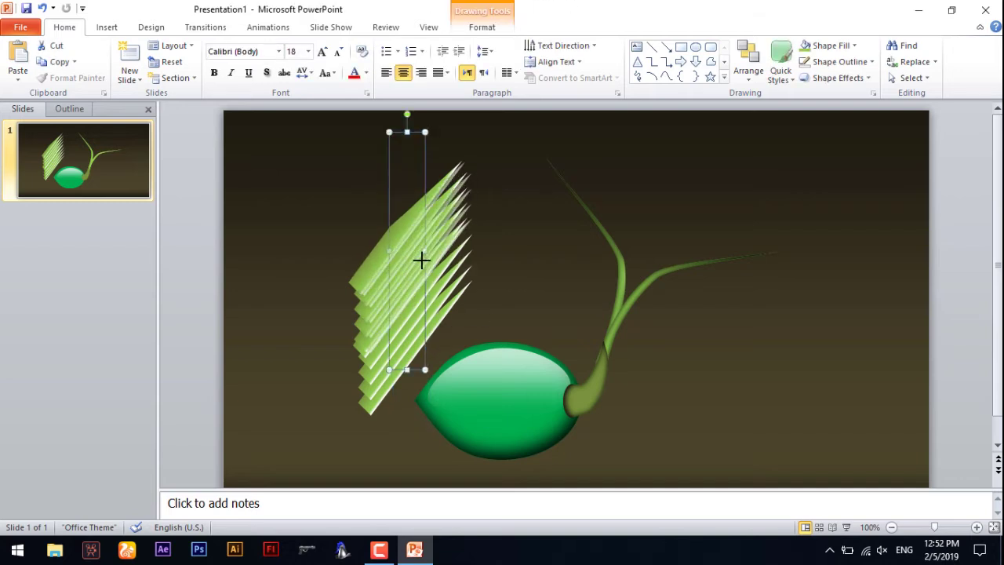
pyautogui.click(430, 224)
pyautogui.click(418, 210)
pyautogui.moveTo(367, 273); pyautogui.dragTo(376, 229)
pyautogui.moveTo(409, 310); pyautogui.dragTo(403, 290)
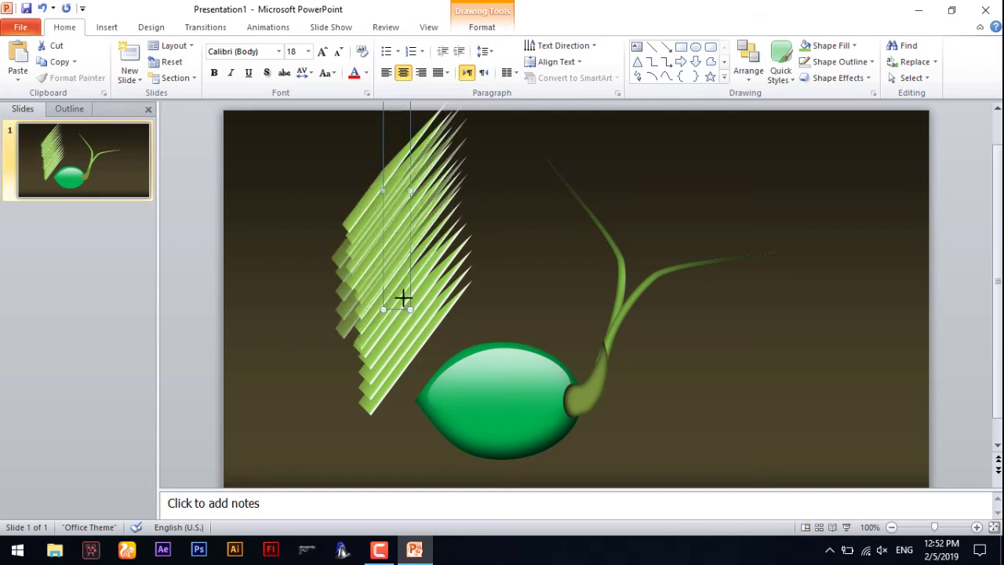
pyautogui.moveTo(371, 243)
pyautogui.mouseDown()
pyautogui.moveTo(373, 255)
pyautogui.moveTo(367, 225)
pyautogui.mouseUp()
# Undo the misplaced move, shift the blade back up, and select all leaf blade shapes together.
pyautogui.hotkey('ctrl', 'z')
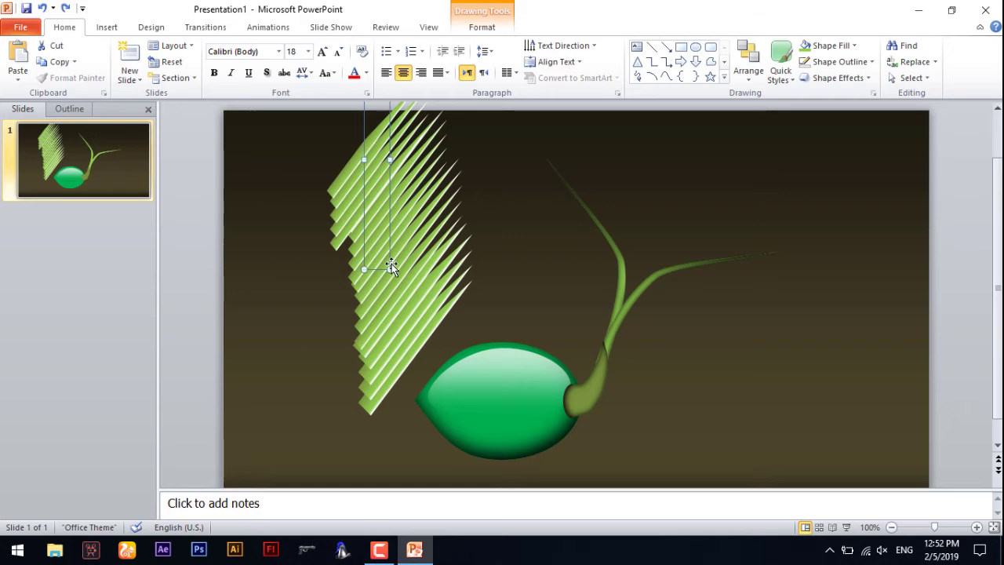
pyautogui.moveTo(388, 267); pyautogui.dragTo(383, 253)
pyautogui.moveTo(356, 208)
pyautogui.mouseDown()
pyautogui.moveTo(359, 188)
pyautogui.moveTo(368, 189)
pyautogui.mouseUp()
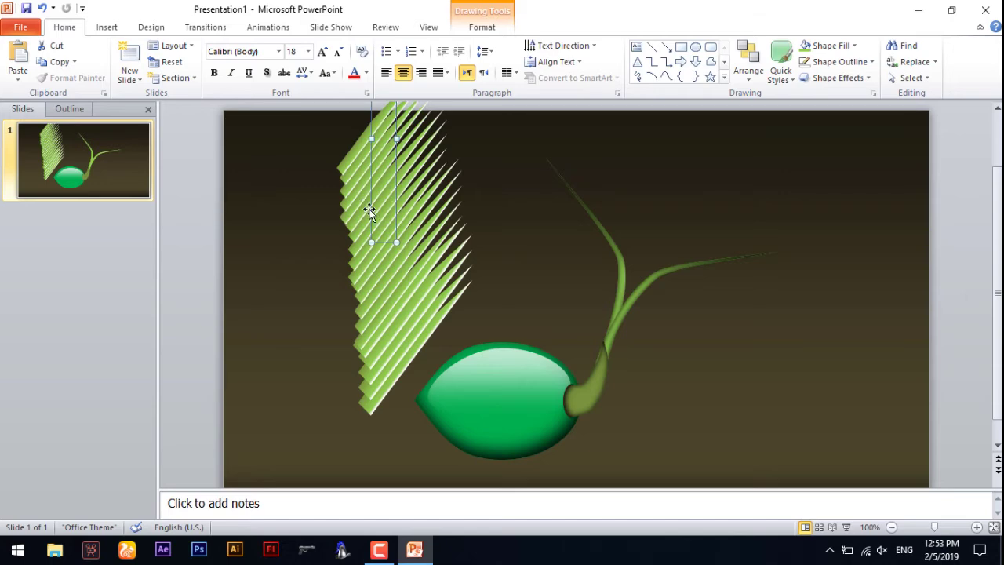
pyautogui.click(320, 270)
pyautogui.hotkey('ctrl', 'a')
pyautogui.click(689, 439)
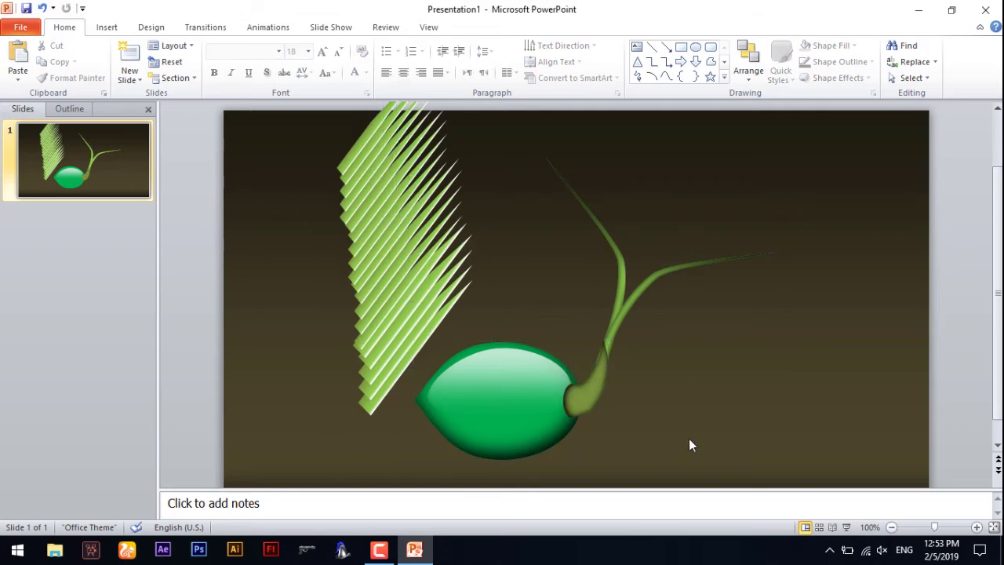
pyautogui.keyDown('ctrl'); pyautogui.scroll(-2, 687, 438); pyautogui.keyUp('ctrl')
pyautogui.moveTo(348, 115); pyautogui.dragTo(523, 438)
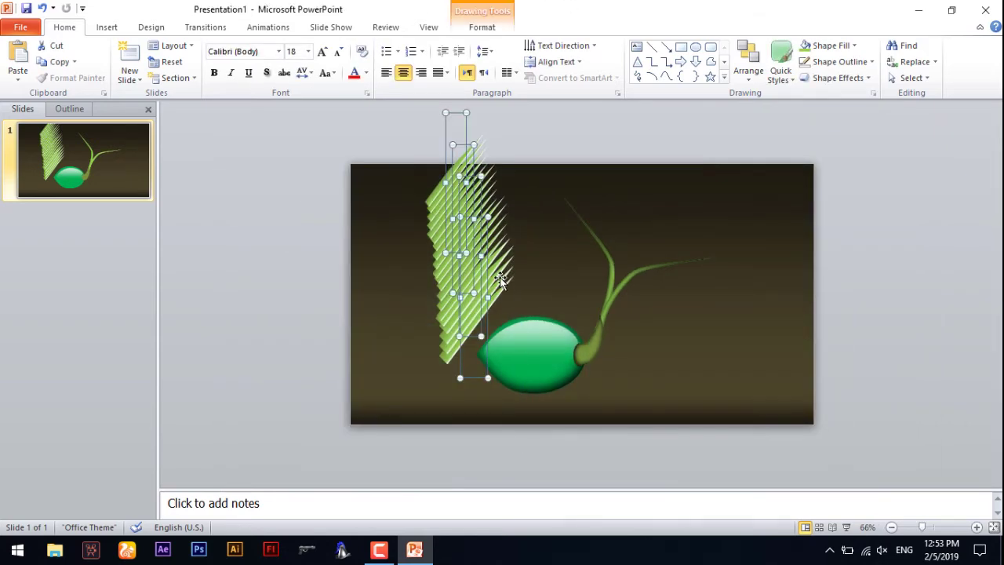
pyautogui.click(499, 287)
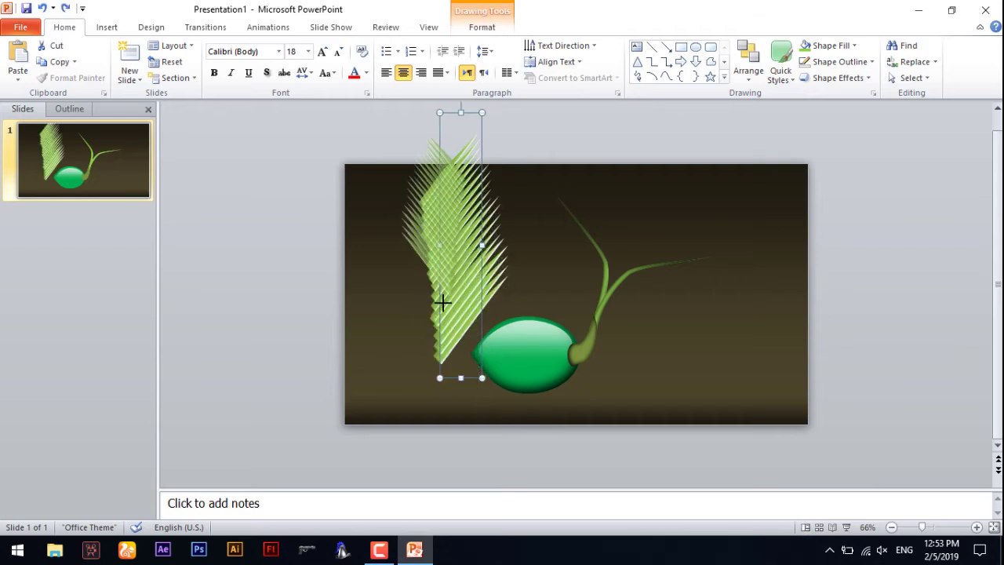
# Shrink the leaf, move it beside the right-hand stem, and rotate it nearly horizontal.
pyautogui.click(527, 295)
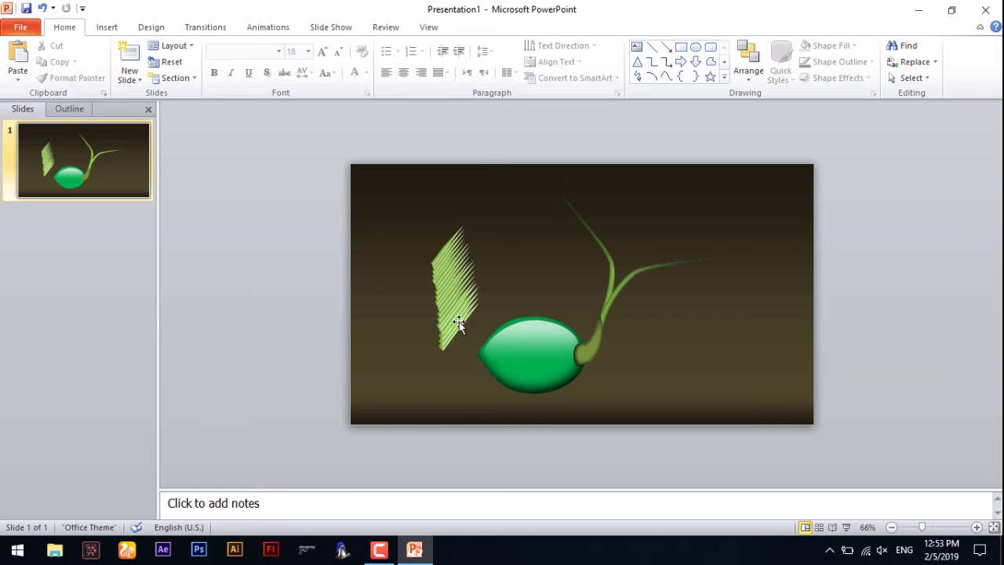
pyautogui.moveTo(455, 321); pyautogui.dragTo(681, 313)
pyautogui.scroll(4, 680, 314)
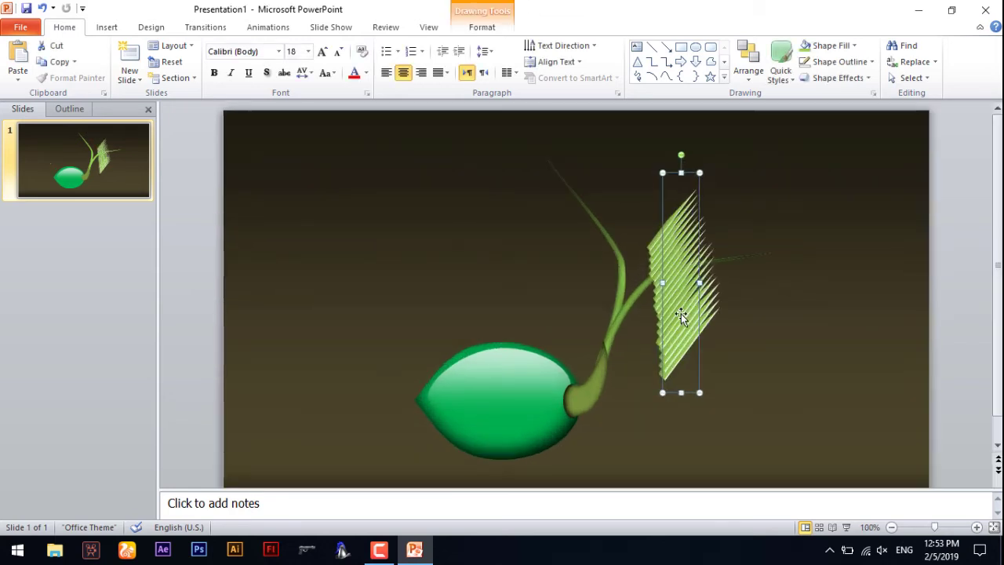
pyautogui.scroll(2, 681, 313)
pyautogui.moveTo(637, 147); pyautogui.dragTo(782, 260)
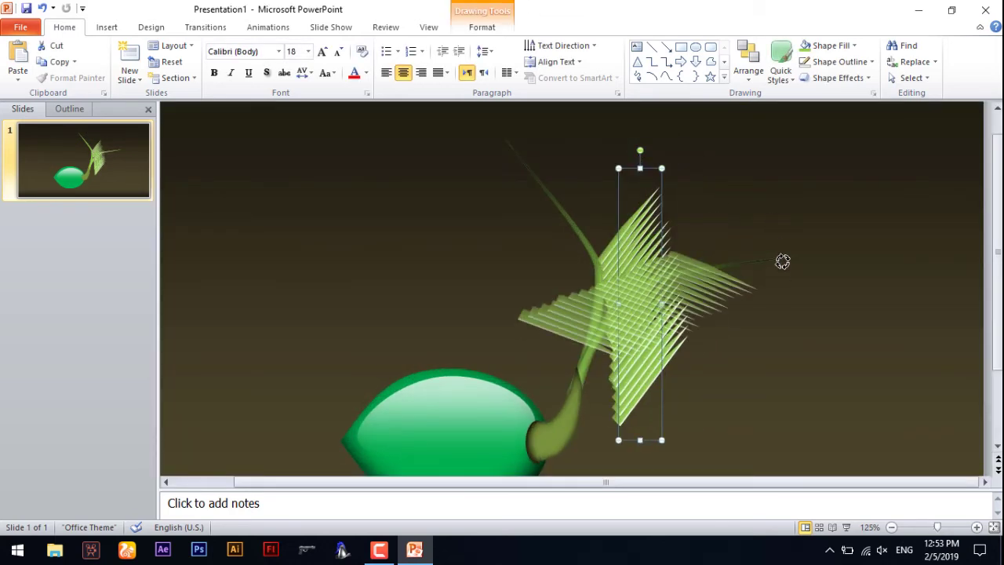
pyautogui.moveTo(653, 287)
pyautogui.mouseDown()
pyautogui.moveTo(725, 287)
pyautogui.moveTo(688, 309)
pyautogui.mouseUp()
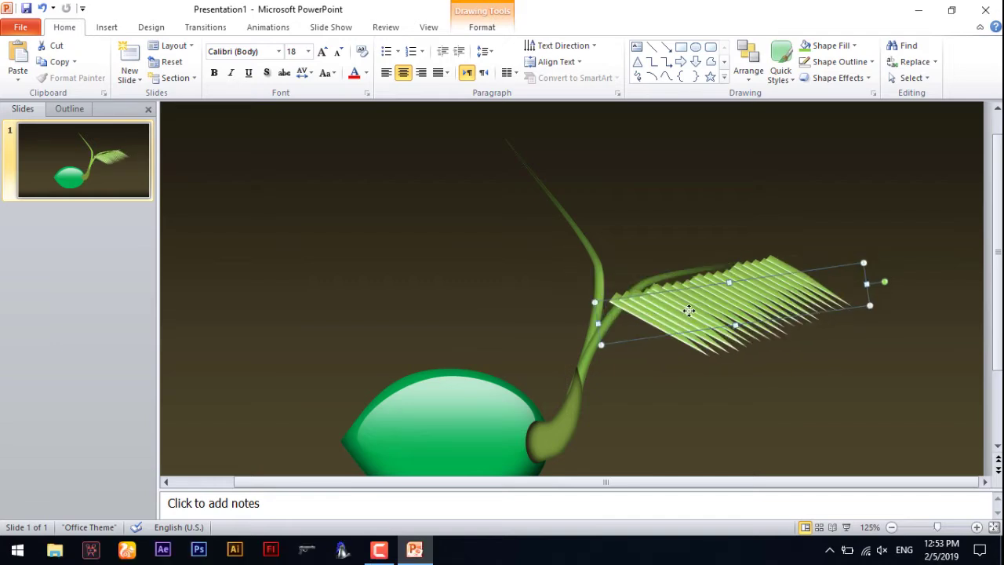
# Duplicate the leaf blade and align both blades along the stem.
pyautogui.moveTo(767, 293); pyautogui.dragTo(727, 315)
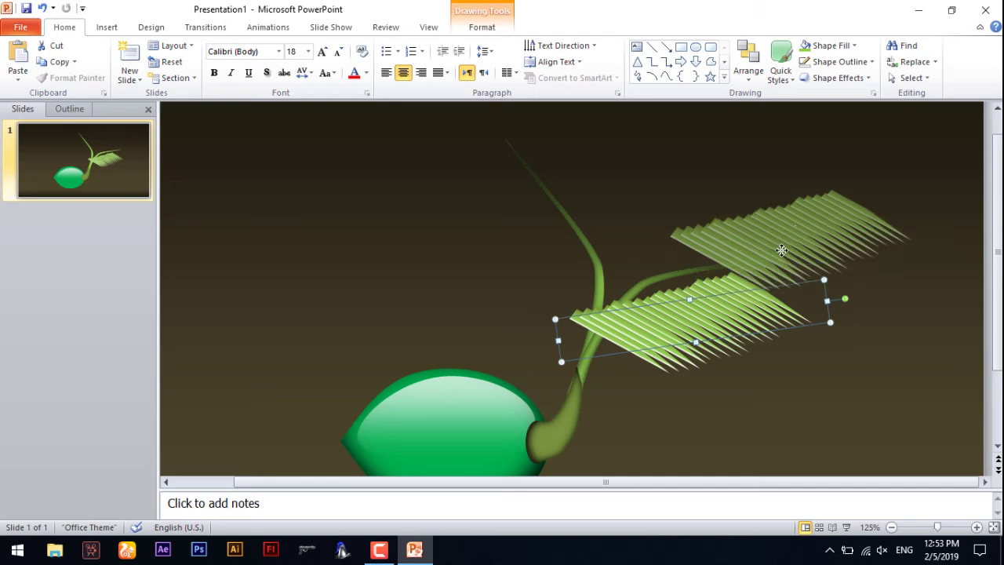
pyautogui.moveTo(726, 240); pyautogui.dragTo(807, 234)
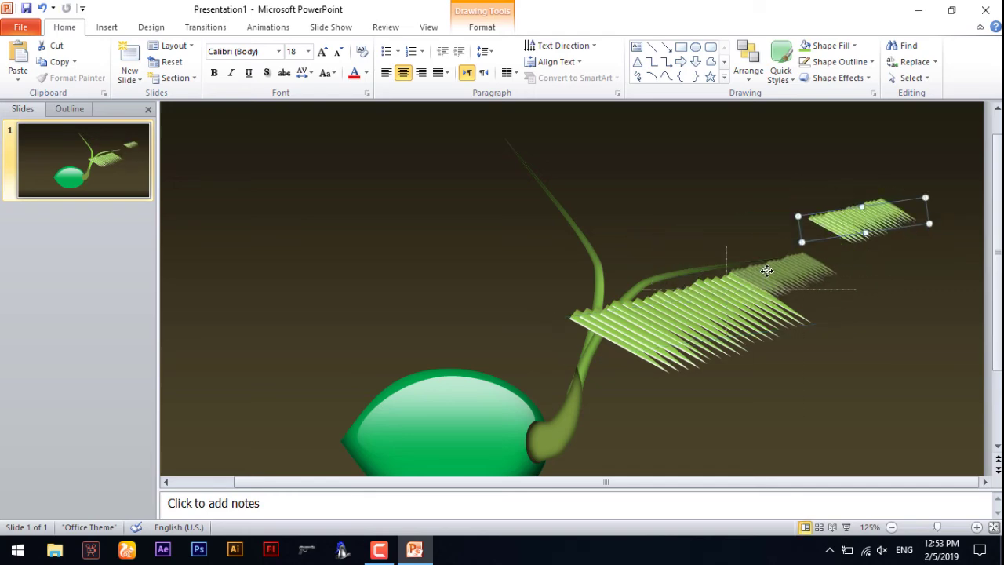
pyautogui.moveTo(807, 234); pyautogui.dragTo(706, 316)
pyautogui.click(563, 362)
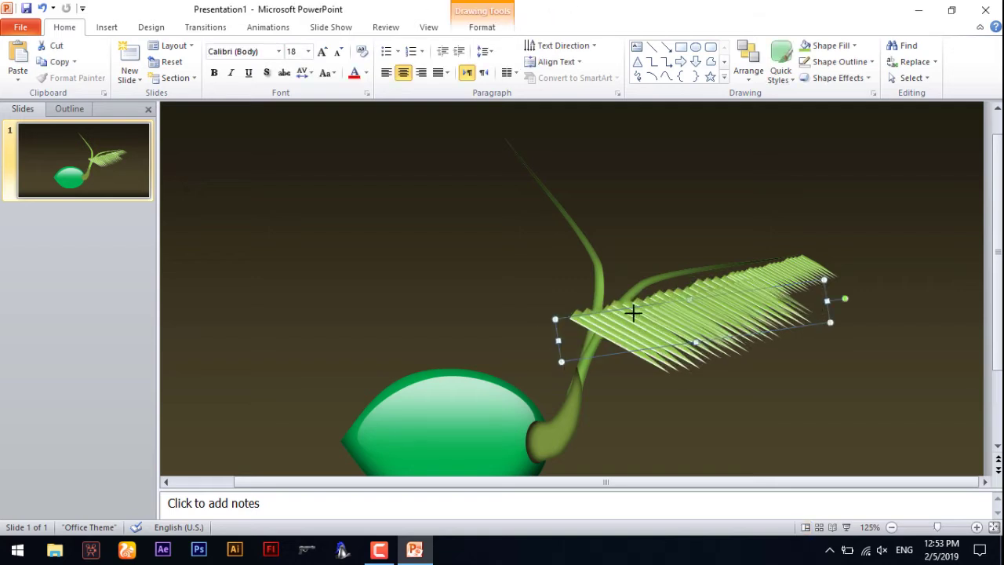
pyautogui.moveTo(567, 360); pyautogui.dragTo(633, 311)
pyautogui.moveTo(740, 307); pyautogui.dragTo(720, 299)
pyautogui.keyDown('shift'); pyautogui.click(814, 281); pyautogui.keyUp('shift')
pyautogui.hotkey('ctrl', 'h')
pyautogui.click(982, 370)
pyautogui.click(700, 356)
pyautogui.click(684, 349)
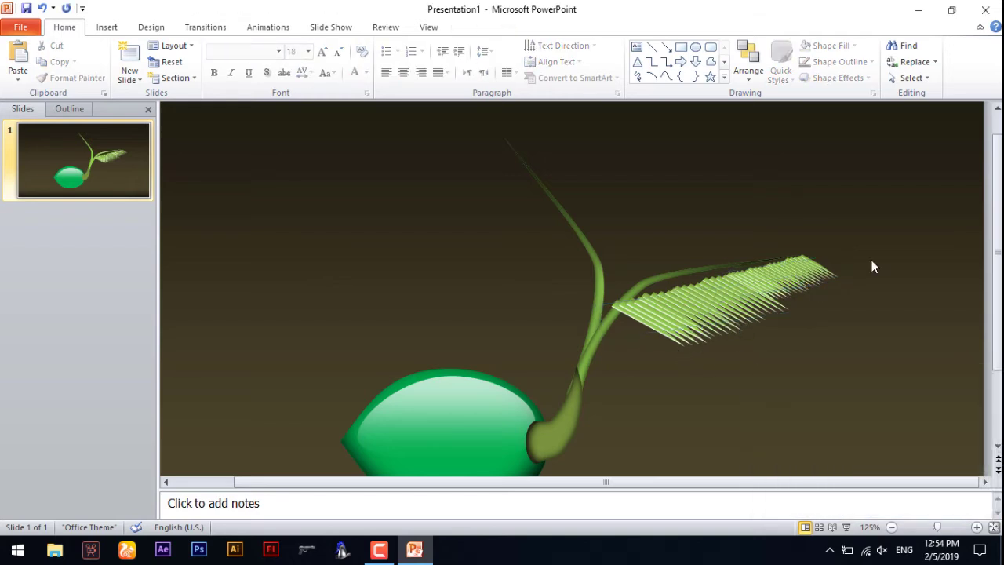
# Ungroup the two leaf blades into separate strips and adjust the stem.
pyautogui.moveTo(924, 203); pyautogui.dragTo(574, 383)
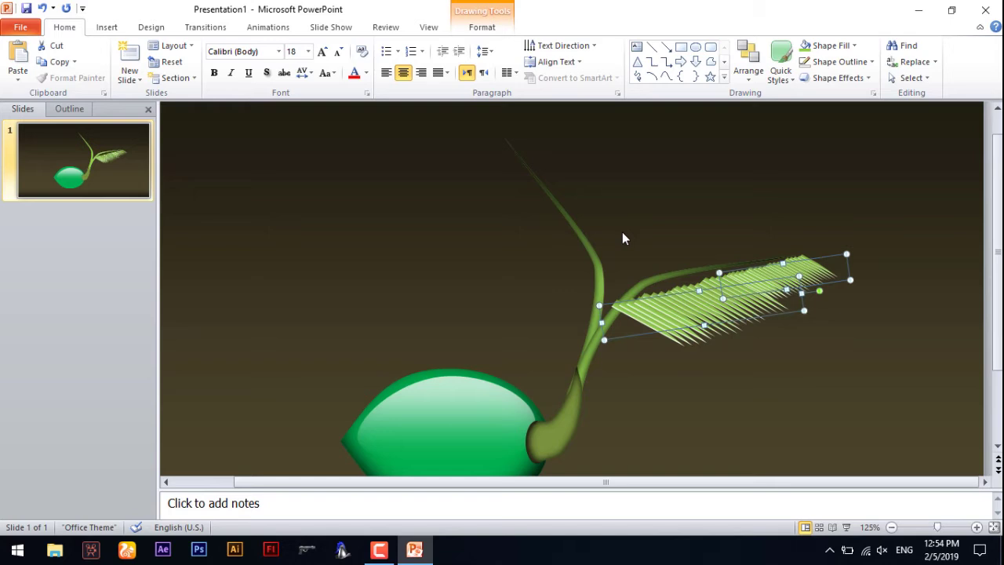
pyautogui.rightClick(670, 294)
pyautogui.moveTo(707, 378)
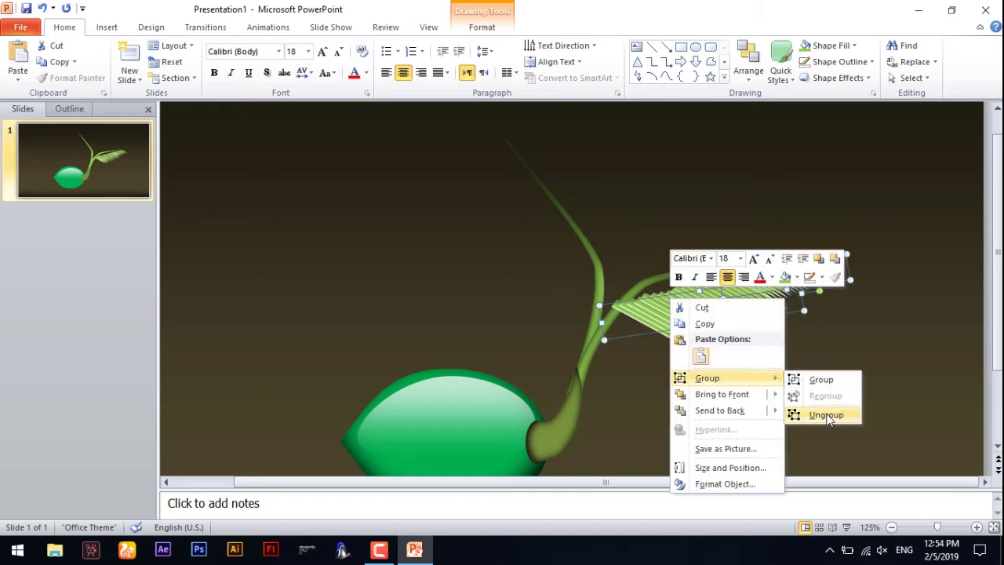
pyautogui.click(826, 413)
pyautogui.rightClick(721, 312)
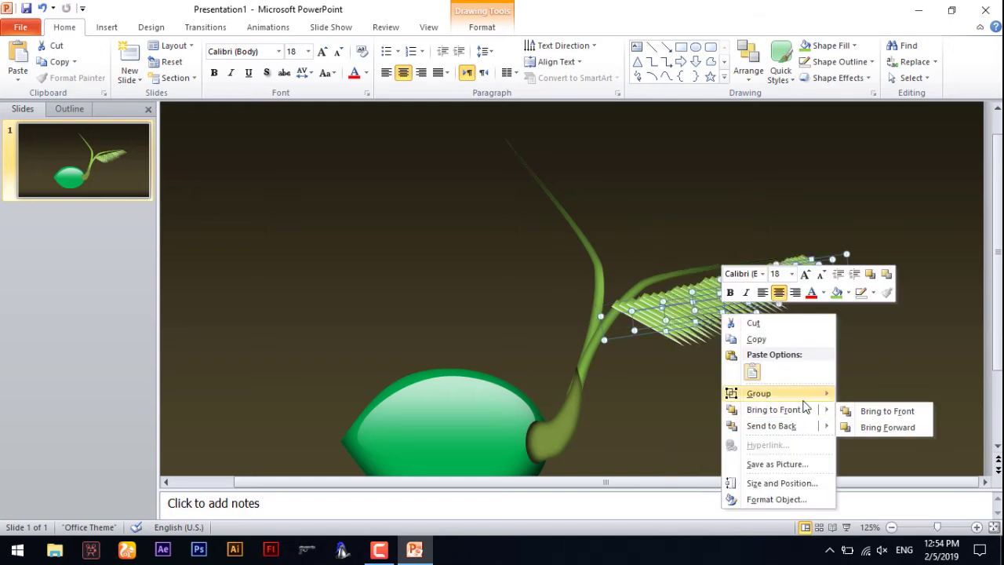
pyautogui.click(860, 431)
pyautogui.press('Escape')
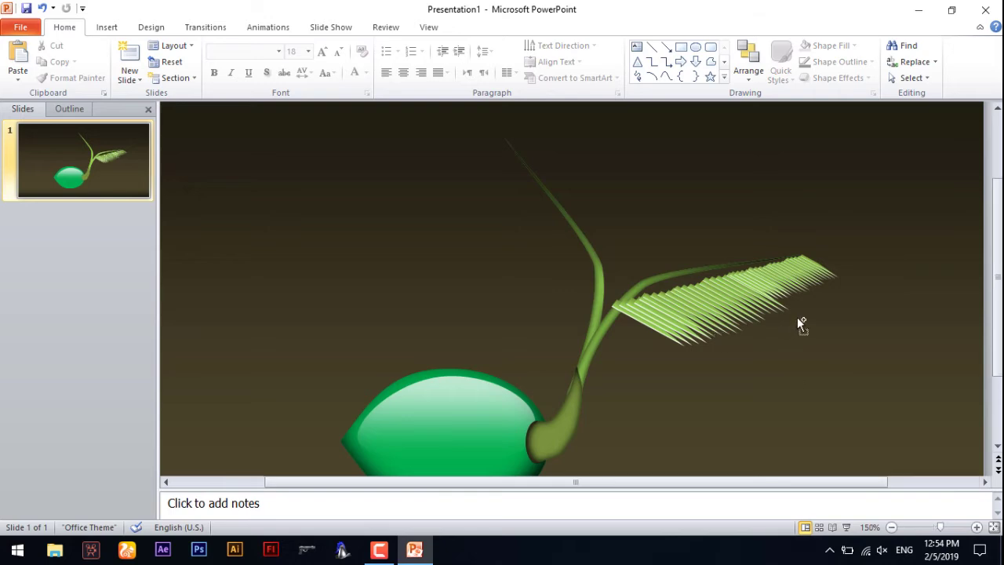
pyautogui.keyDown('ctrl'); pyautogui.scroll(5, 796, 318); pyautogui.keyUp('ctrl')
pyautogui.click(724, 475)
pyautogui.moveTo(721, 484)
pyautogui.mouseDown()
pyautogui.moveTo(862, 488)
pyautogui.moveTo(668, 476)
pyautogui.mouseUp()
pyautogui.press('Escape')
# Position leaflet strips along the frond's upper edge.
pyautogui.click(206, 255)
pyautogui.moveTo(210, 231)
pyautogui.mouseDown()
pyautogui.moveTo(249, 231)
pyautogui.moveTo(300, 212)
pyautogui.moveTo(302, 226)
pyautogui.mouseUp()
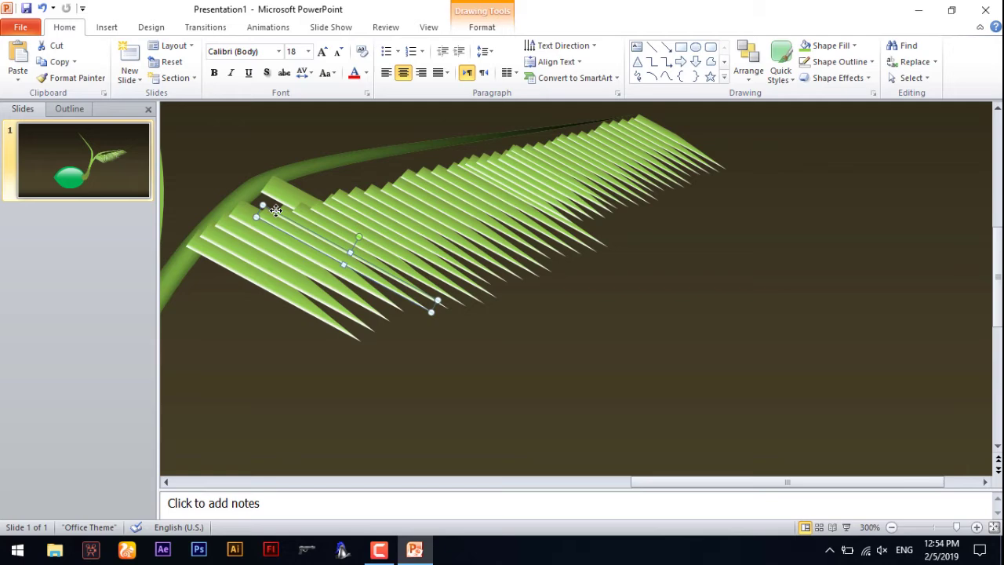
pyautogui.moveTo(281, 200)
pyautogui.mouseDown()
pyautogui.moveTo(259, 218)
pyautogui.moveTo(280, 208)
pyautogui.moveTo(335, 217)
pyautogui.moveTo(268, 203)
pyautogui.moveTo(301, 212)
pyautogui.moveTo(271, 188)
pyautogui.mouseUp()
pyautogui.press('Escape')
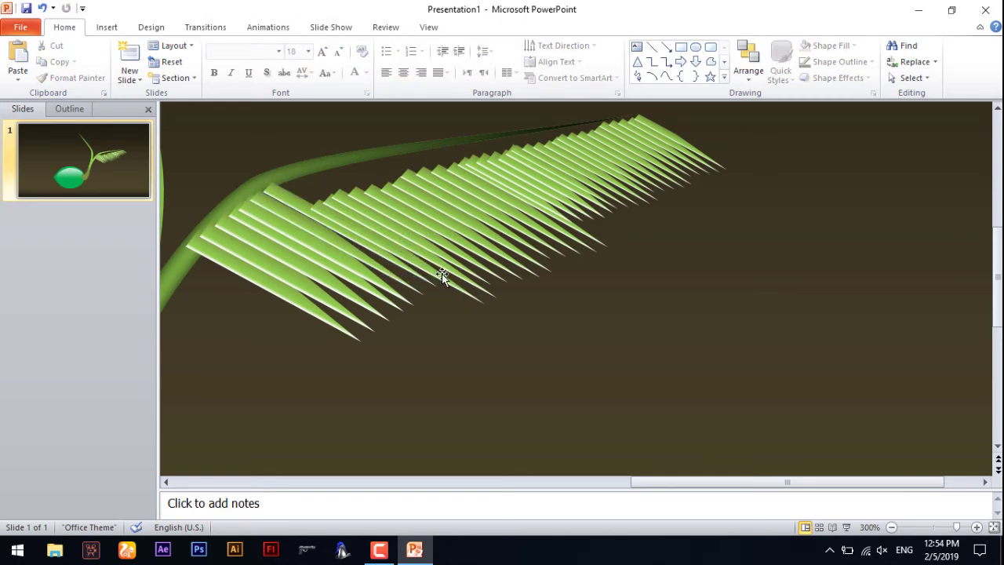
pyautogui.click(443, 275)
pyautogui.click(565, 280)
pyautogui.click(474, 270)
pyautogui.moveTo(475, 270); pyautogui.dragTo(473, 263)
pyautogui.click(567, 294)
# Move one more leaflet strip into place on the upper edge and deselect it.
pyautogui.click(489, 283)
pyautogui.click(492, 280)
pyautogui.moveTo(492, 280); pyautogui.dragTo(461, 257)
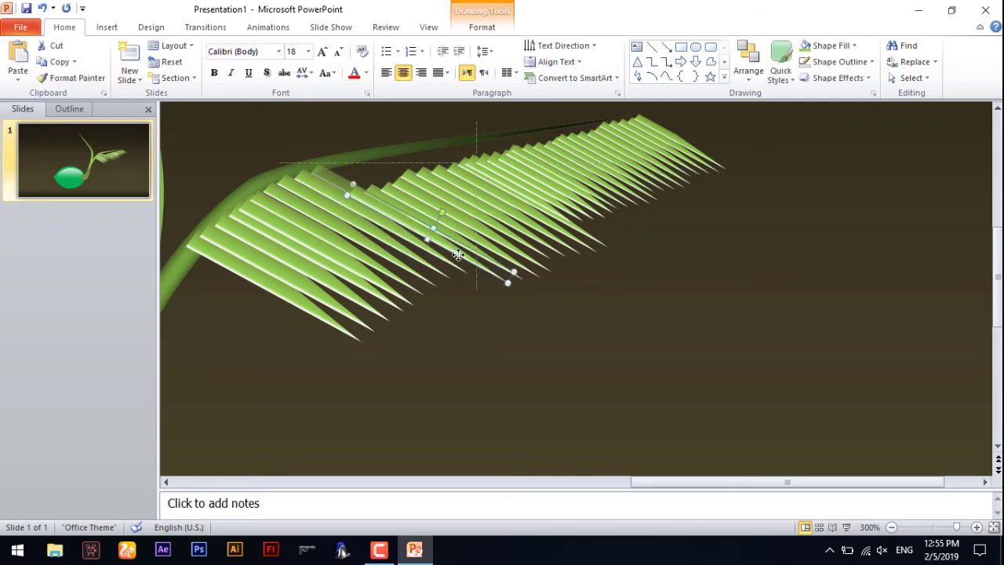
pyautogui.moveTo(458, 255)
pyautogui.mouseDown()
pyautogui.moveTo(488, 239)
pyautogui.moveTo(504, 248)
pyautogui.moveTo(498, 237)
pyautogui.mouseUp()
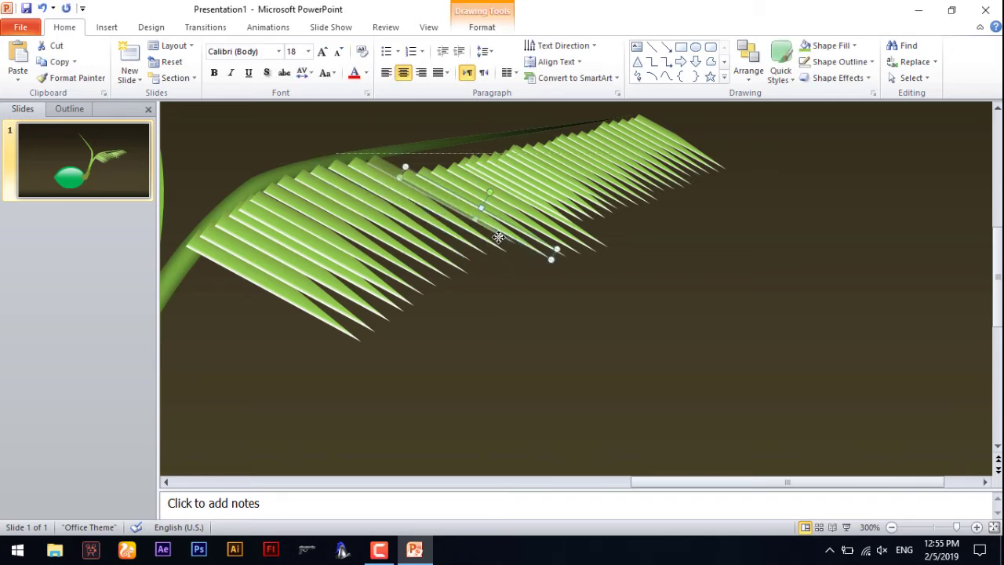
pyautogui.moveTo(564, 253)
pyautogui.mouseDown()
pyautogui.moveTo(504, 225)
pyautogui.moveTo(567, 224)
pyautogui.mouseUp()
pyautogui.click(673, 223)
pyautogui.scroll(1, 672, 224)
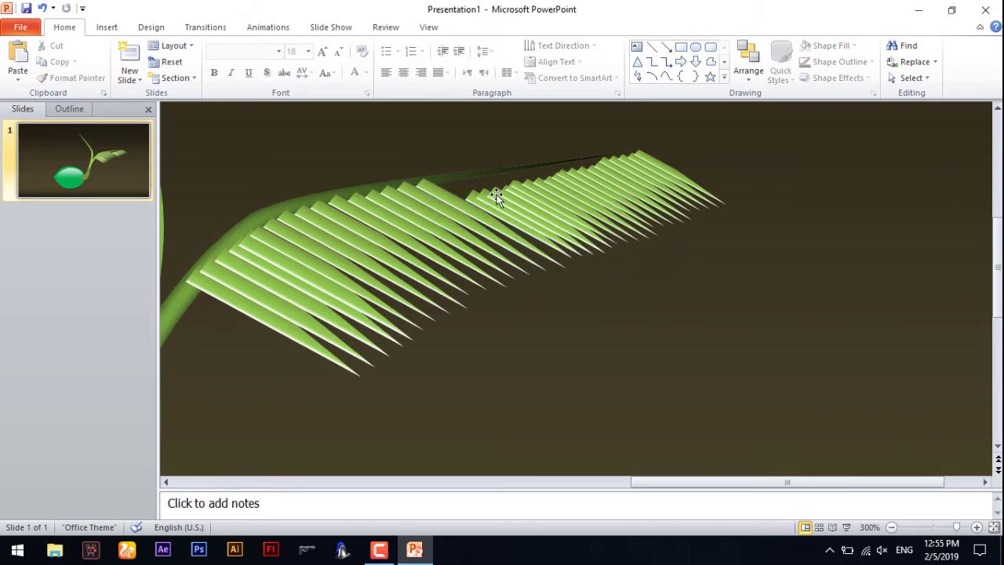
# Pull leaflet strips out to the frond tip, narrowing them and sliding them into place.
pyautogui.moveTo(757, 135); pyautogui.dragTo(608, 249)
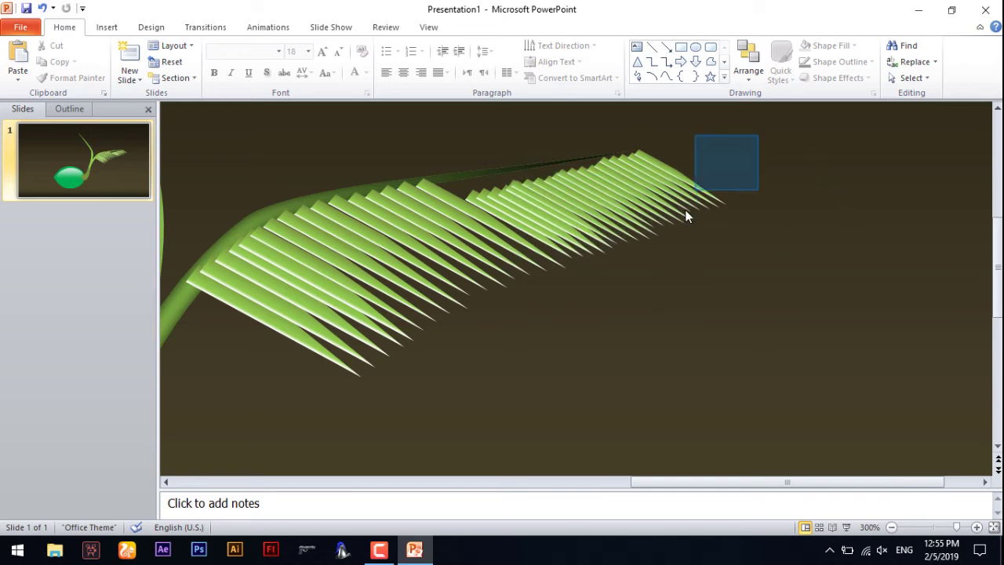
pyautogui.moveTo(689, 202)
pyautogui.mouseDown()
pyautogui.moveTo(851, 247)
pyautogui.moveTo(838, 233)
pyautogui.mouseUp()
pyautogui.click(871, 245)
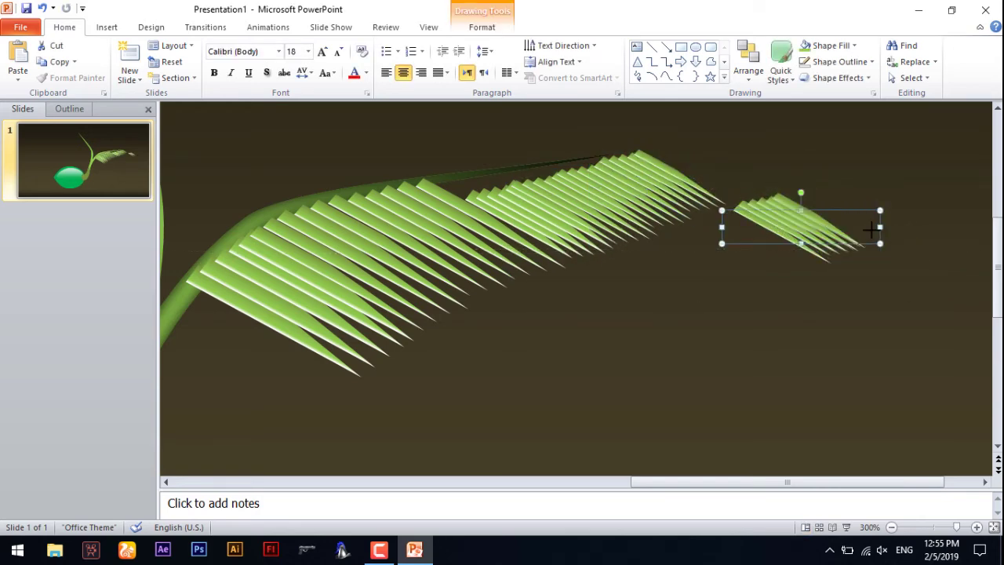
pyautogui.moveTo(839, 232)
pyautogui.mouseDown()
pyautogui.moveTo(795, 227)
pyautogui.moveTo(713, 182)
pyautogui.mouseUp()
pyautogui.click(710, 196)
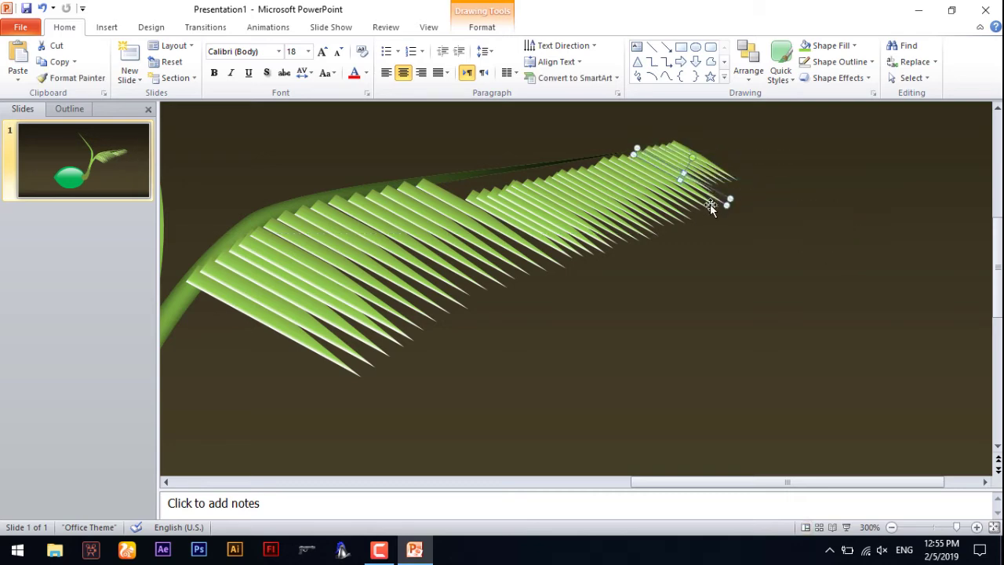
pyautogui.press('Tab')
pyautogui.moveTo(740, 191); pyautogui.dragTo(696, 177)
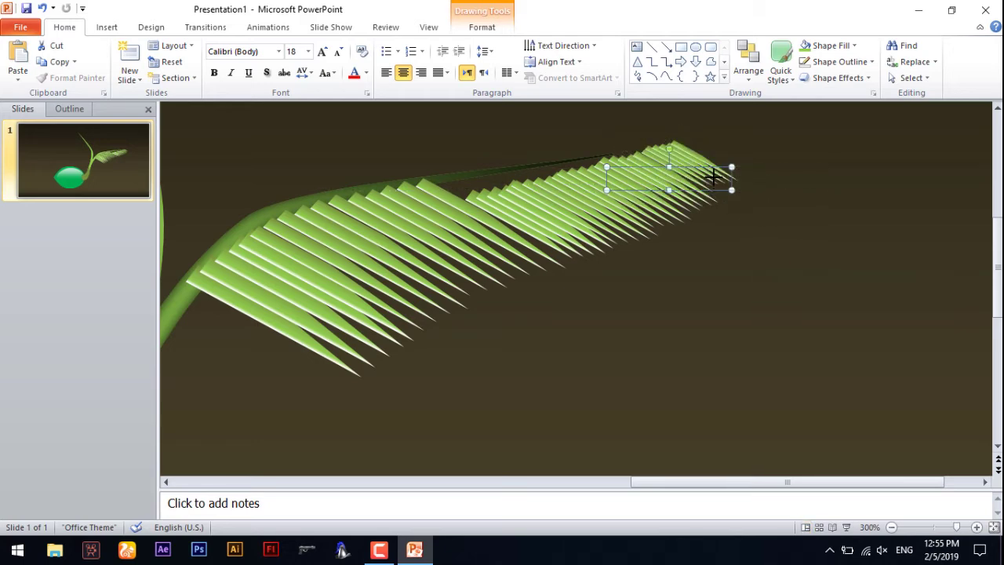
pyautogui.click(476, 28)
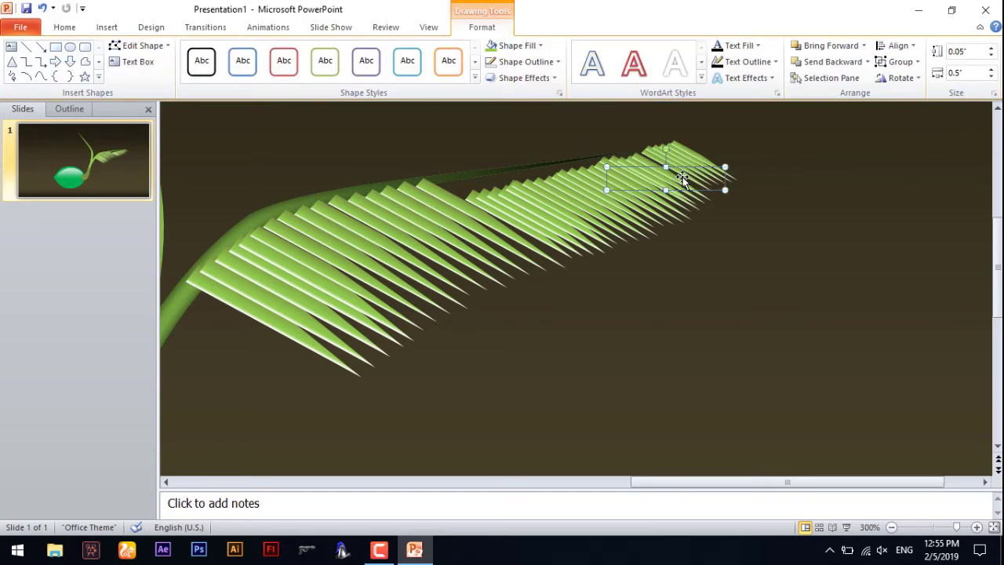
pyautogui.press('Escape')
# Move a leaflet up toward the tip and rotate it to a flatter angle.
pyautogui.click(491, 219)
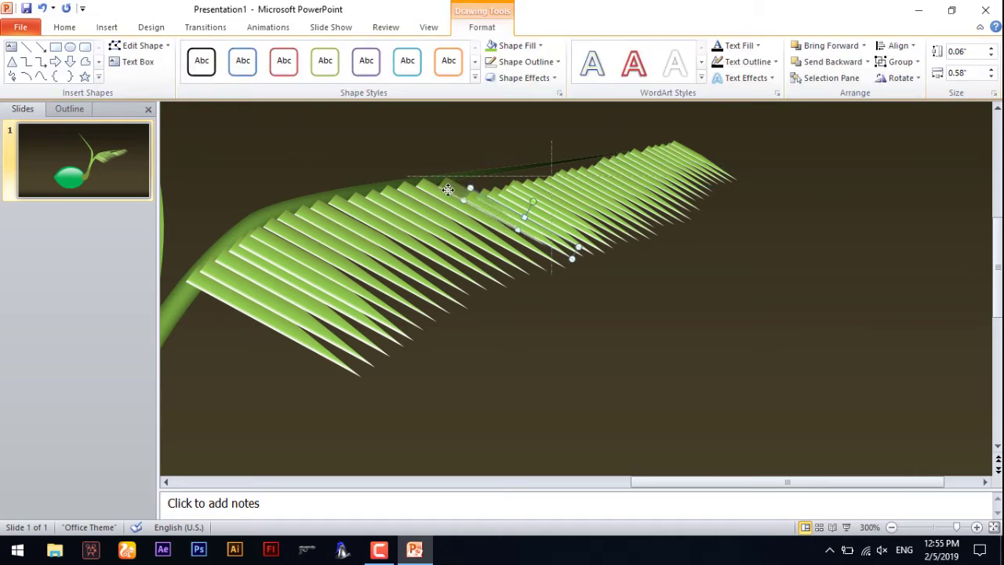
pyautogui.press('Escape')
pyautogui.moveTo(575, 253); pyautogui.dragTo(579, 234)
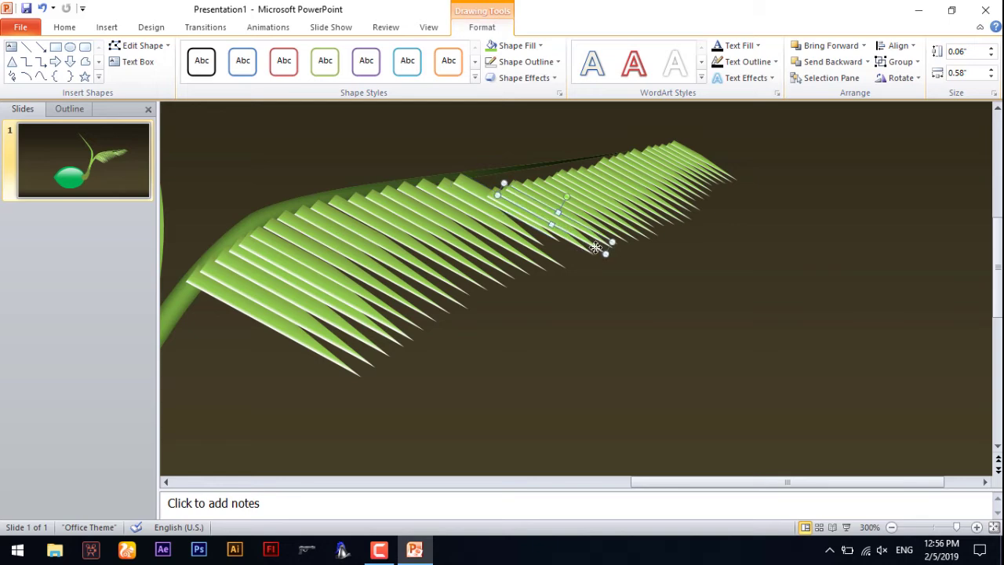
pyautogui.moveTo(578, 234)
pyautogui.mouseDown()
pyautogui.moveTo(604, 248)
pyautogui.moveTo(617, 241)
pyautogui.moveTo(647, 213)
pyautogui.moveTo(644, 185)
pyautogui.mouseUp()
pyautogui.press('Escape')
pyautogui.click(641, 234)
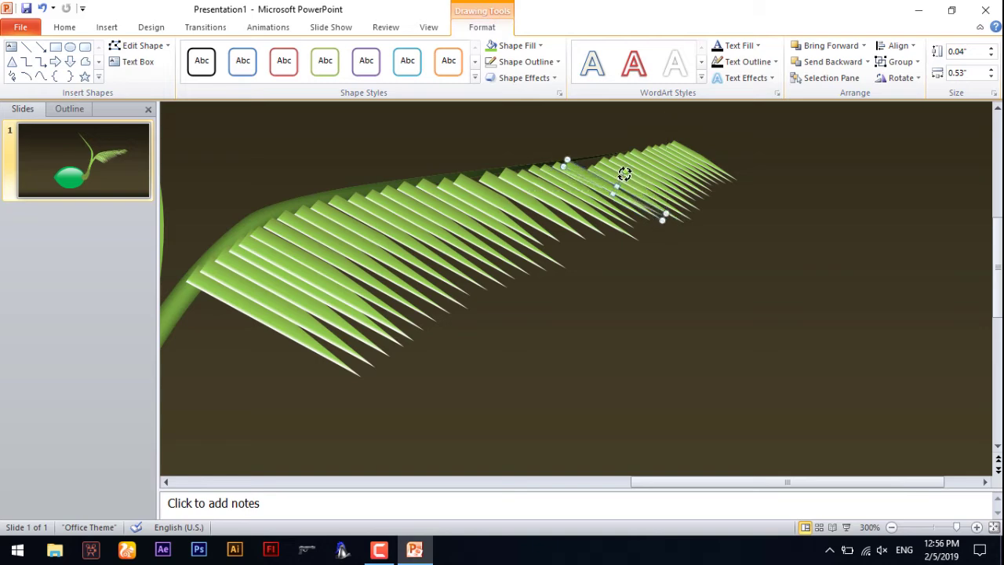
pyautogui.moveTo(621, 171); pyautogui.dragTo(604, 173)
pyautogui.moveTo(680, 222); pyautogui.dragTo(681, 203)
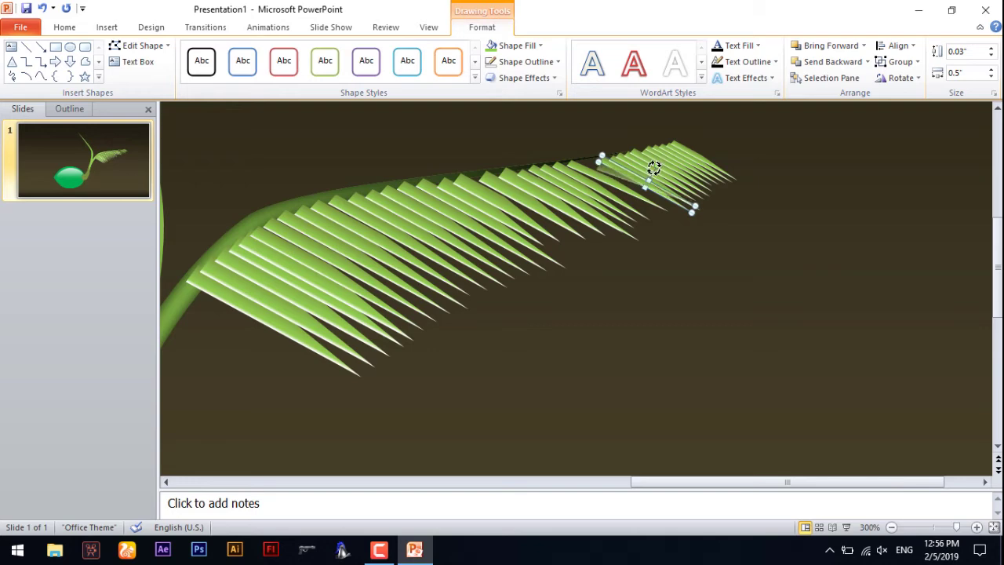
pyautogui.moveTo(683, 198); pyautogui.dragTo(674, 194)
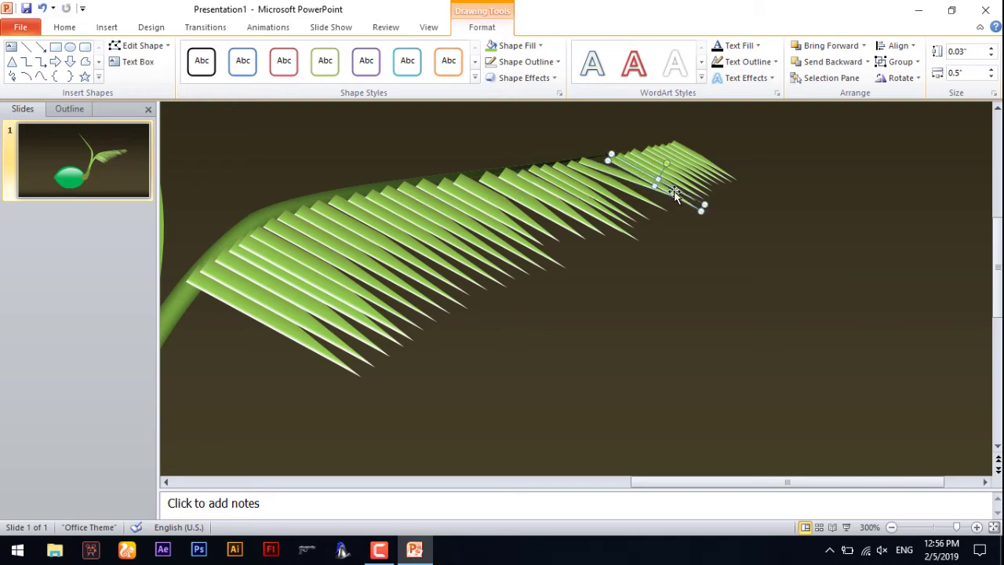
pyautogui.moveTo(662, 161)
pyautogui.mouseDown()
pyautogui.moveTo(620, 160)
pyautogui.moveTo(667, 164)
pyautogui.mouseUp()
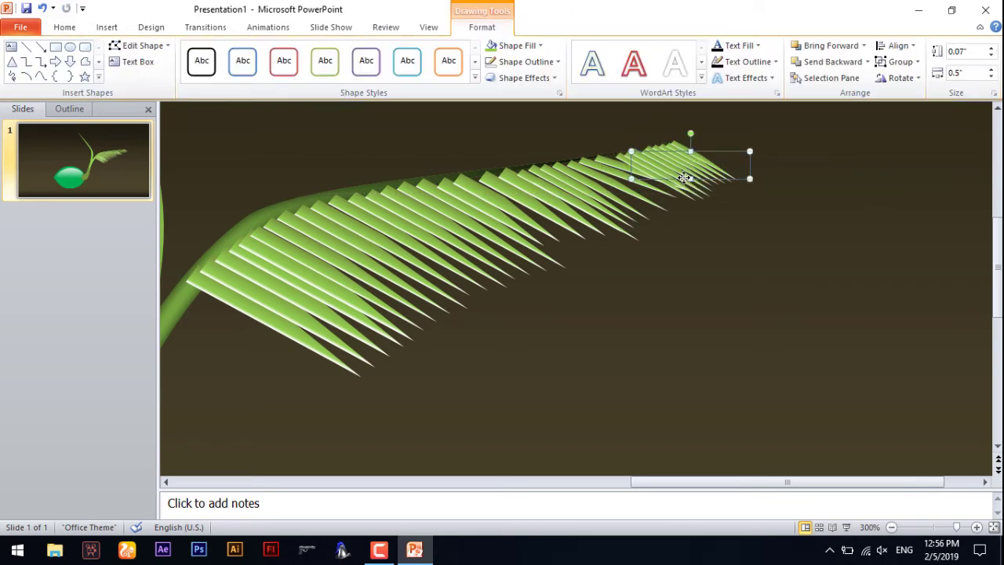
pyautogui.click(686, 175)
# Nudge the leaflet into place at the tip and select all the frond's leaflets.
pyautogui.click(667, 171)
pyautogui.click(665, 174)
pyautogui.moveTo(665, 175); pyautogui.dragTo(678, 172)
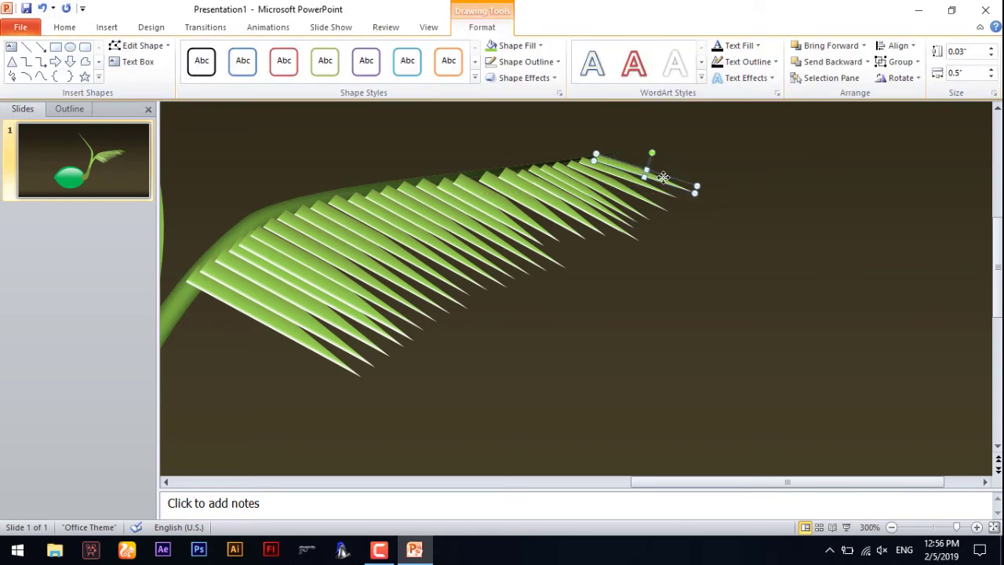
pyautogui.scroll(-5, 824, 230)
pyautogui.moveTo(968, 228); pyautogui.dragTo(555, 413)
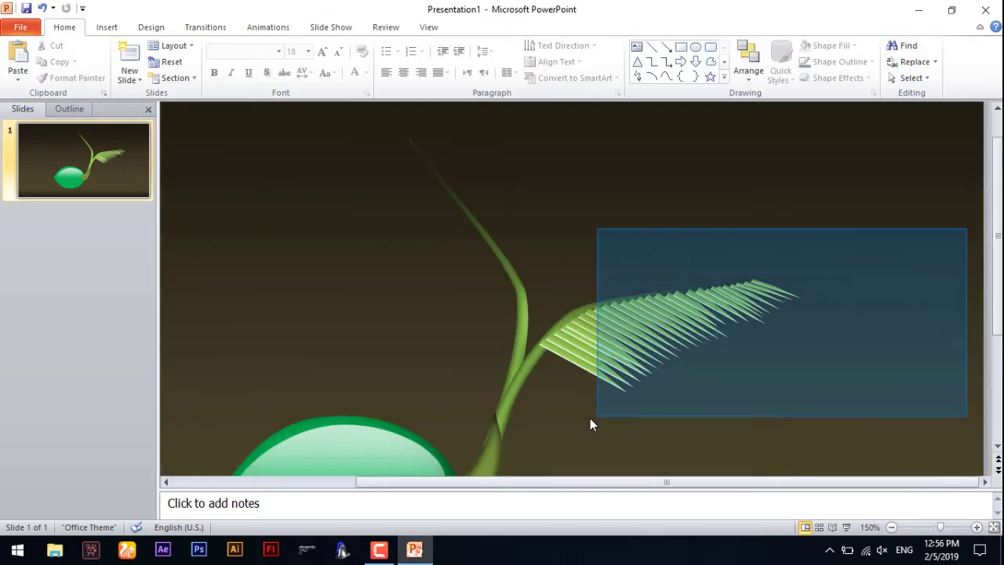
# Group the leaflets, then flip a copy vertically and tilt it onto the stem's left side.
pyautogui.hotkey('ctrl', 'g')
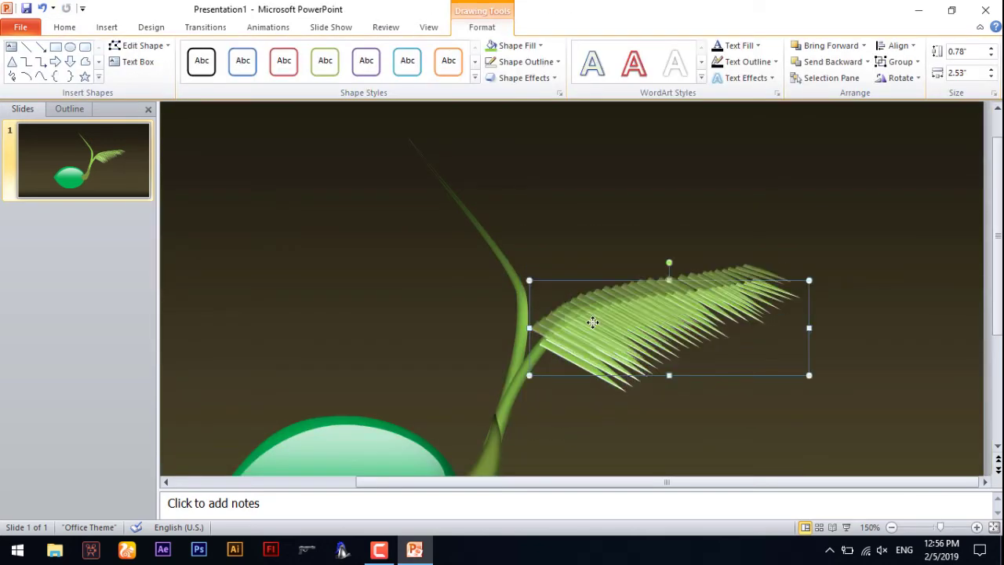
pyautogui.moveTo(639, 349); pyautogui.dragTo(445, 234)
pyautogui.click(898, 78)
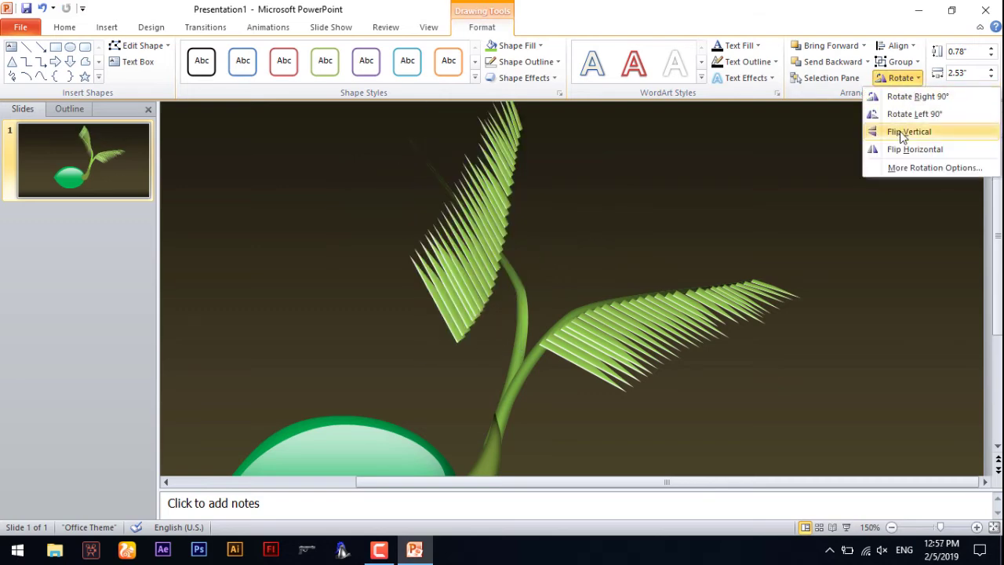
pyautogui.click(903, 133)
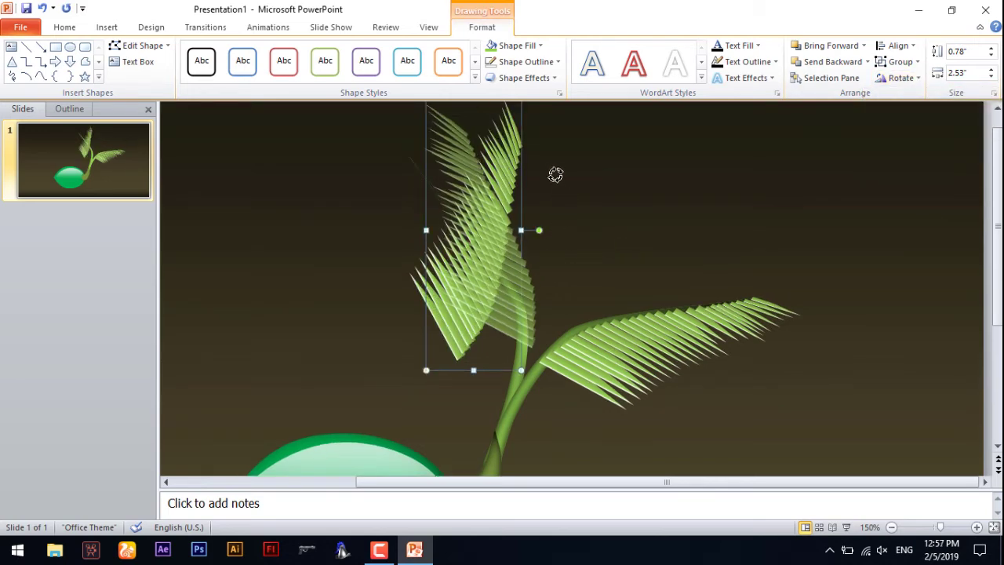
pyautogui.moveTo(541, 231); pyautogui.dragTo(547, 164)
pyautogui.moveTo(517, 287); pyautogui.dragTo(491, 305)
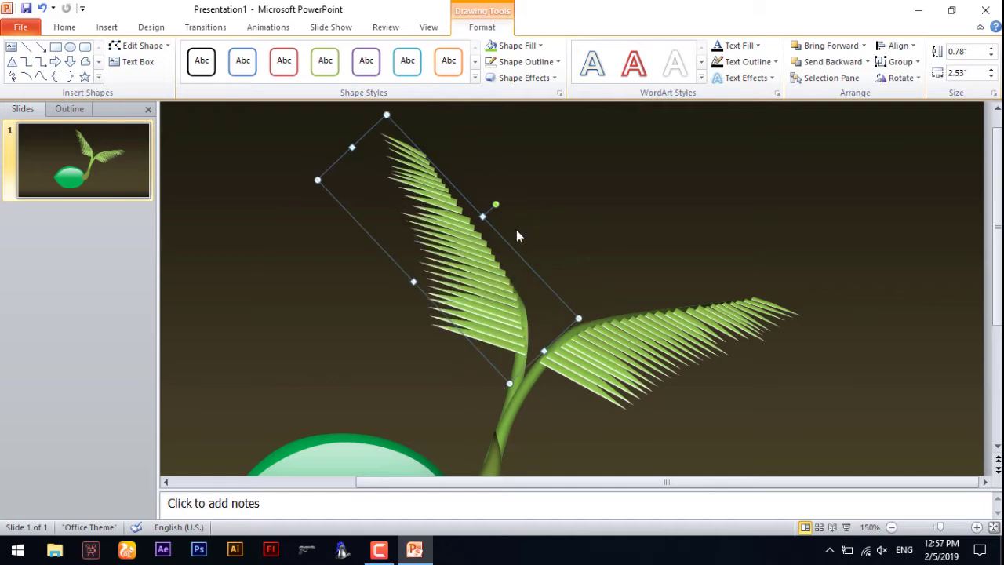
pyautogui.moveTo(494, 203); pyautogui.dragTo(480, 212)
pyautogui.moveTo(481, 302); pyautogui.dragTo(485, 293)
# Select both fronds together, then reselect the right frond and its leaflets.
pyautogui.click(591, 364)
pyautogui.keyDown('shift'); pyautogui.click(488, 343); pyautogui.keyUp('shift')
pyautogui.rightClick(491, 340)
pyautogui.press('Escape')
pyautogui.click(649, 271)
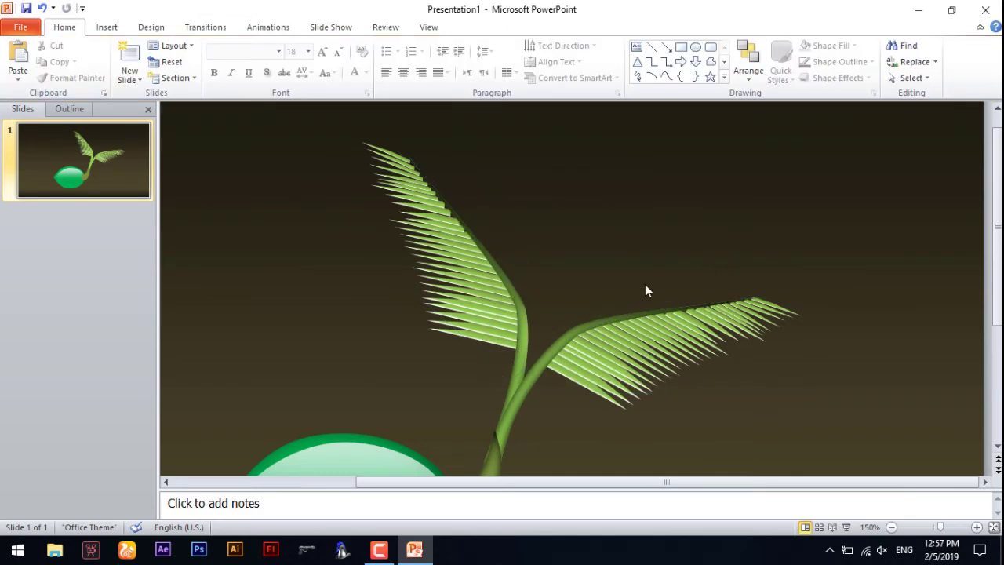
pyautogui.click(437, 223)
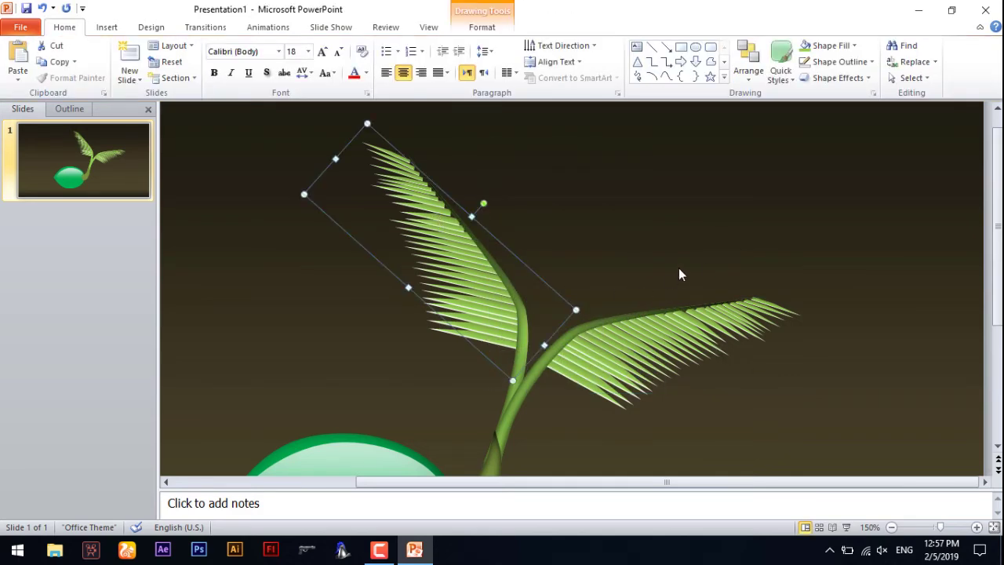
pyautogui.click(684, 355)
pyautogui.click(812, 384)
pyautogui.click(671, 366)
pyautogui.click(697, 356)
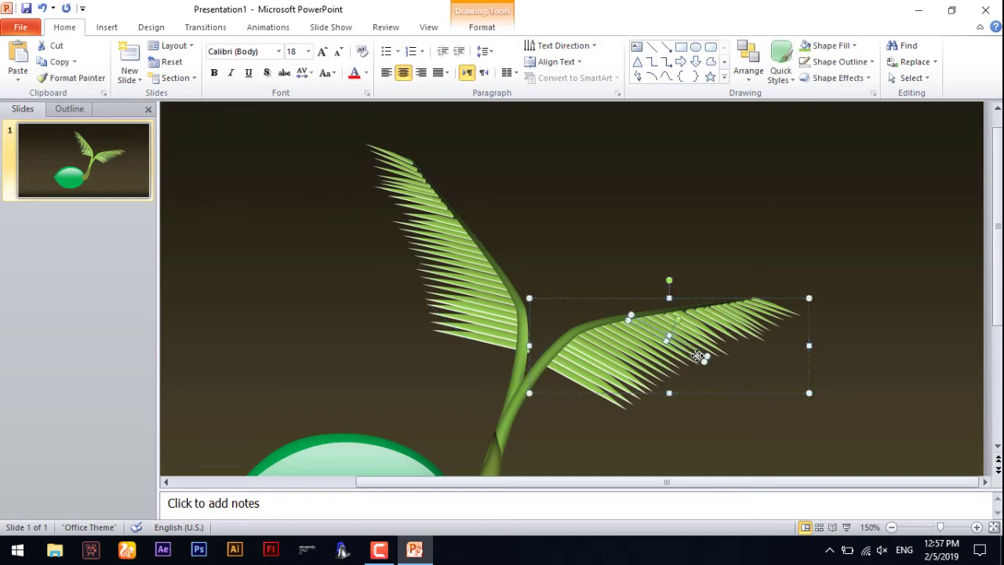
pyautogui.scroll(-3, 612, 327)
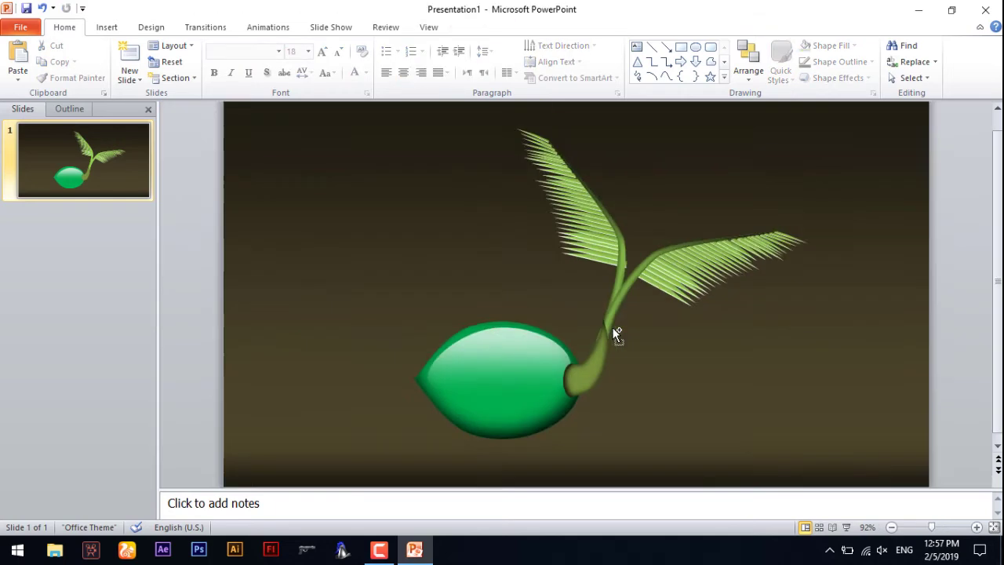
# Duplicate the left frond by dragging a copy up and to the right.
pyautogui.scroll(-2, 612, 327)
pyautogui.click(623, 221)
pyautogui.click(685, 206)
pyautogui.click(593, 234)
pyautogui.moveTo(592, 235)
pyautogui.keyDown('ctrl'); pyautogui.mouseDown()
pyautogui.moveTo(609, 224)
pyautogui.moveTo(581, 190)
pyautogui.mouseUp(); pyautogui.keyUp('ctrl')
pyautogui.rightClick(616, 225)
pyautogui.click(836, 333)
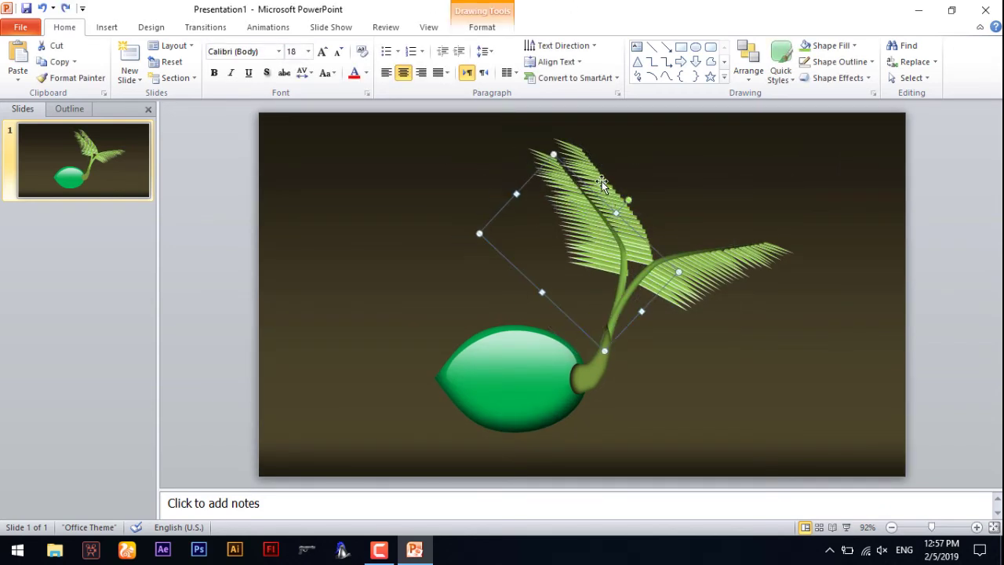
# Narrow the copied frond, nudge and rotate it slightly, and flip it horizontally.
pyautogui.keyDown('ctrl'); pyautogui.scroll(5, 578, 188); pyautogui.keyUp('ctrl')
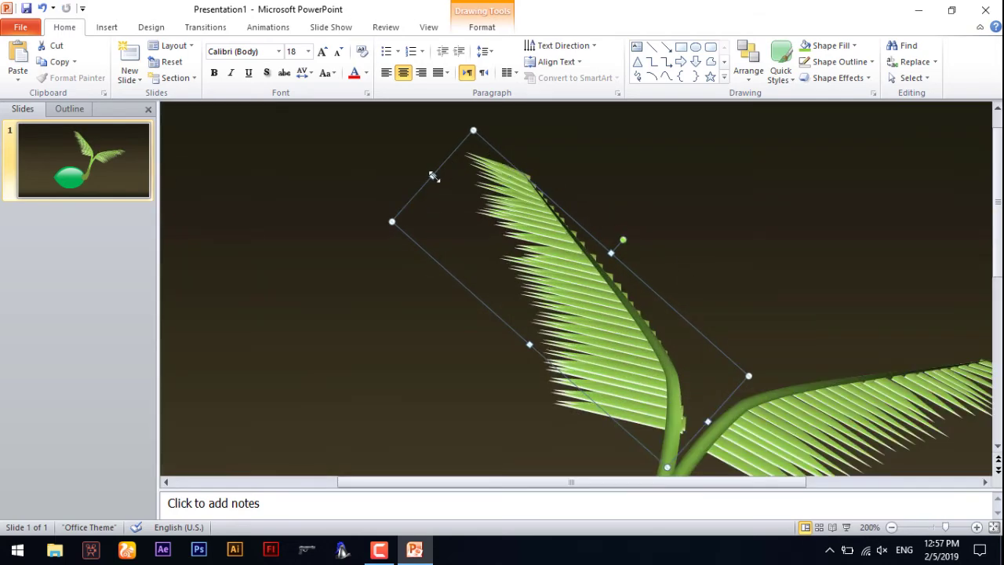
pyautogui.moveTo(433, 176); pyautogui.dragTo(453, 205)
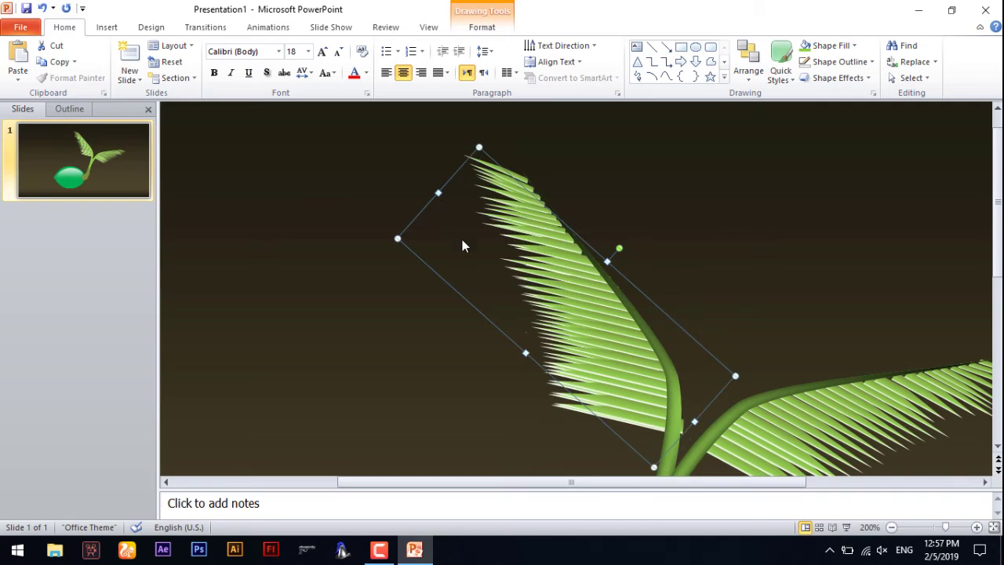
pyautogui.moveTo(524, 352); pyautogui.dragTo(563, 311)
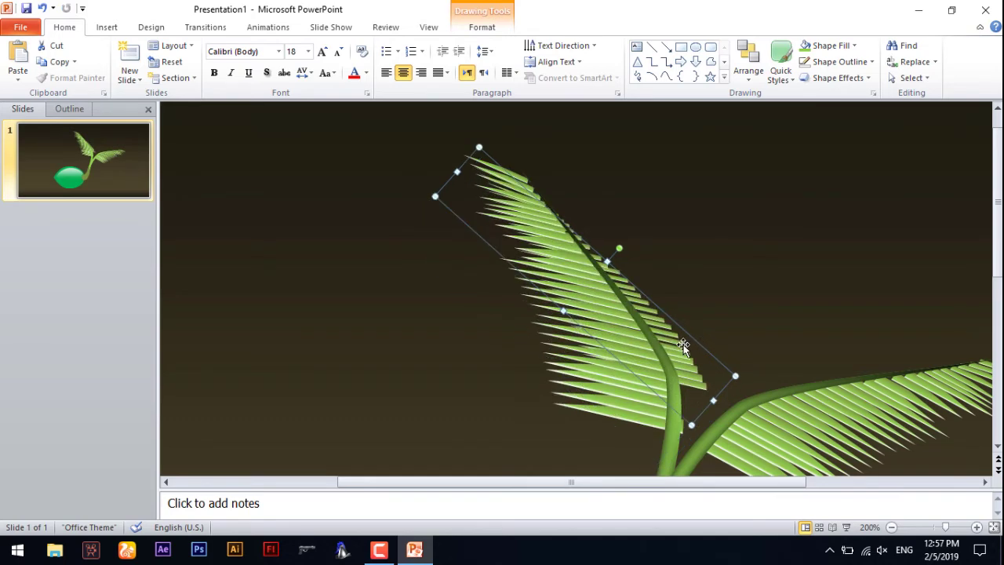
pyautogui.press('Left')
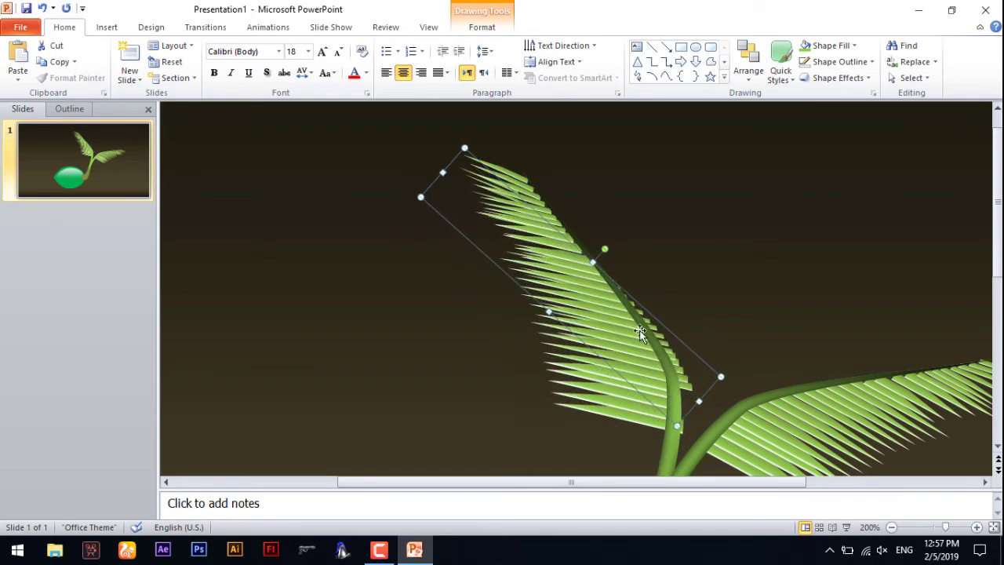
pyautogui.moveTo(604, 250); pyautogui.dragTo(612, 246)
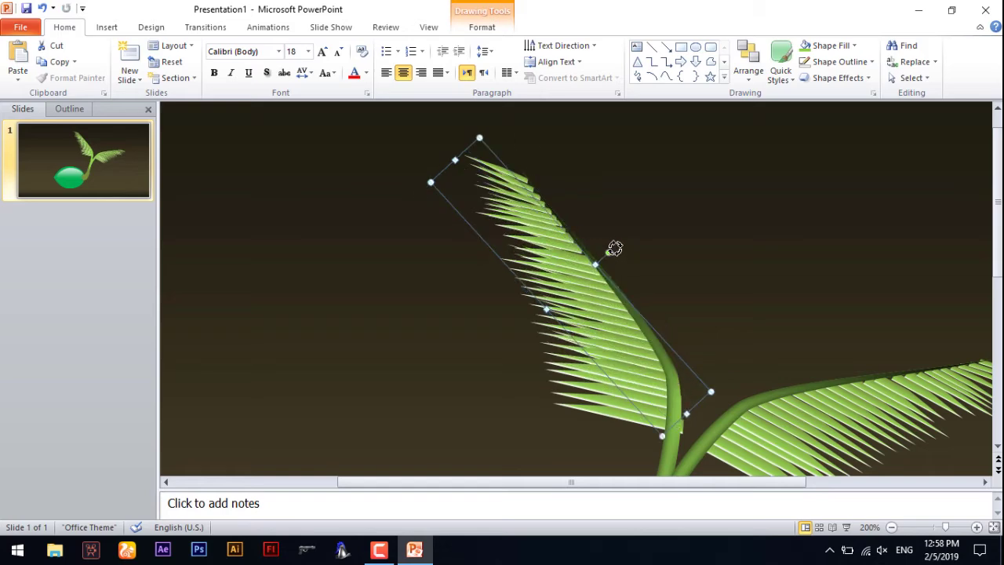
pyautogui.click(481, 26)
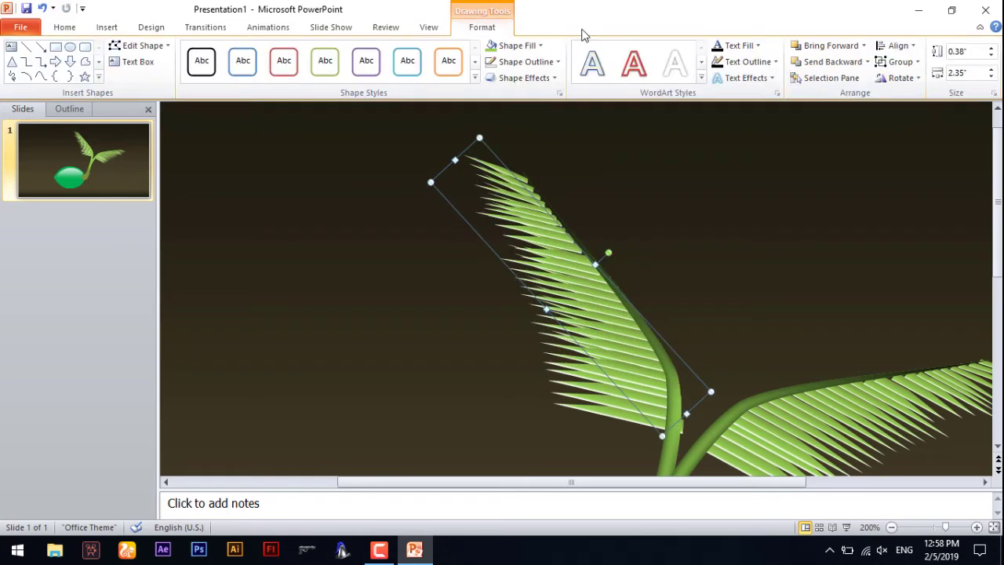
pyautogui.click(898, 78)
pyautogui.click(914, 149)
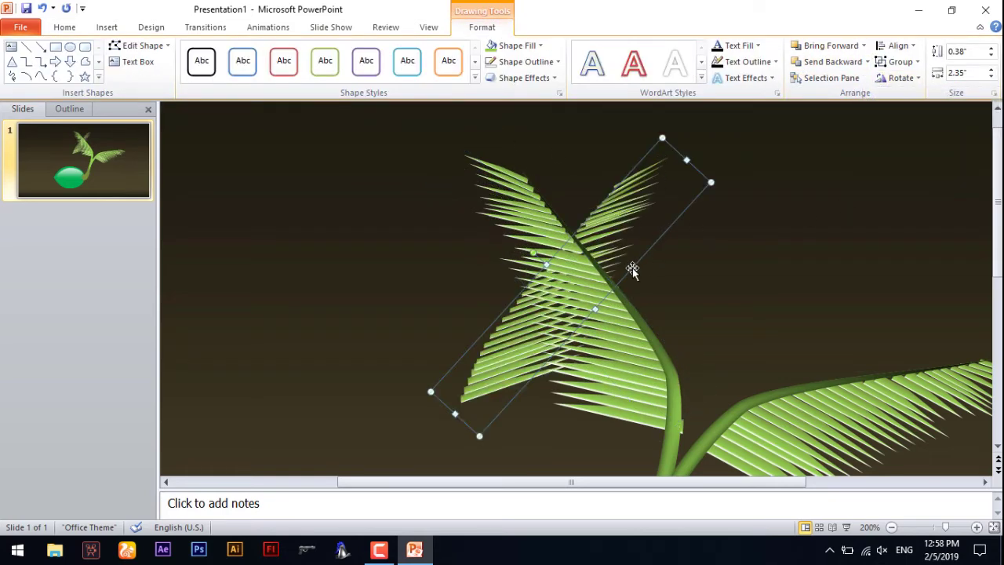
# Lengthen and widen the frond, then tilt the leaf picture the other way and reposition it.
pyautogui.moveTo(456, 415)
pyautogui.mouseDown()
pyautogui.moveTo(451, 431)
pyautogui.moveTo(446, 423)
pyautogui.mouseUp()
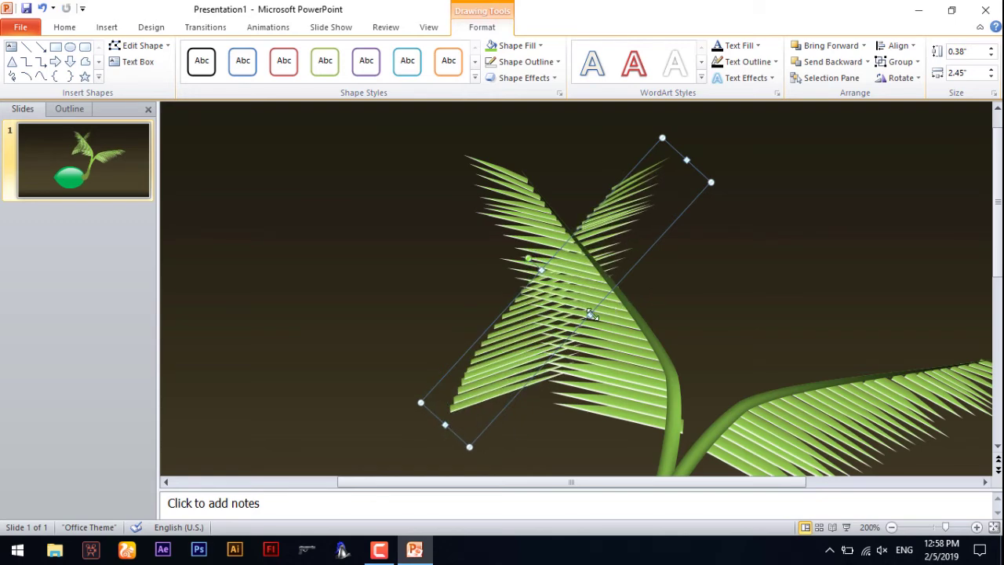
pyautogui.moveTo(591, 314); pyautogui.dragTo(603, 327)
pyautogui.moveTo(527, 263); pyautogui.dragTo(518, 323)
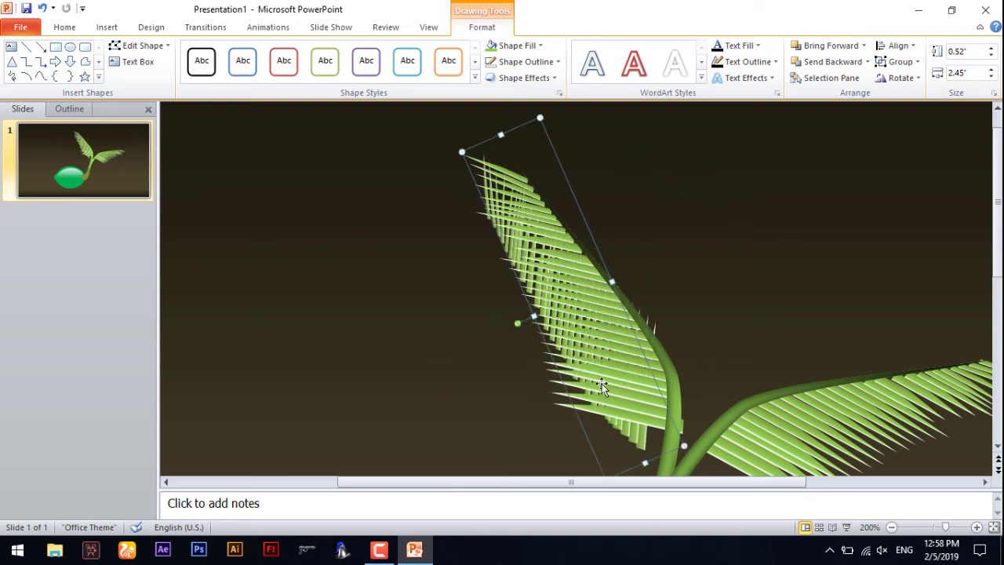
pyautogui.moveTo(696, 396); pyautogui.dragTo(711, 314)
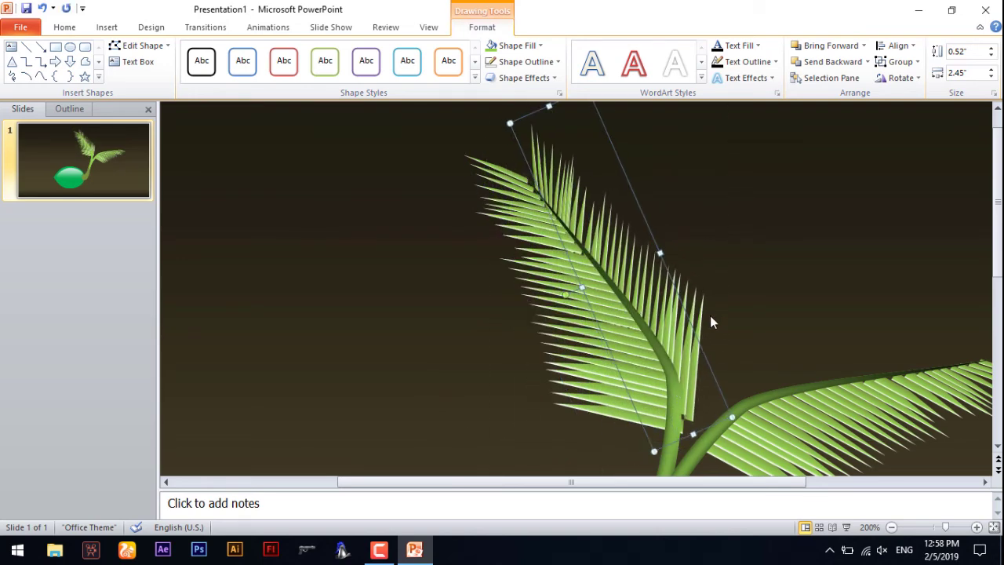
# Tilt and shift the thin frond piece inside the leaf, then swing it back upright.
pyautogui.click(694, 353)
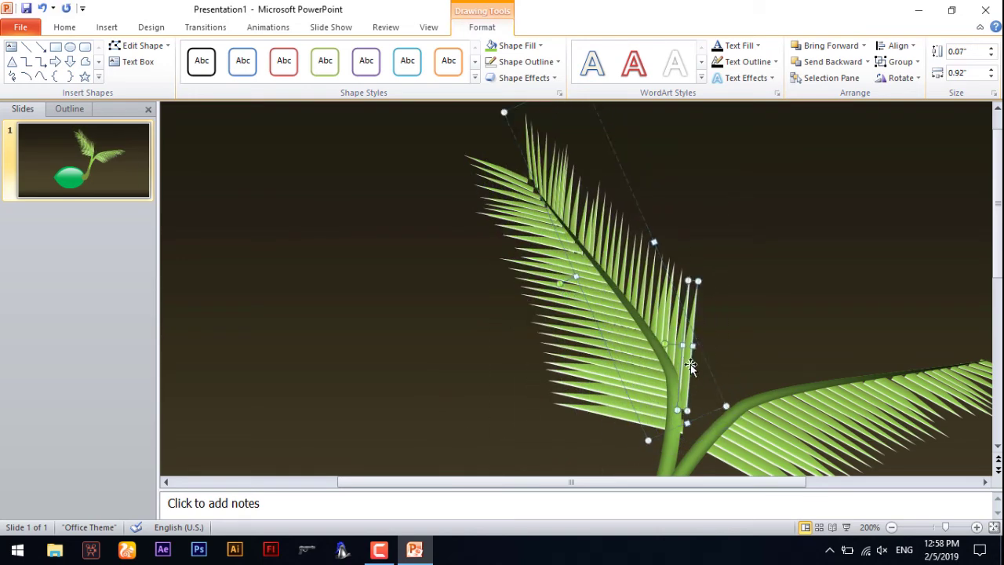
pyautogui.moveTo(667, 352); pyautogui.dragTo(683, 336)
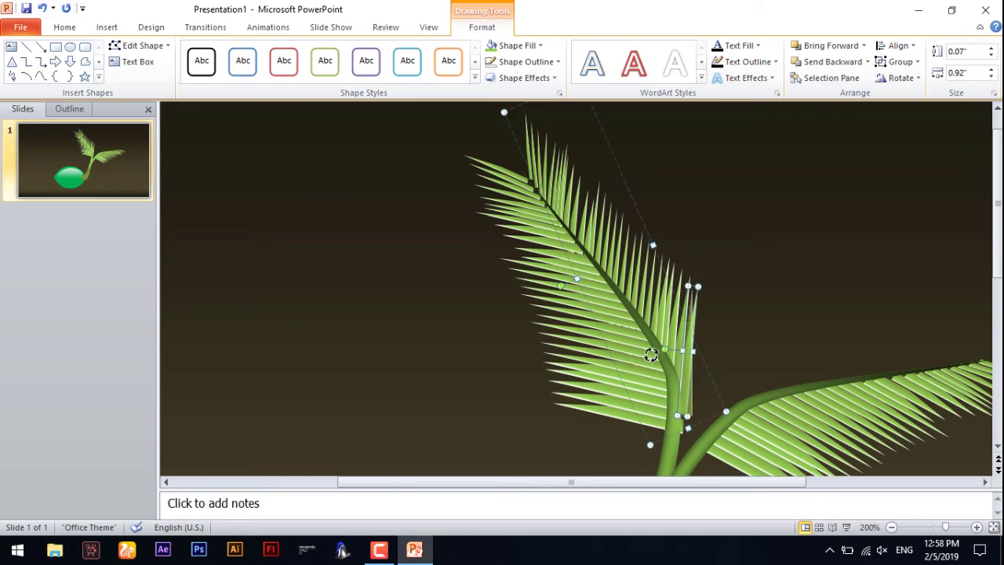
pyautogui.click(682, 335)
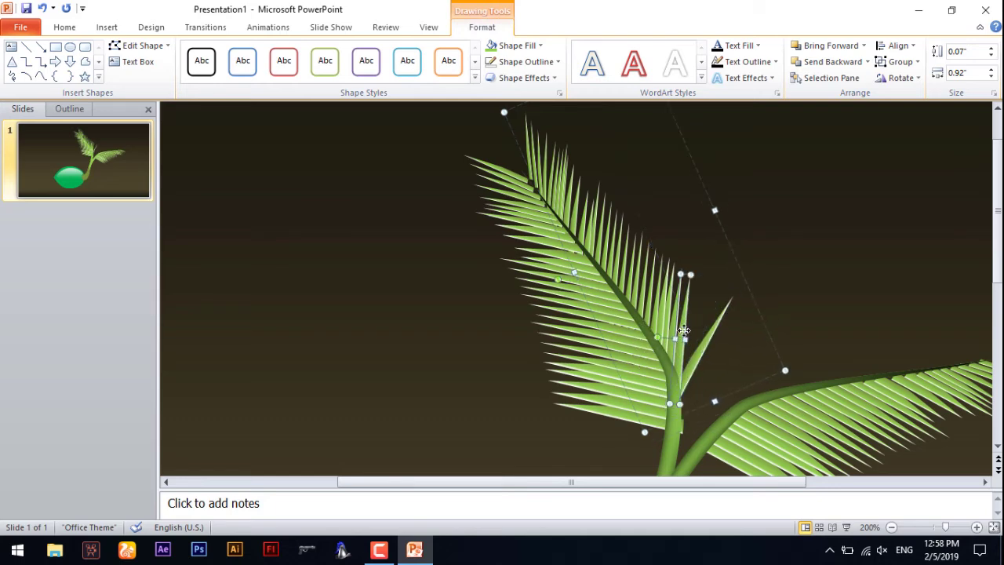
pyautogui.moveTo(655, 336); pyautogui.dragTo(656, 330)
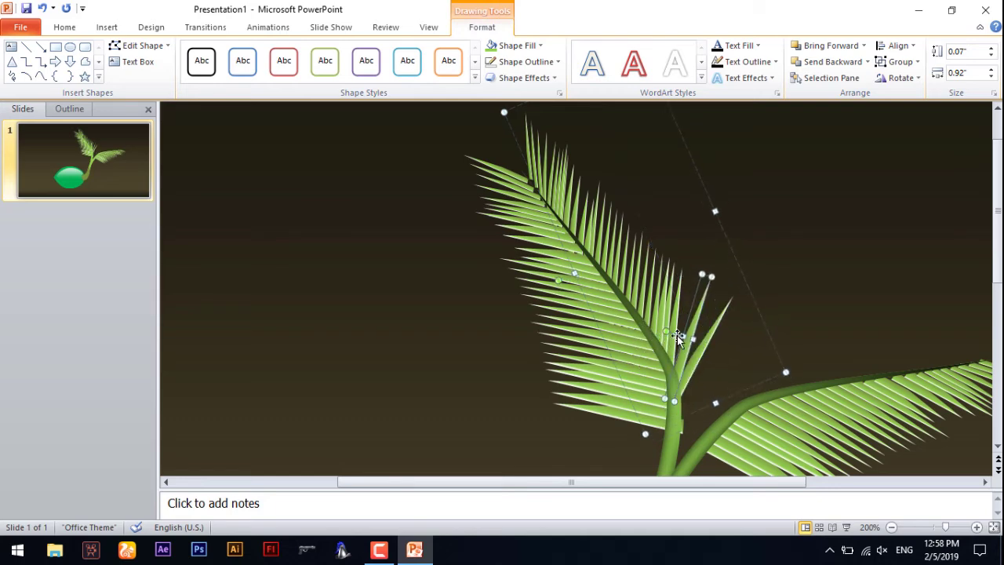
pyautogui.moveTo(647, 332); pyautogui.dragTo(668, 301)
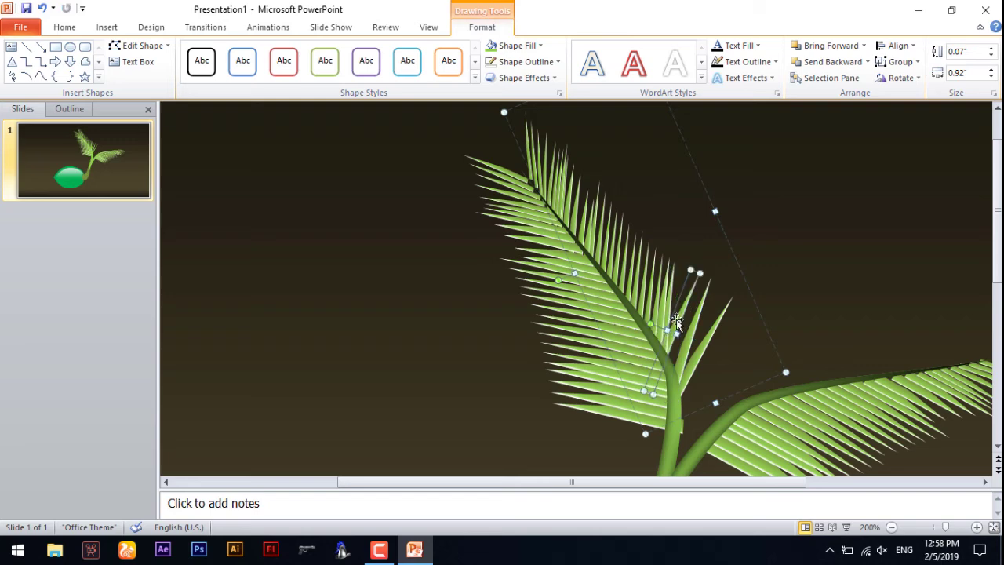
pyautogui.moveTo(669, 301); pyautogui.dragTo(647, 330)
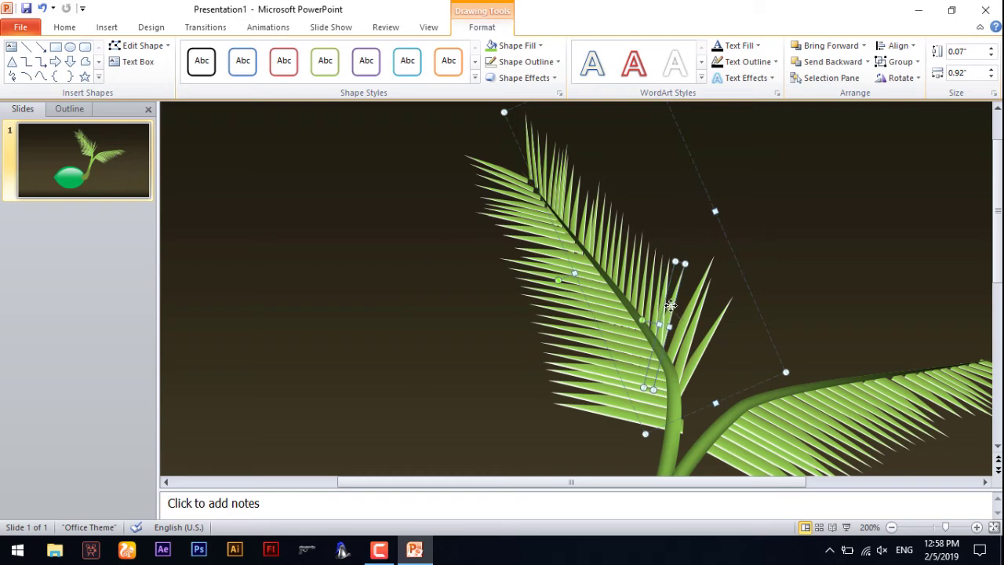
# Undo the frond-piece trials, leaving a copied frond left of the upright one.
pyautogui.hotkey('ctrl', 'z')
pyautogui.hotkey('ctrl', 'y')
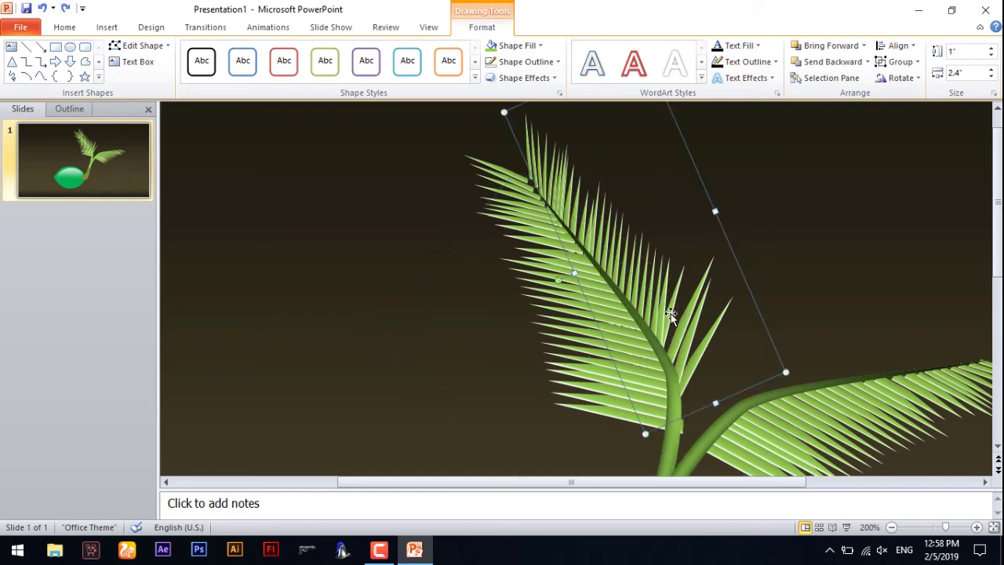
pyautogui.hotkey('ctrl', 'z')
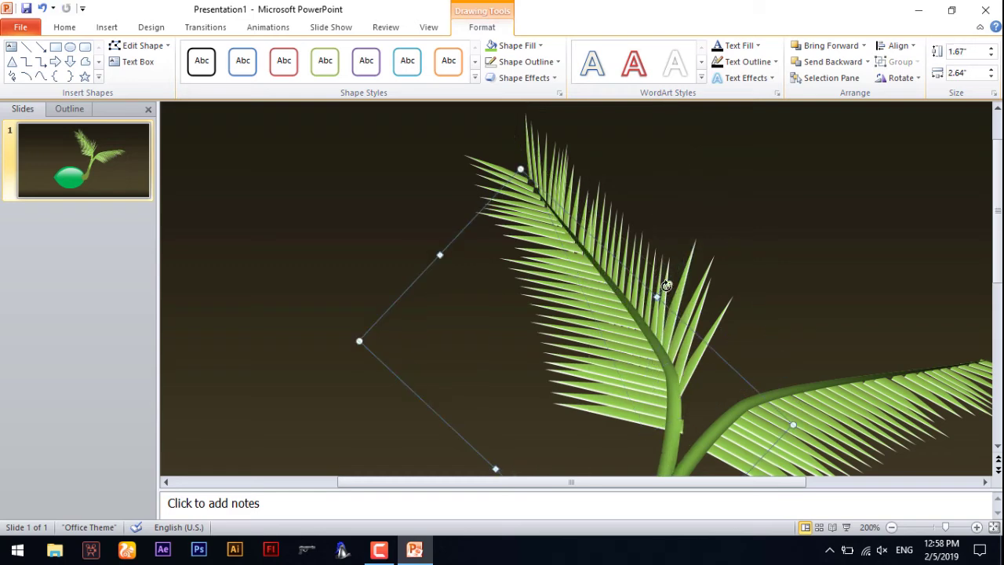
pyautogui.hotkey('ctrl', 'y')
pyautogui.hotkey('ctrl', 'y')
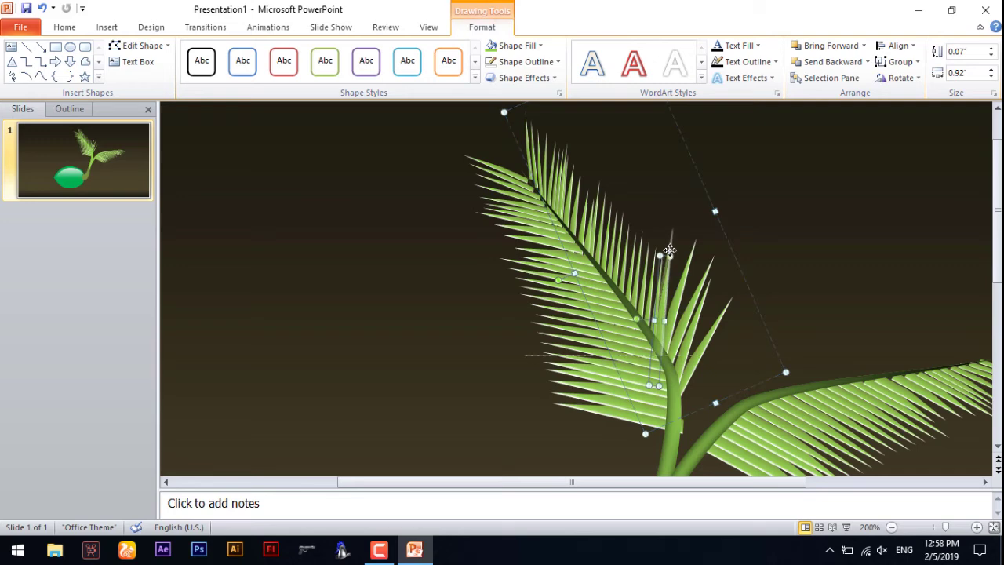
pyautogui.hotkey('ctrl', 'z')
pyautogui.hotkey('ctrl', 'z')
pyautogui.hotkey('ctrl', 'z')
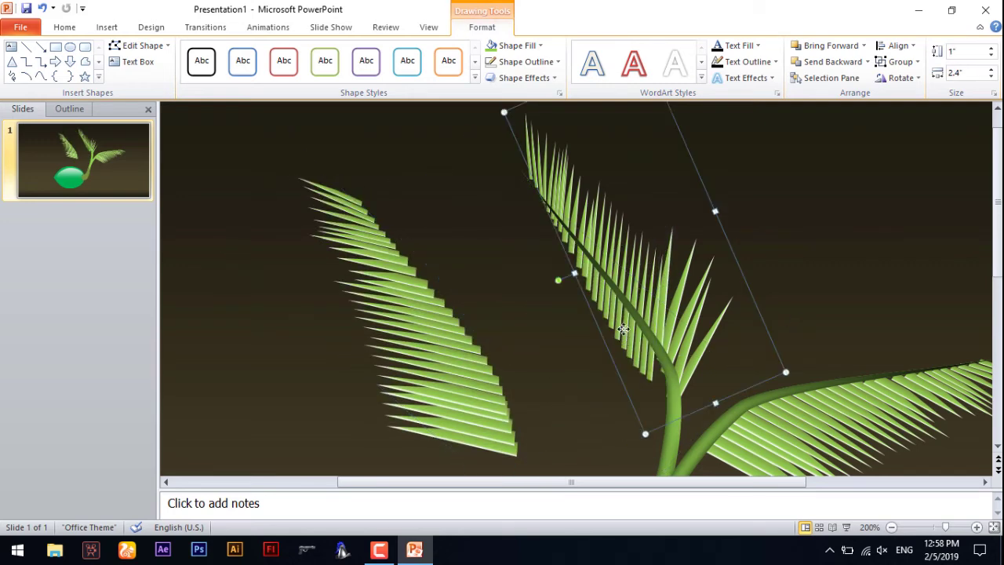
pyautogui.hotkey('ctrl', 'z')
# Rotate the right frond slightly and fan its thin inner leaflet upright and clockwise.
pyautogui.moveTo(561, 286); pyautogui.dragTo(566, 298)
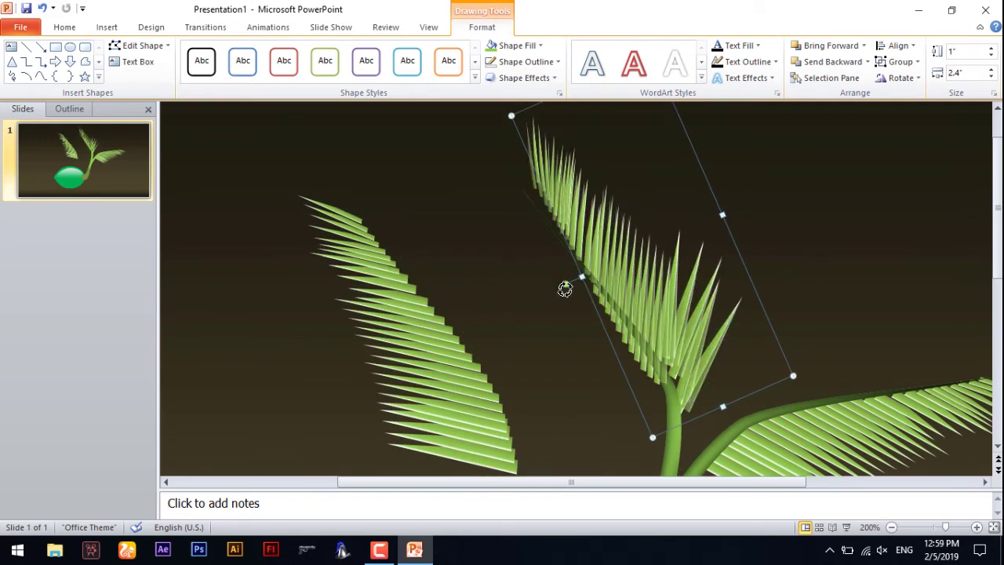
pyautogui.click(689, 321)
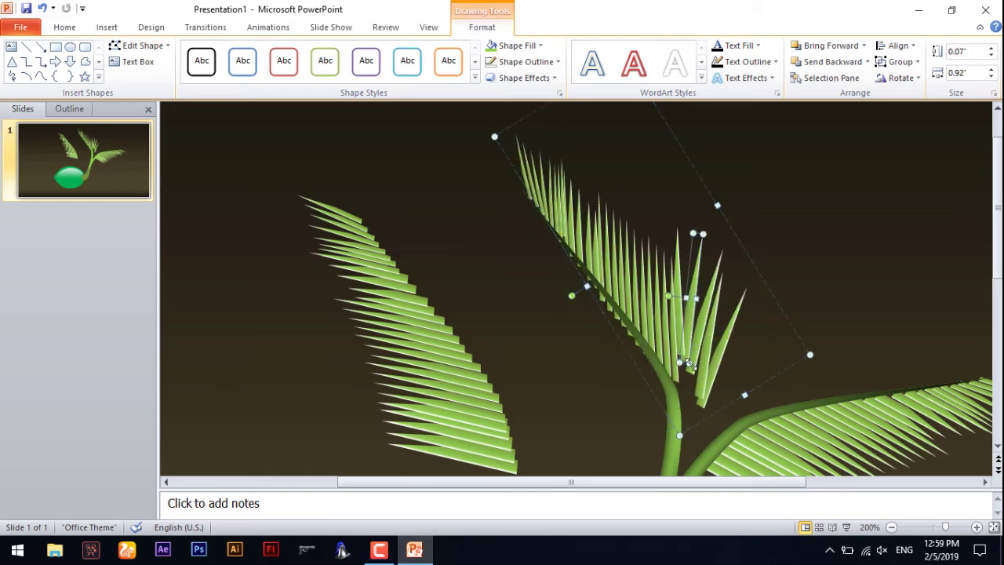
pyautogui.click(697, 395)
pyautogui.moveTo(691, 413); pyautogui.dragTo(701, 311)
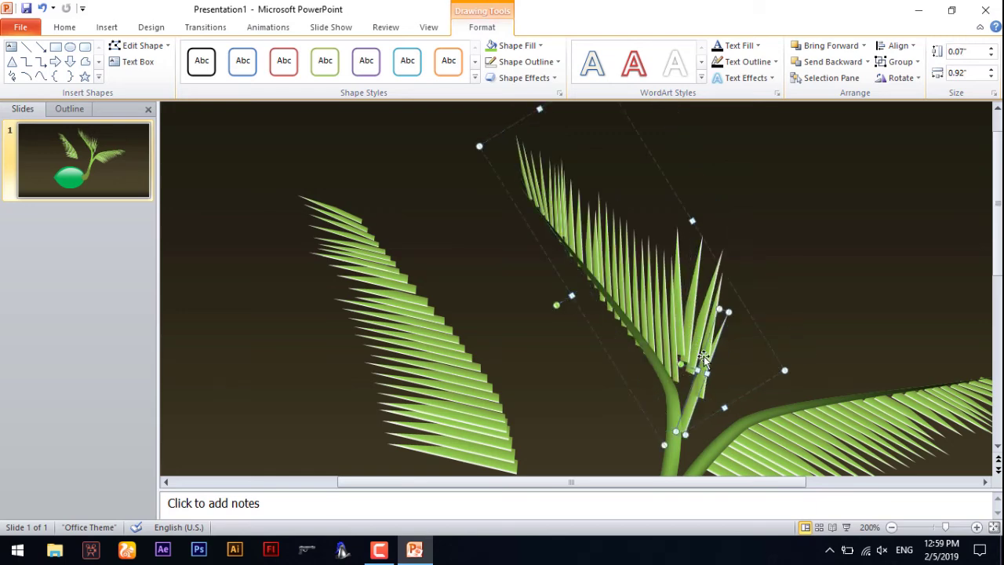
pyautogui.moveTo(701, 311)
pyautogui.mouseDown()
pyautogui.moveTo(708, 374)
pyautogui.moveTo(701, 359)
pyautogui.mouseUp()
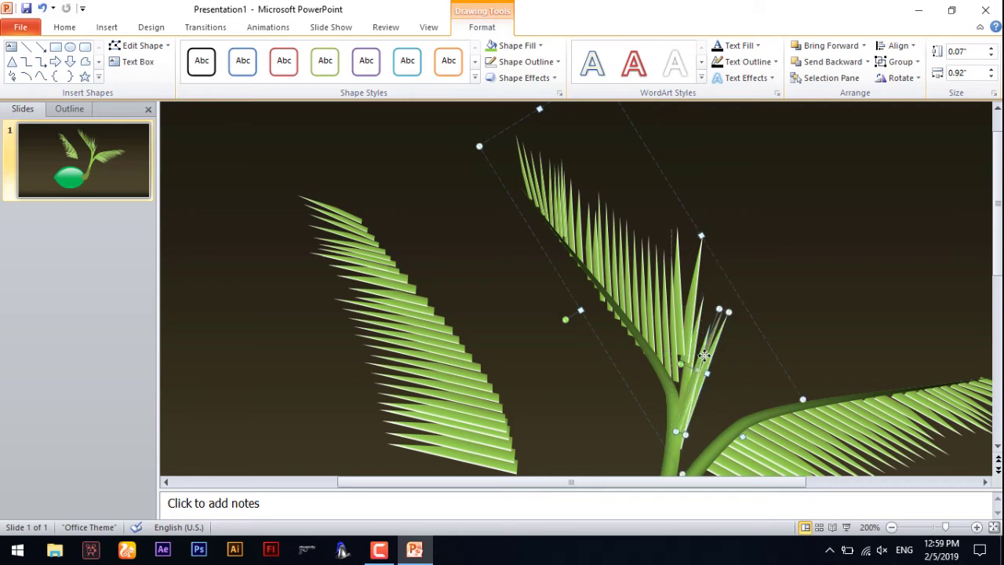
pyautogui.click(692, 302)
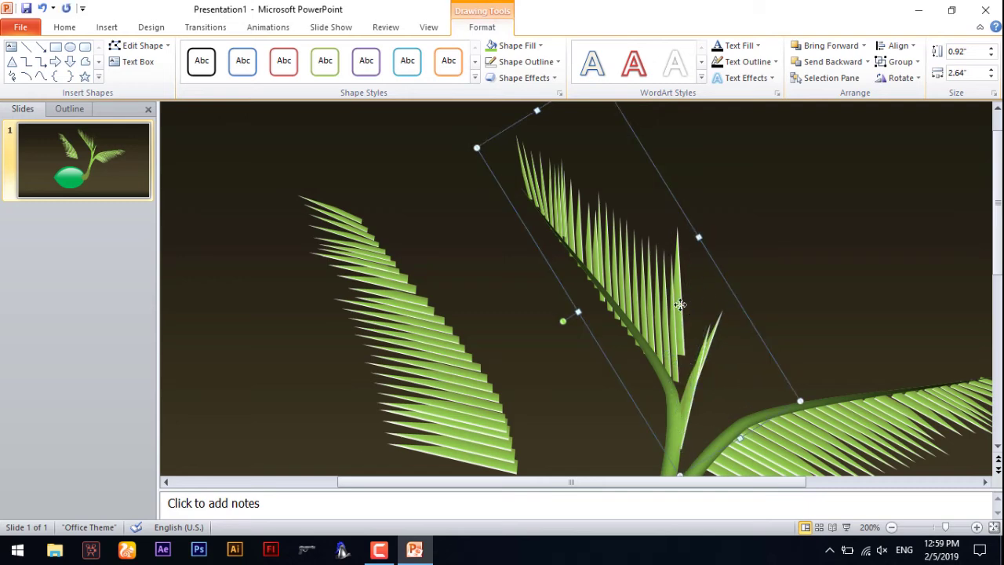
pyautogui.moveTo(683, 324); pyautogui.dragTo(683, 388)
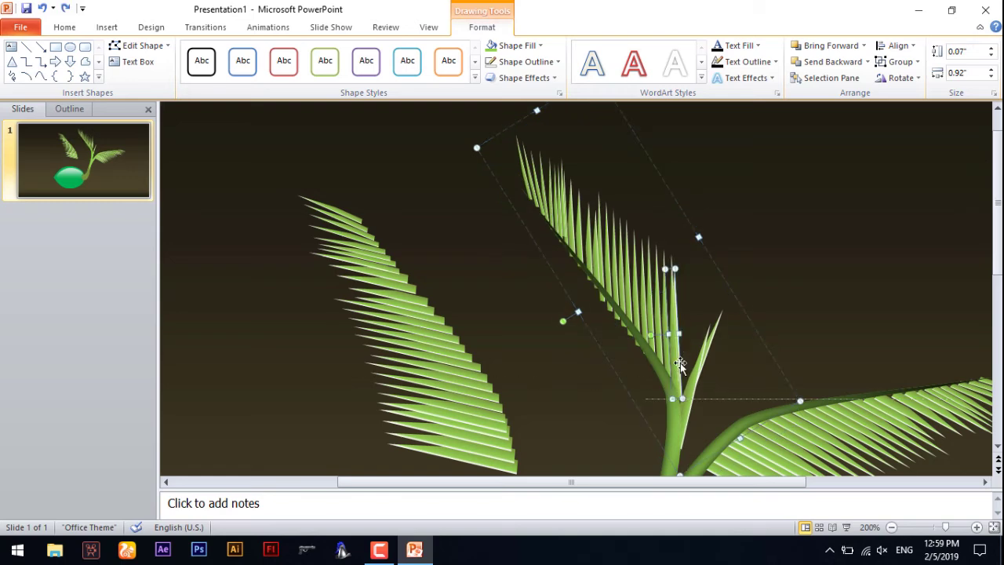
pyautogui.moveTo(663, 335)
pyautogui.mouseDown()
pyautogui.moveTo(668, 301)
pyautogui.moveTo(680, 312)
pyautogui.moveTo(697, 307)
pyautogui.moveTo(673, 306)
pyautogui.mouseUp()
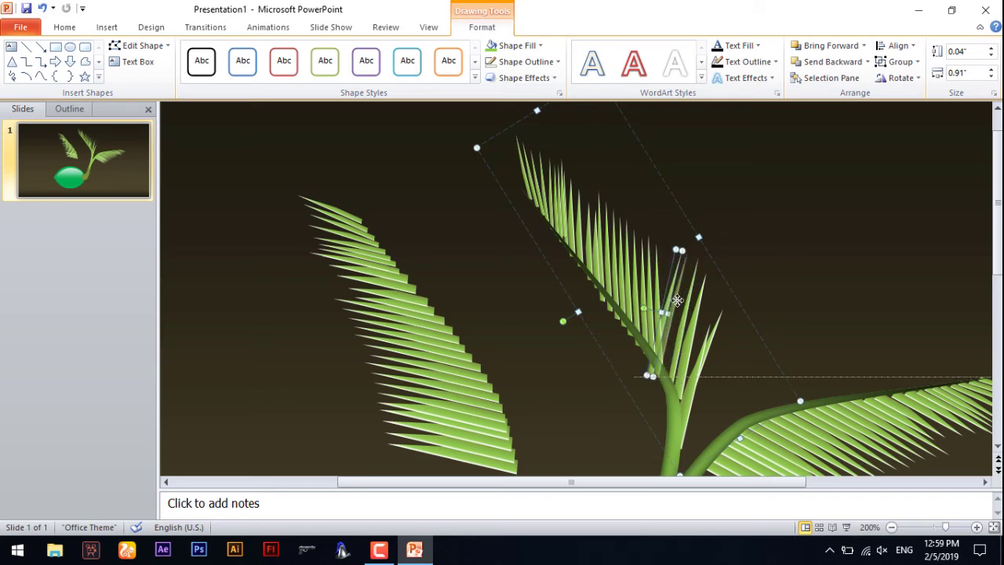
pyautogui.moveTo(671, 296); pyautogui.dragTo(659, 288)
# Move the large left frond right so it overlaps the middle frond.
pyautogui.click(446, 298)
pyautogui.moveTo(446, 298); pyautogui.dragTo(612, 299)
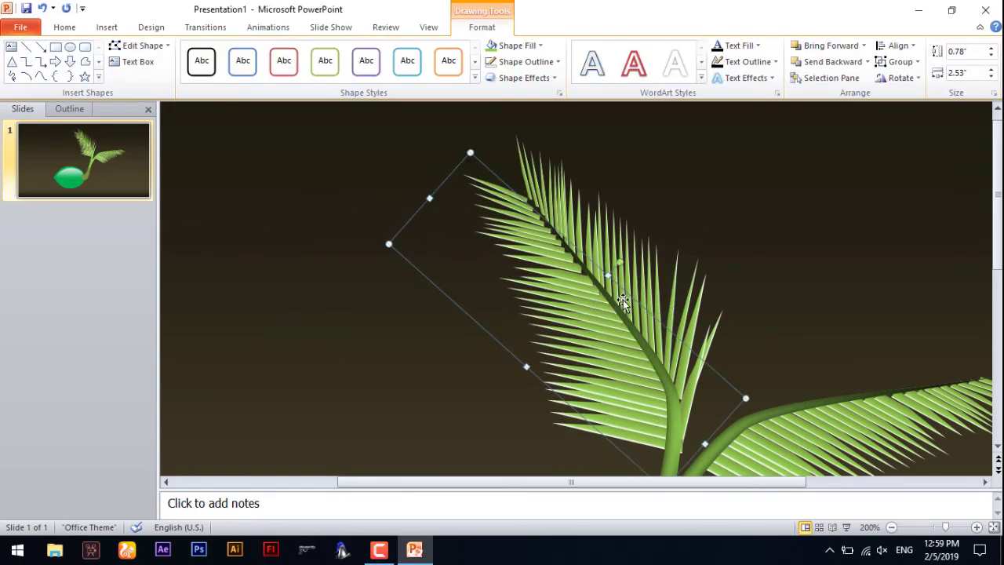
pyautogui.moveTo(622, 301)
pyautogui.mouseDown()
pyautogui.moveTo(595, 310)
pyautogui.moveTo(772, 244)
pyautogui.mouseUp()
pyautogui.click(651, 284)
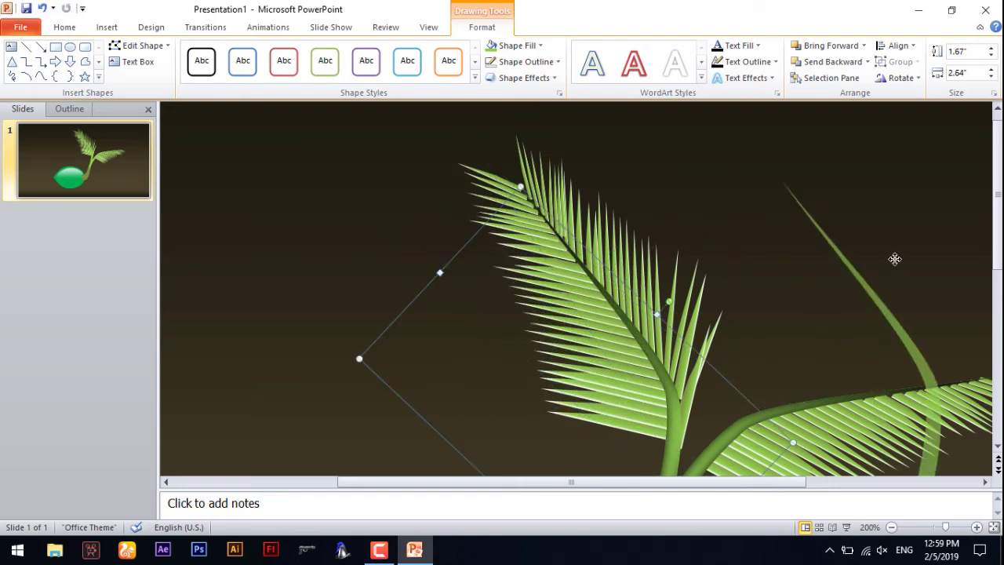
pyautogui.keyDown('ctrl'); pyautogui.scroll(-5, 773, 243); pyautogui.keyUp('ctrl')
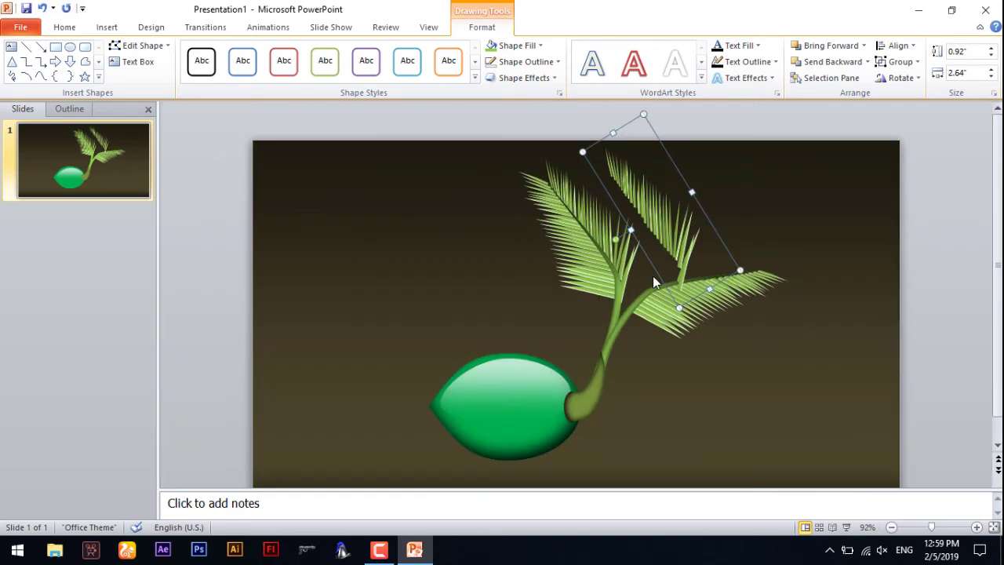
# Flip the extra frond horizontally, rotate it about 90° onto the upper leaf, and send it to back.
pyautogui.click(900, 78)
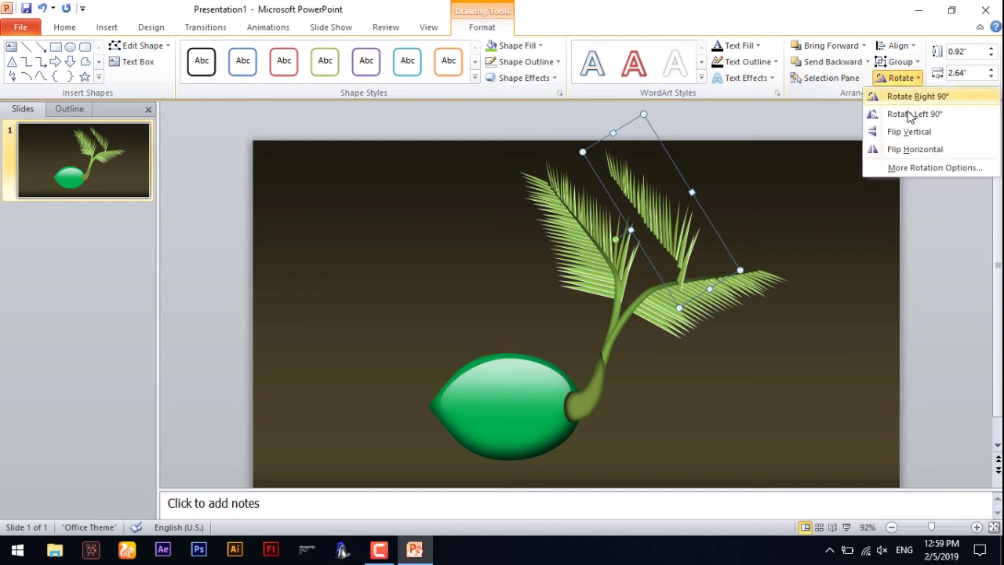
pyautogui.click(902, 148)
pyautogui.moveTo(709, 174); pyautogui.dragTo(696, 217)
pyautogui.moveTo(699, 253)
pyautogui.mouseDown()
pyautogui.moveTo(670, 271)
pyautogui.moveTo(742, 255)
pyautogui.mouseUp()
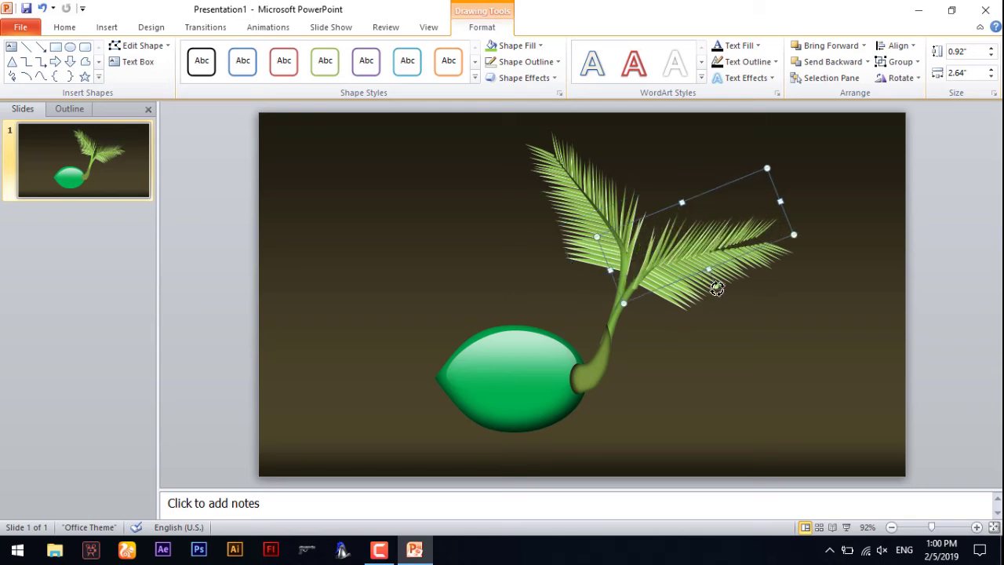
pyautogui.moveTo(717, 288); pyautogui.dragTo(725, 297)
pyautogui.rightClick(710, 249)
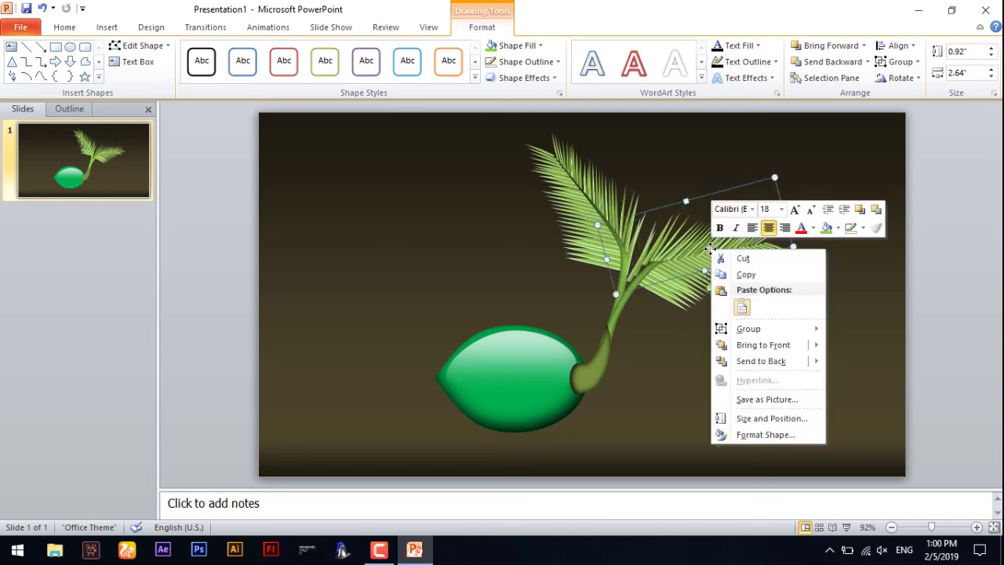
pyautogui.click(771, 369)
pyautogui.click(654, 258)
# Move the thin stem piece left into the fork between the fronds.
pyautogui.scroll(5, 654, 259)
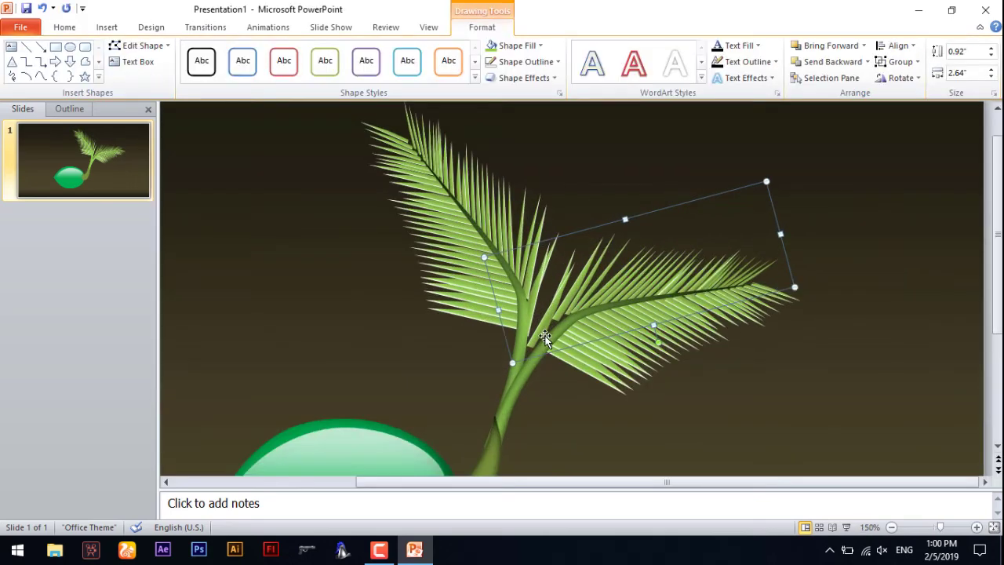
pyautogui.click(565, 311)
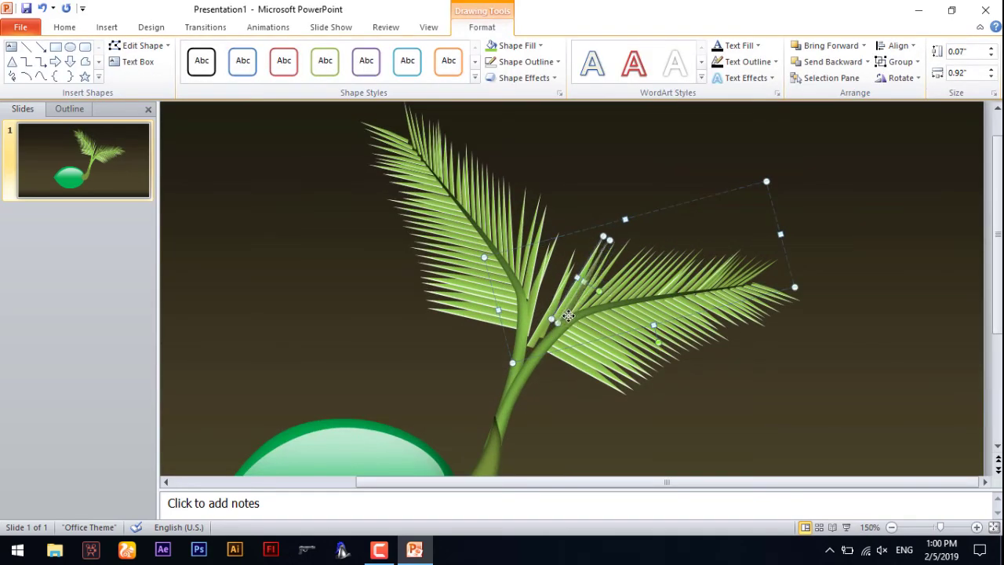
pyautogui.moveTo(579, 294); pyautogui.dragTo(553, 314)
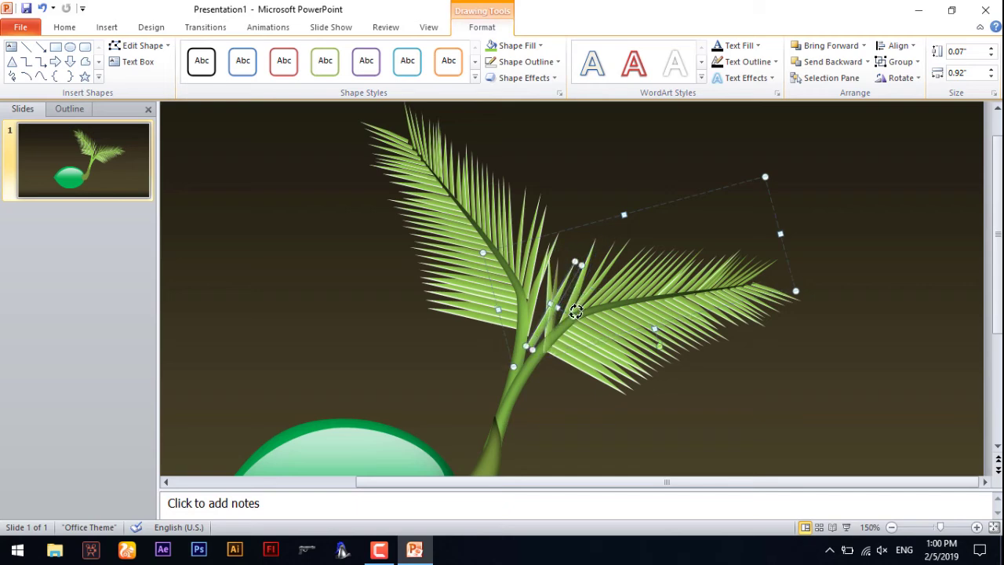
pyautogui.moveTo(575, 311); pyautogui.dragTo(561, 290)
pyautogui.click(834, 306)
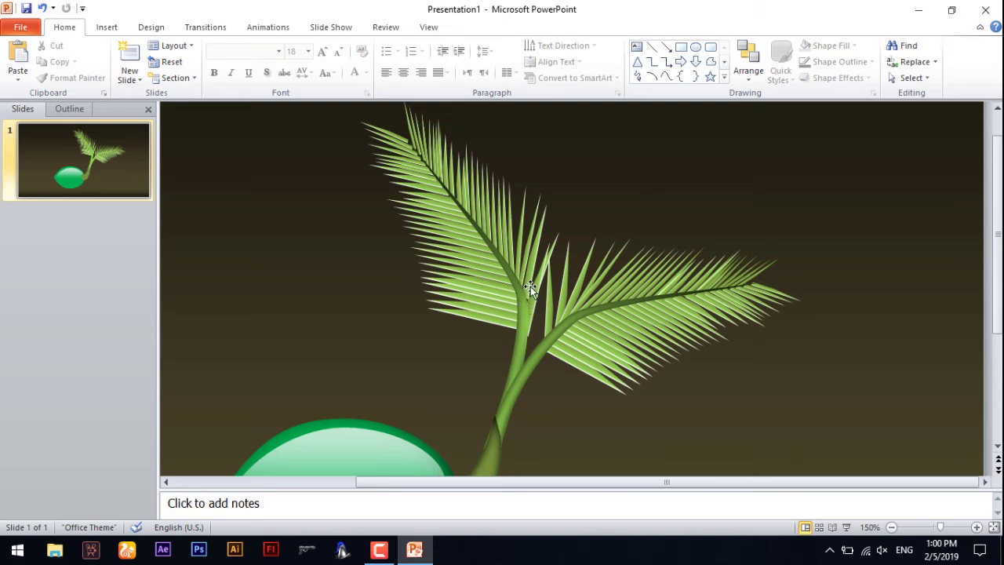
# Group every shape of the sprout, shrink the group slightly and reposition it.
pyautogui.keyDown('ctrl'); pyautogui.scroll(-3, 534, 288); pyautogui.keyUp('ctrl')
pyautogui.keyDown('ctrl'); pyautogui.scroll(-2, 518, 275); pyautogui.keyUp('ctrl')
pyautogui.moveTo(381, 150); pyautogui.dragTo(776, 456)
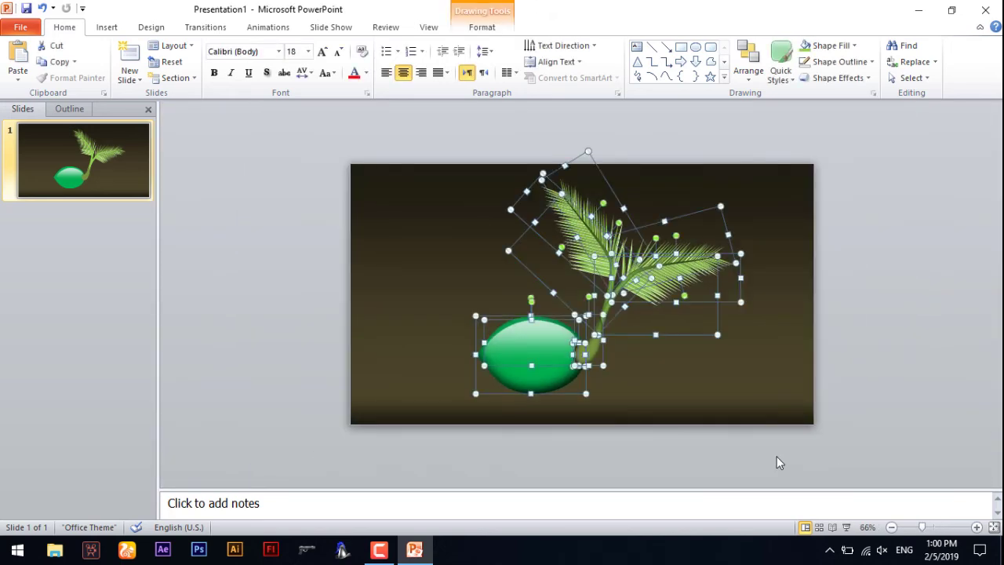
pyautogui.hotkey('ctrl', 'g')
pyautogui.click(717, 404)
pyautogui.click(651, 265)
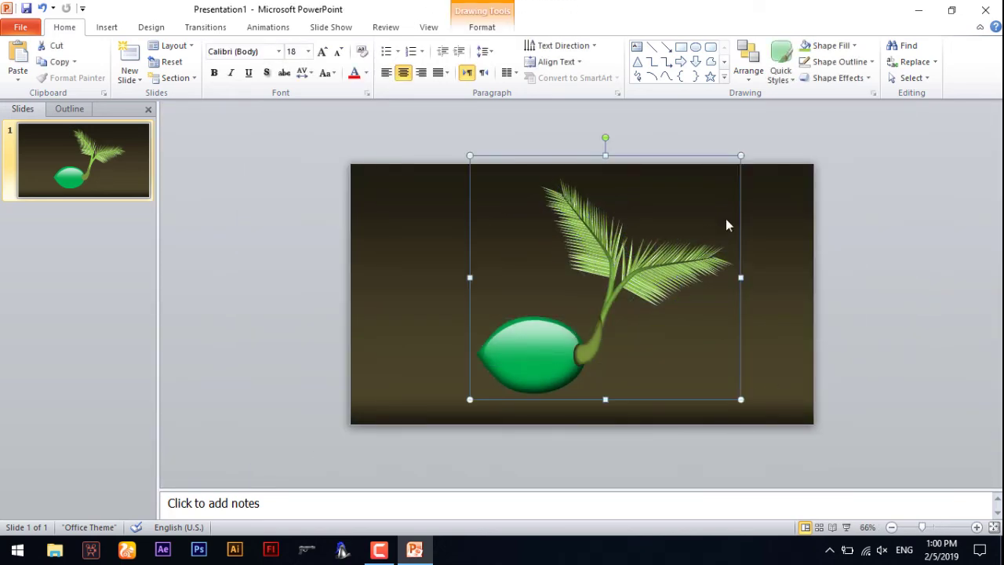
pyautogui.moveTo(741, 155); pyautogui.dragTo(725, 168)
pyautogui.moveTo(585, 345); pyautogui.dragTo(632, 287)
pyautogui.click(766, 294)
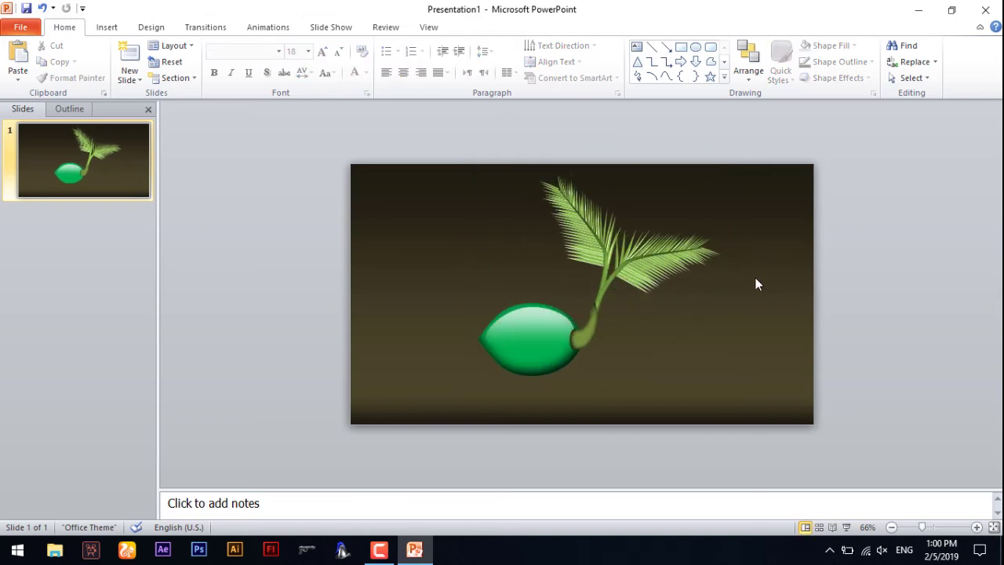
# Make the background gradient light blue at the top, with a blue stop moved from 88% to 55%.
pyautogui.rightClick(781, 293)
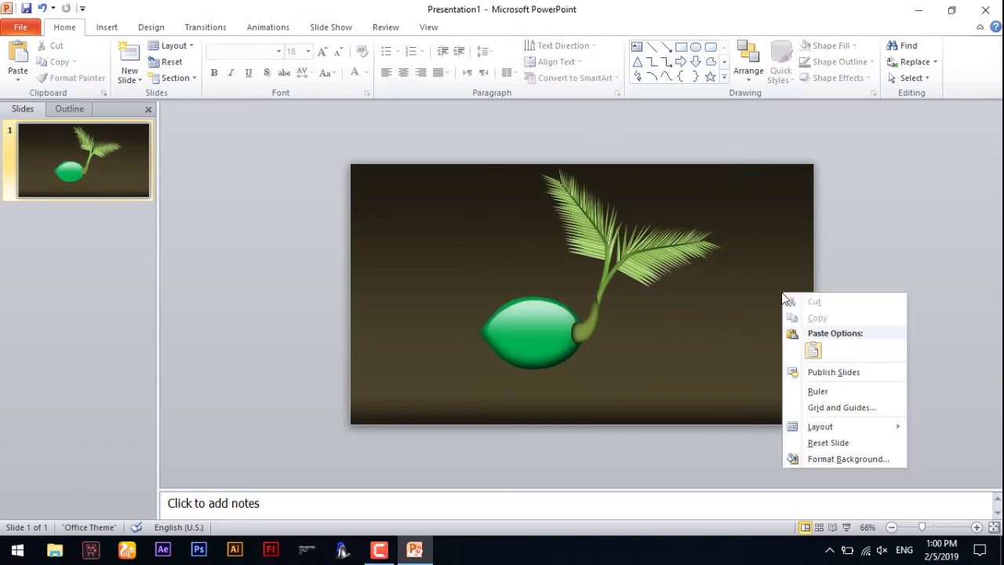
pyautogui.click(851, 459)
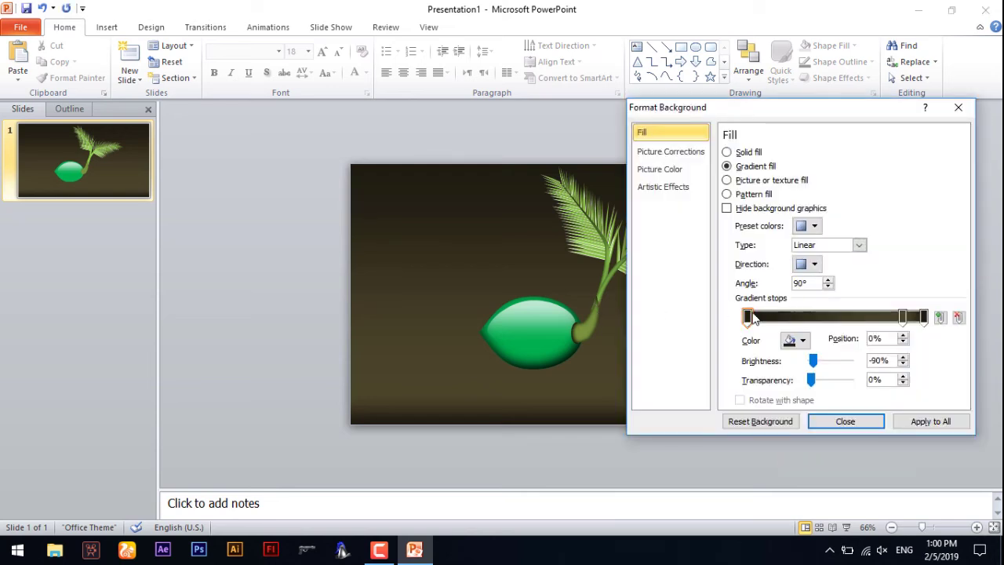
pyautogui.click(801, 341)
pyautogui.click(862, 449)
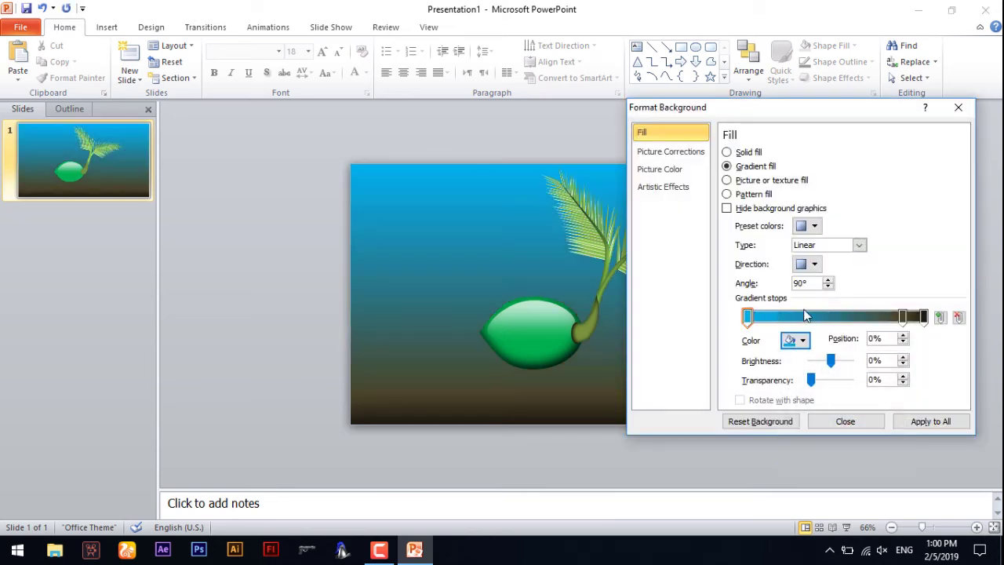
pyautogui.click(903, 316)
pyautogui.click(804, 345)
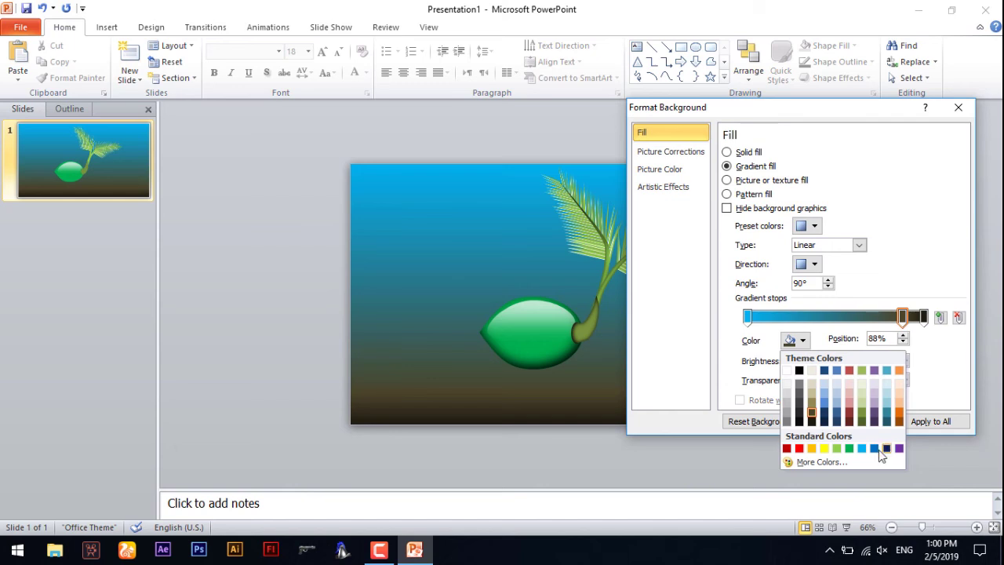
pyautogui.click(878, 444)
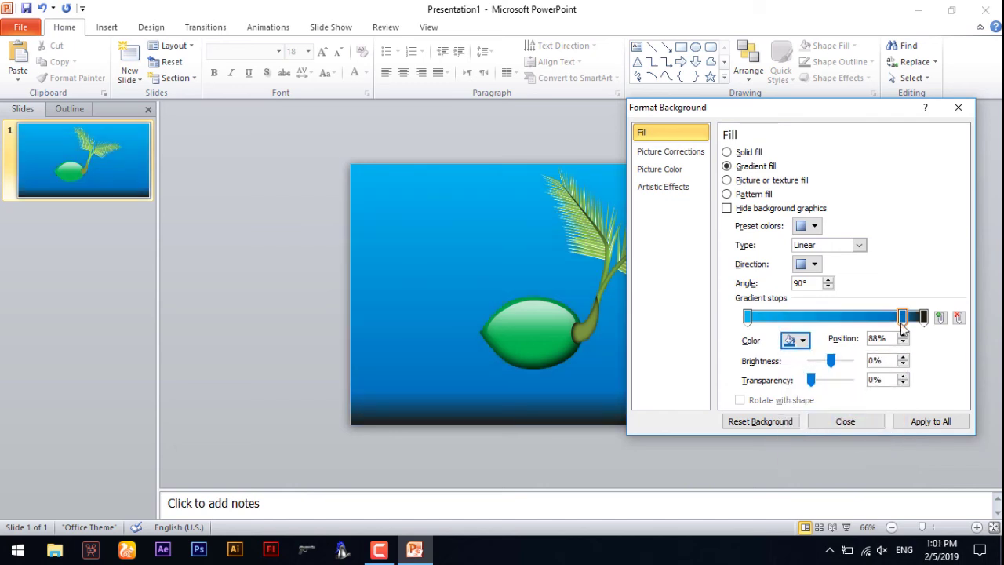
pyautogui.moveTo(902, 316); pyautogui.dragTo(844, 316)
# Add a dark olive green gradient stop at about 72%.
pyautogui.click(939, 317)
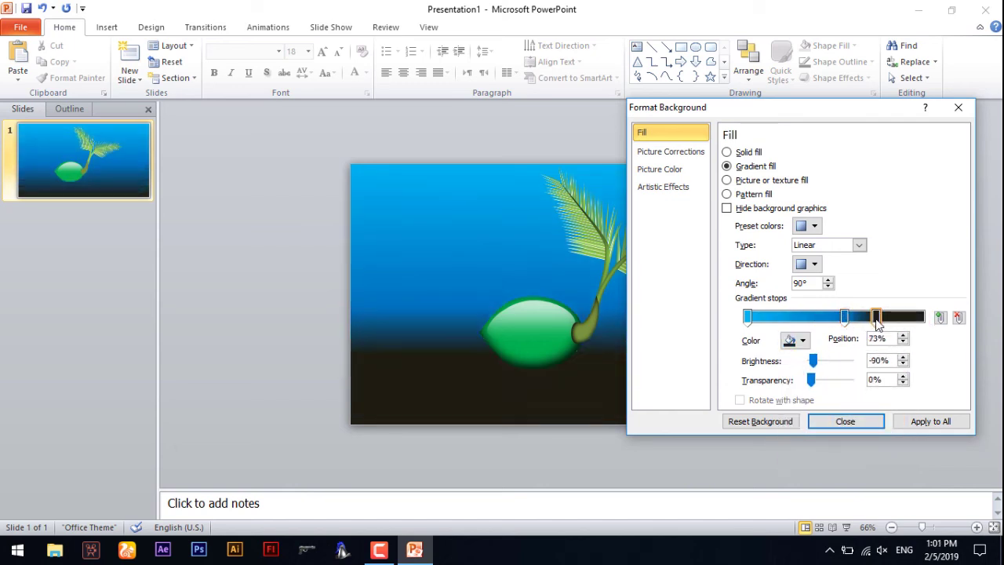
pyautogui.moveTo(874, 316); pyautogui.dragTo(922, 316)
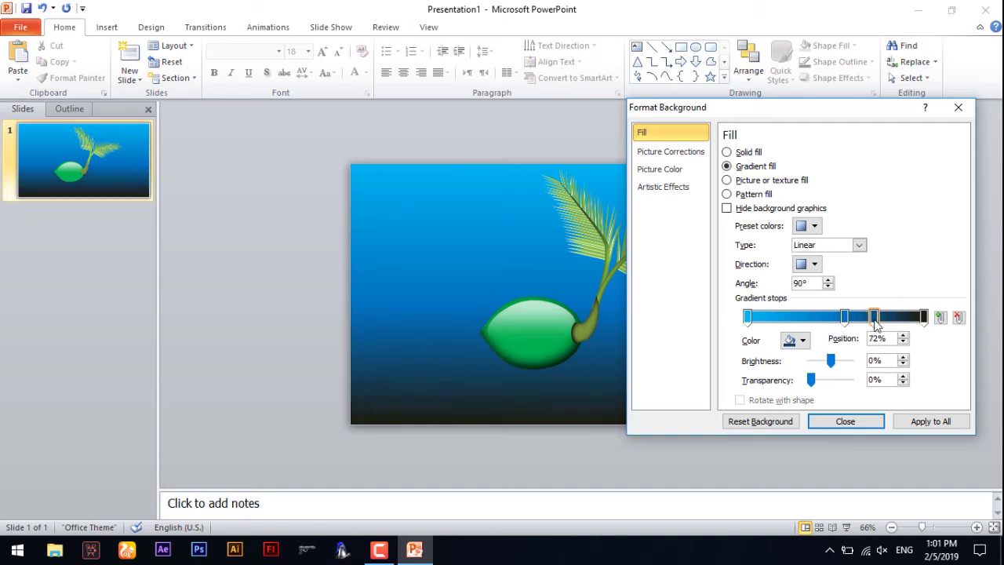
pyautogui.click(802, 340)
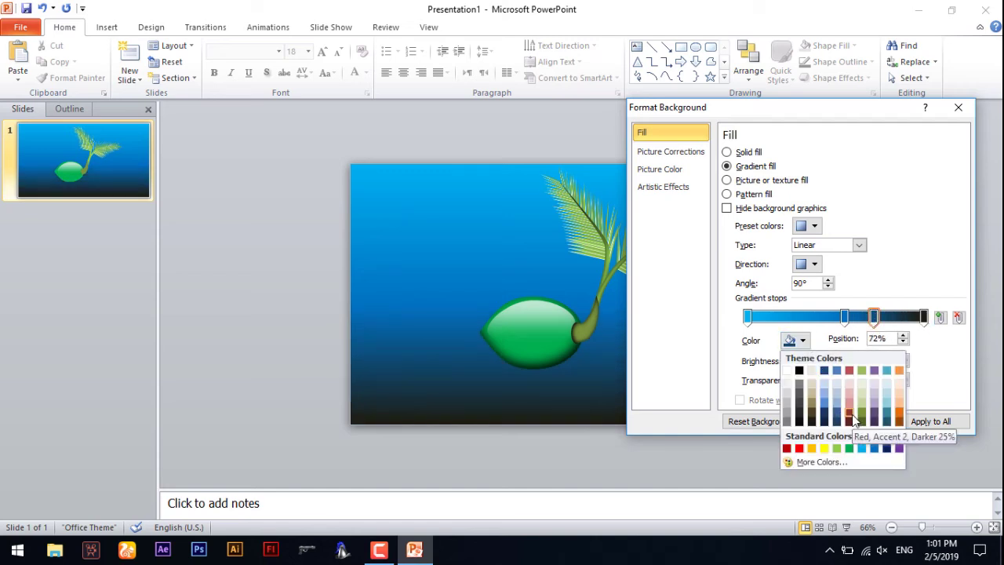
pyautogui.click(861, 420)
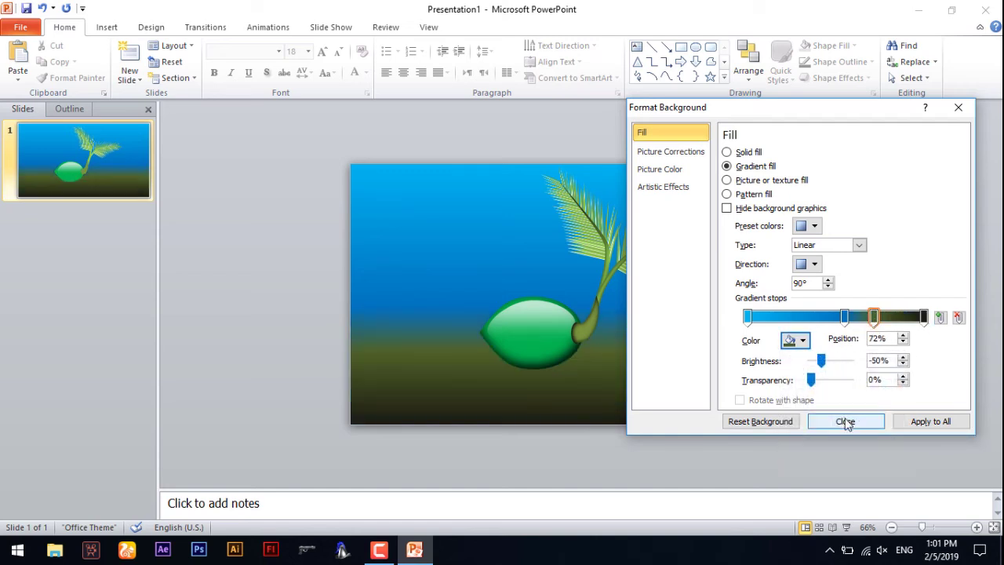
pyautogui.click(846, 421)
# Turn the middle gradient stop white as a horizon band and shift it lower.
pyautogui.click(545, 346)
pyautogui.rightClick(796, 358)
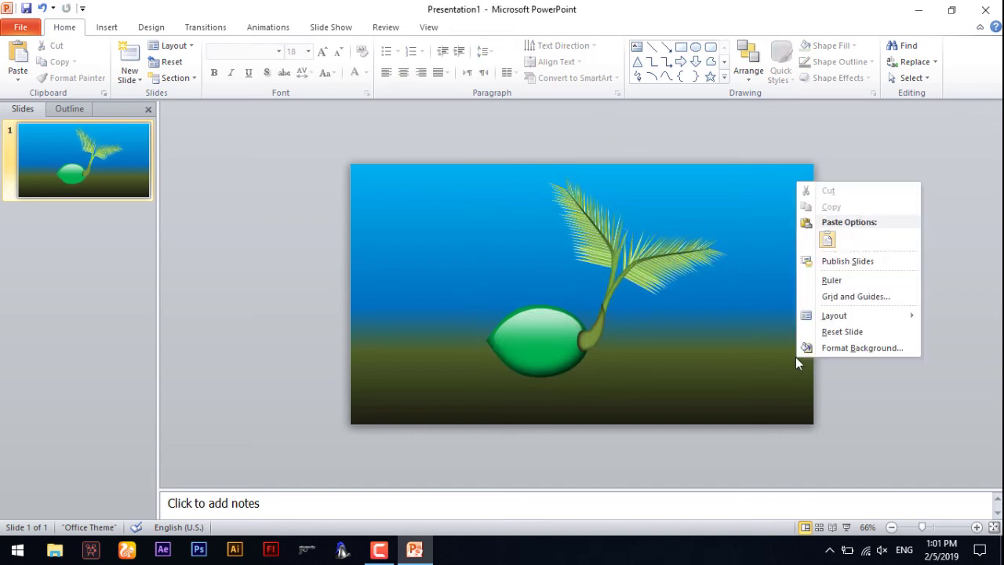
pyautogui.click(852, 348)
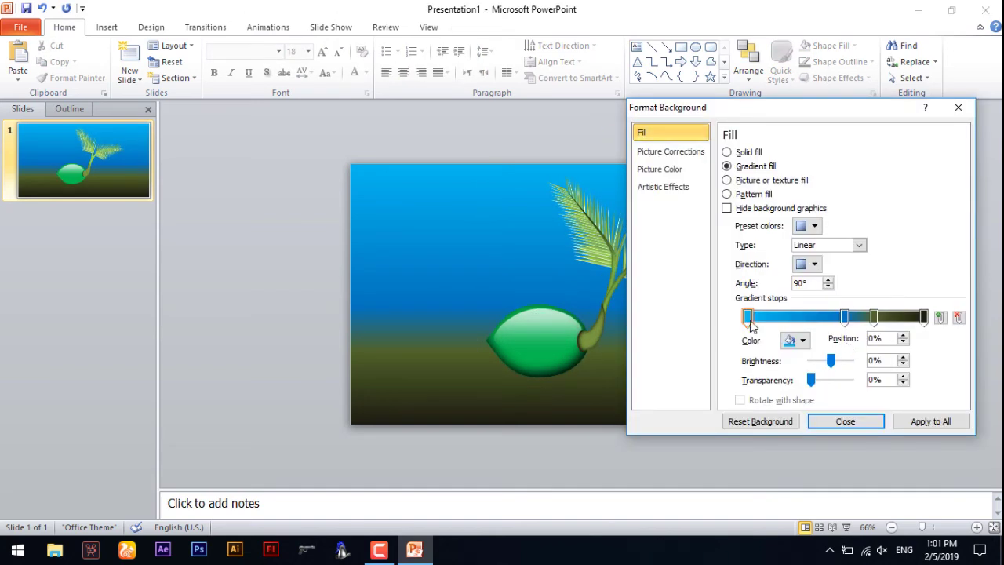
pyautogui.click(809, 345)
pyautogui.click(778, 366)
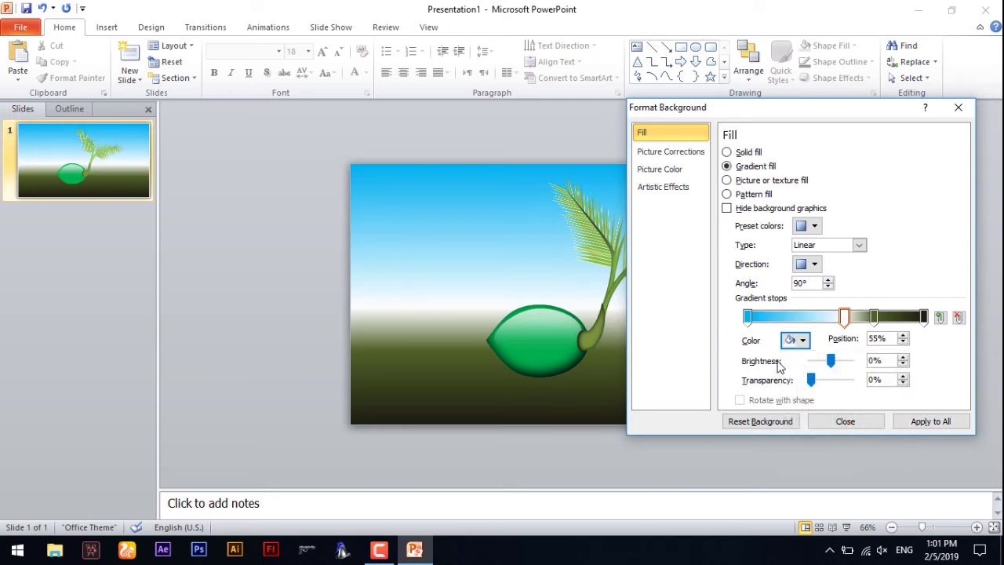
pyautogui.moveTo(848, 321)
pyautogui.mouseDown()
pyautogui.moveTo(888, 318)
pyautogui.moveTo(863, 321)
pyautogui.mouseUp()
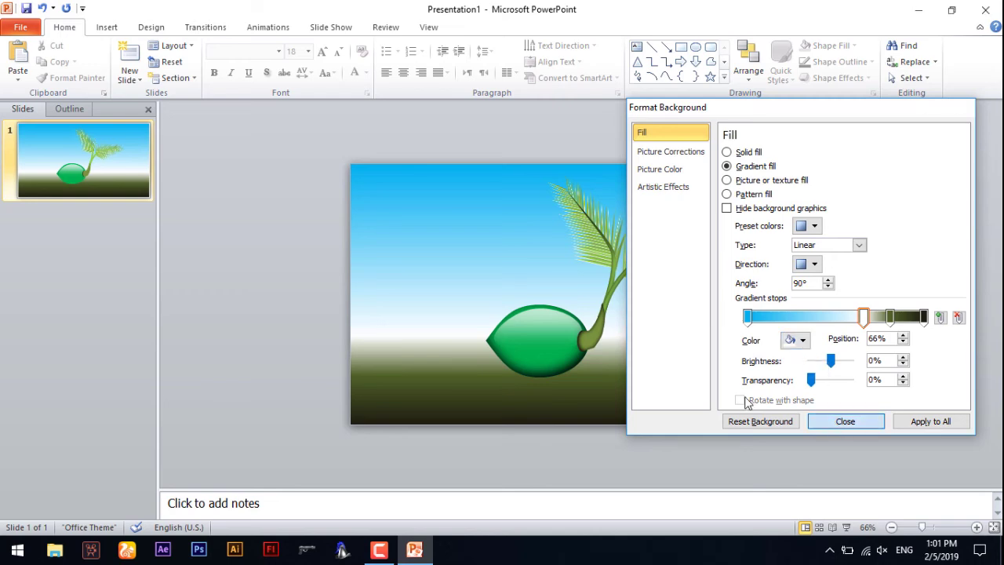
pyautogui.click(837, 424)
pyautogui.moveTo(574, 355); pyautogui.dragTo(579, 358)
pyautogui.click(632, 341)
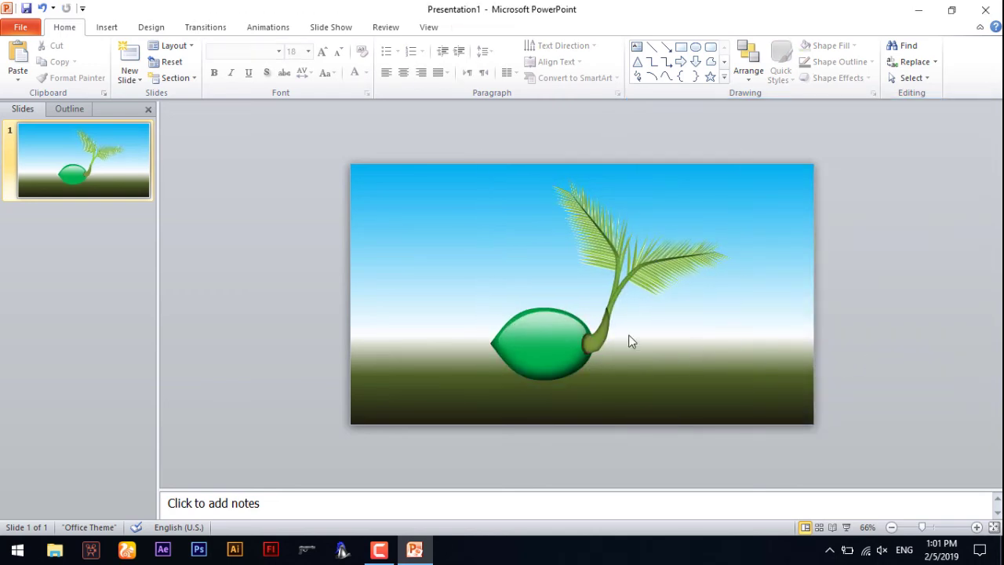
# Draw an oval beneath the green seed, filled black with 25 point soft edges.
pyautogui.click(109, 28)
pyautogui.click(202, 62)
pyautogui.click(244, 114)
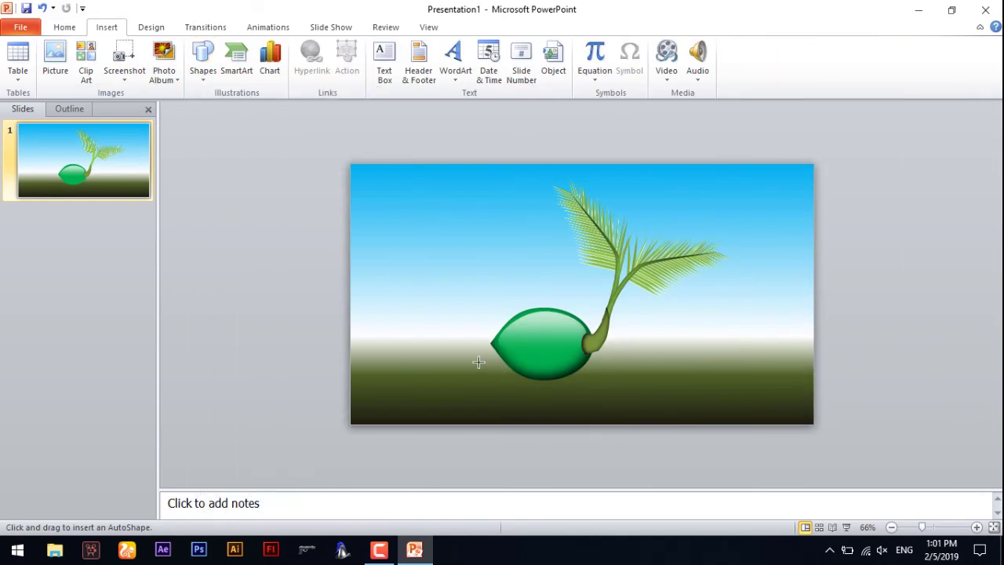
pyautogui.moveTo(469, 354); pyautogui.dragTo(639, 419)
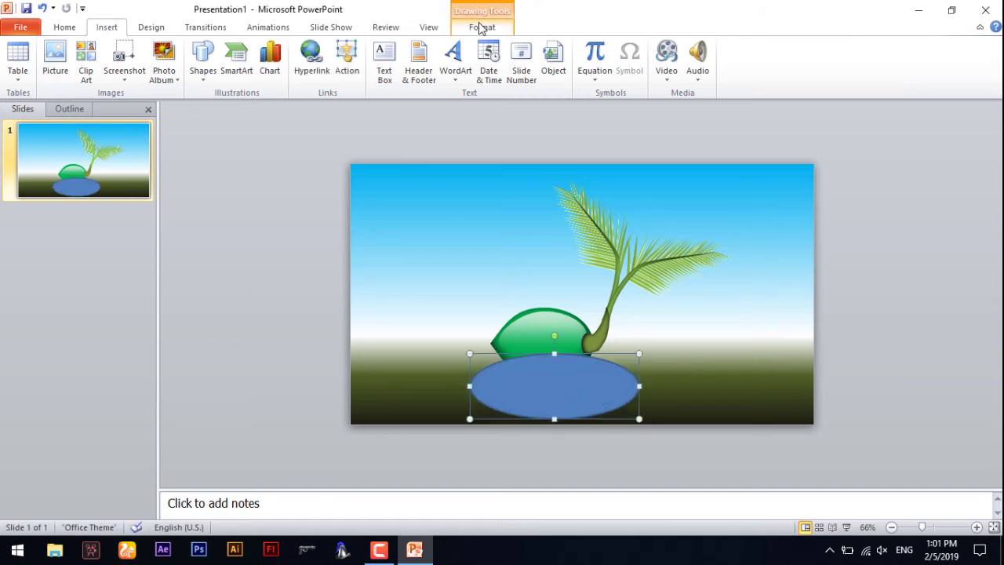
pyautogui.click(481, 27)
pyautogui.click(510, 61)
pyautogui.click(502, 75)
pyautogui.click(541, 77)
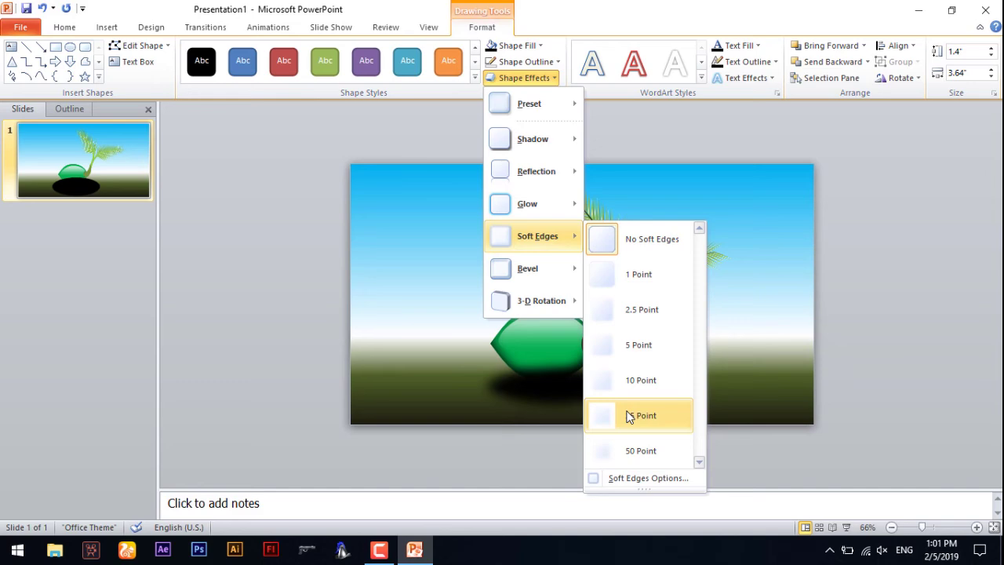
pyautogui.click(630, 417)
# Send the shadow oval behind the seed and nudge the seedling slightly left and down.
pyautogui.rightClick(567, 344)
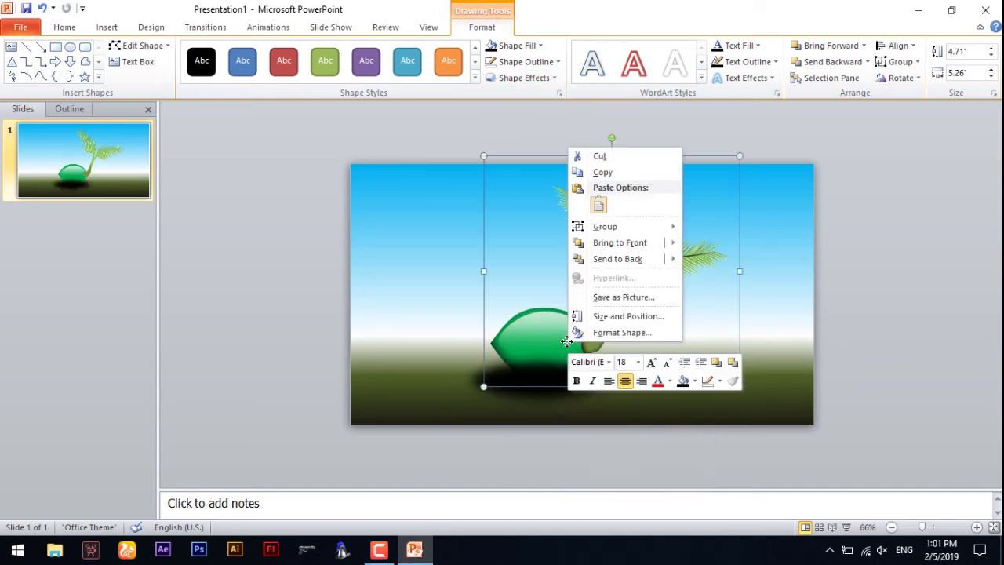
pyautogui.click(603, 258)
pyautogui.click(862, 331)
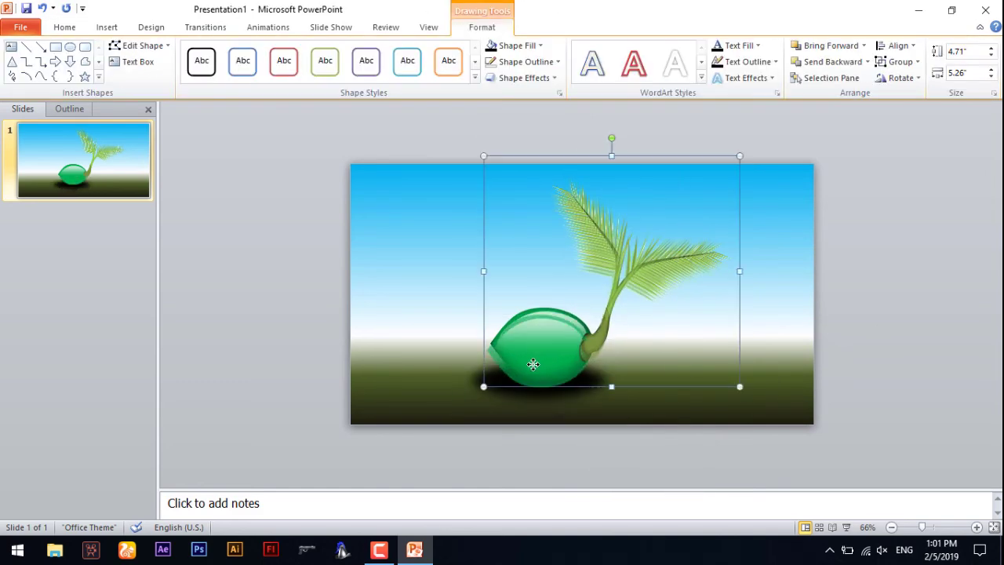
pyautogui.moveTo(517, 361); pyautogui.dragTo(513, 369)
pyautogui.click(850, 369)
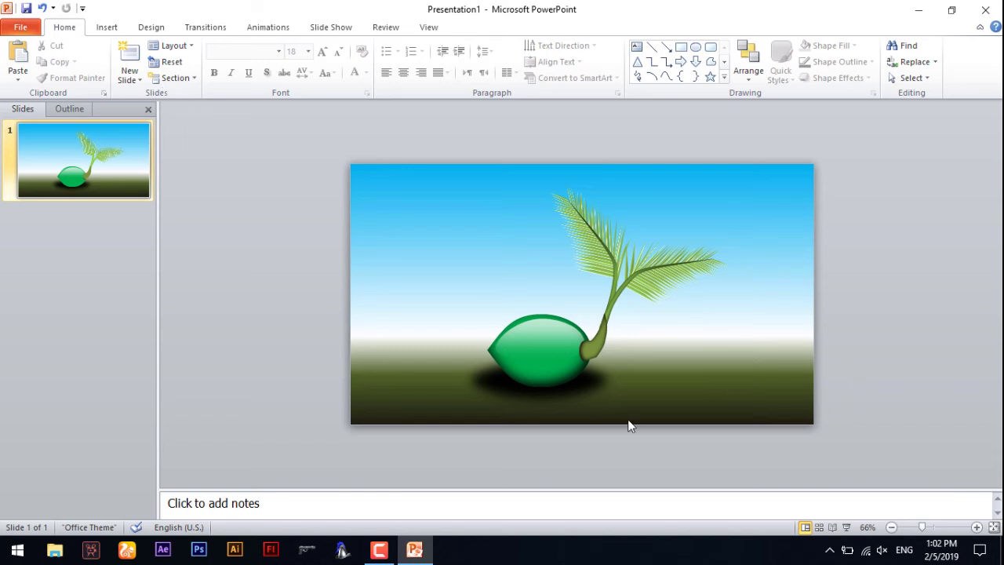
pyautogui.moveTo(296, 156); pyautogui.dragTo(773, 497)
pyautogui.click(745, 381)
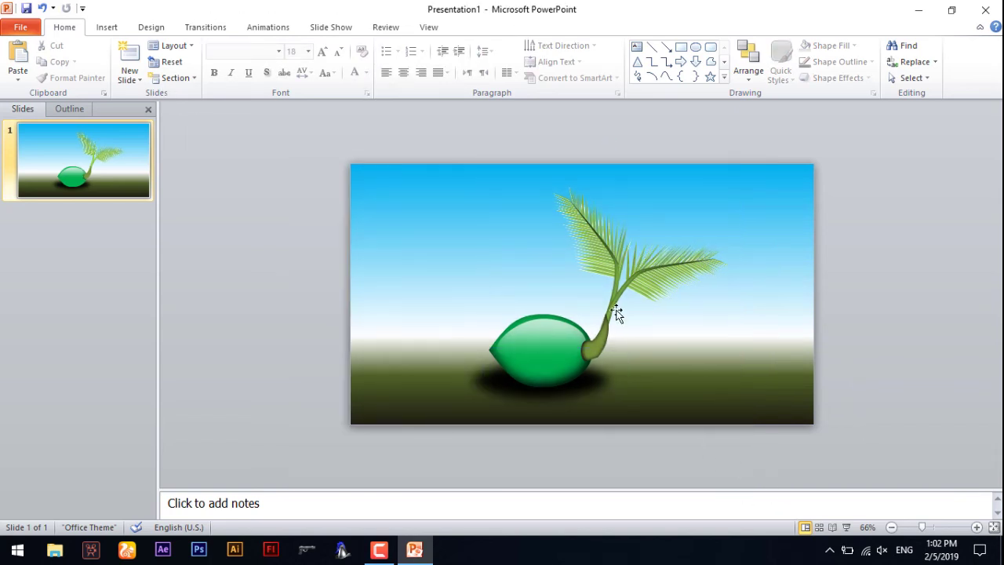
pyautogui.click(106, 27)
pyautogui.click(203, 78)
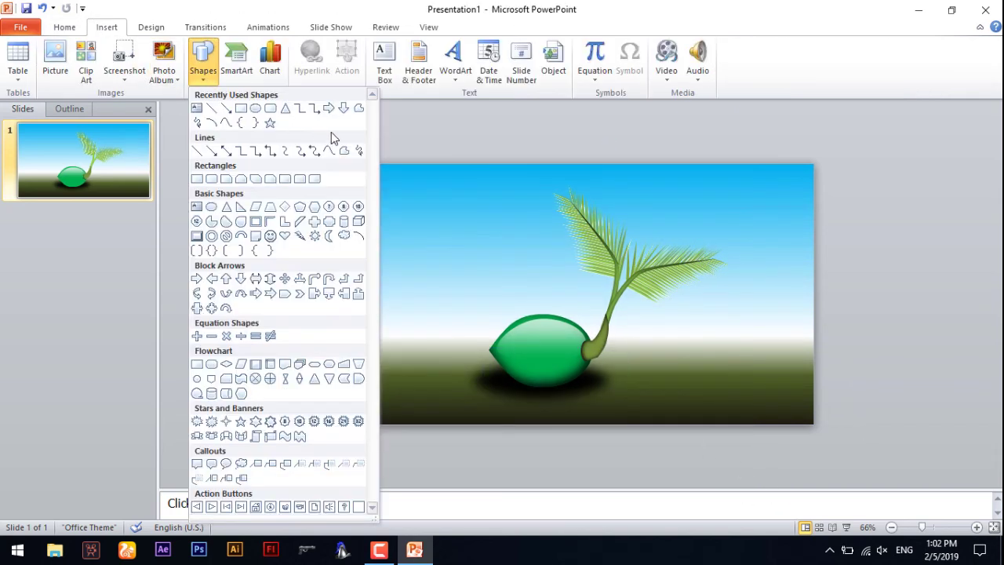
# Add a bent pipe root at the stem's base, filled light green with an inner shadow.
pyautogui.click(344, 152)
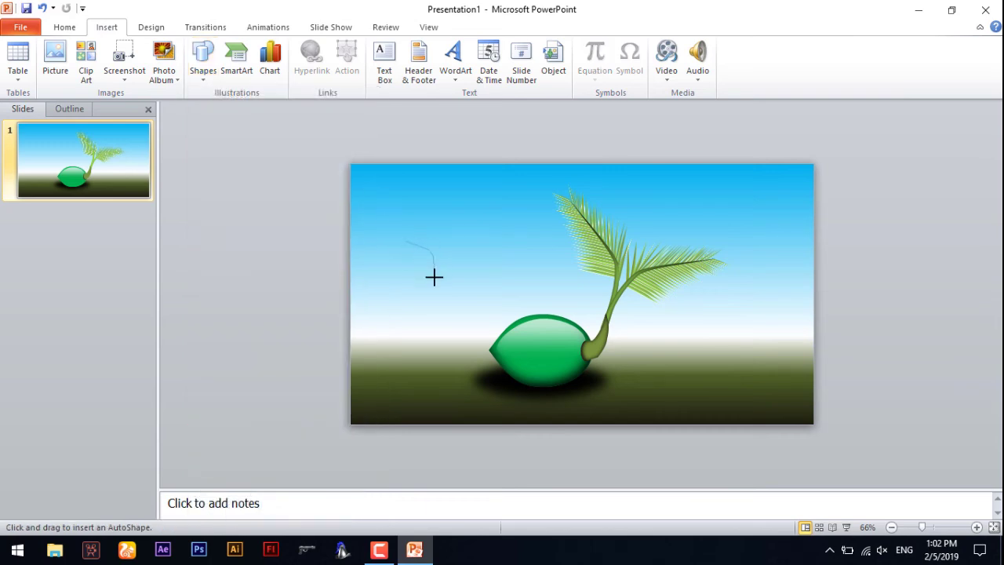
pyautogui.click(406, 236)
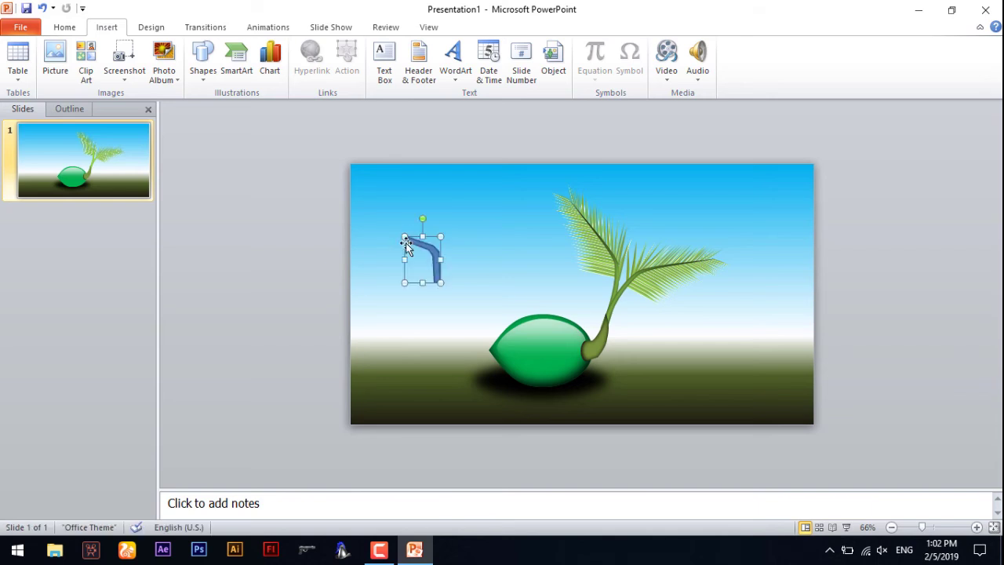
pyautogui.moveTo(420, 258); pyautogui.dragTo(607, 375)
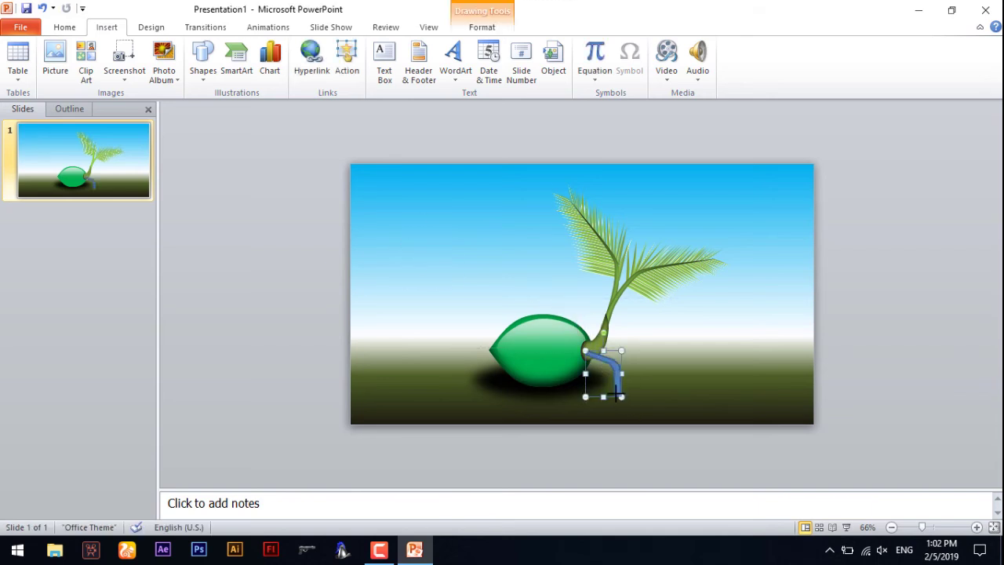
pyautogui.click(481, 26)
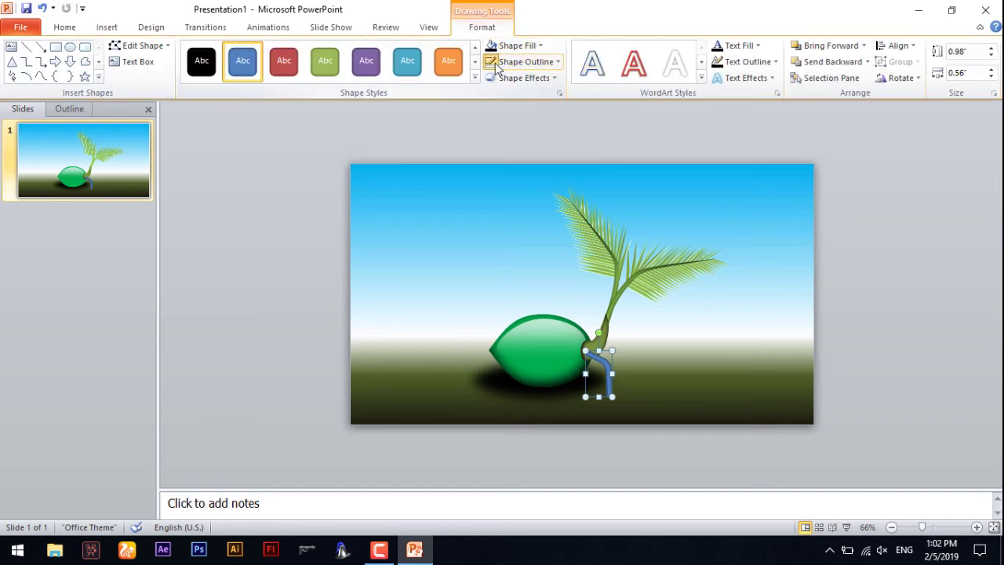
pyautogui.click(517, 45)
pyautogui.click(540, 153)
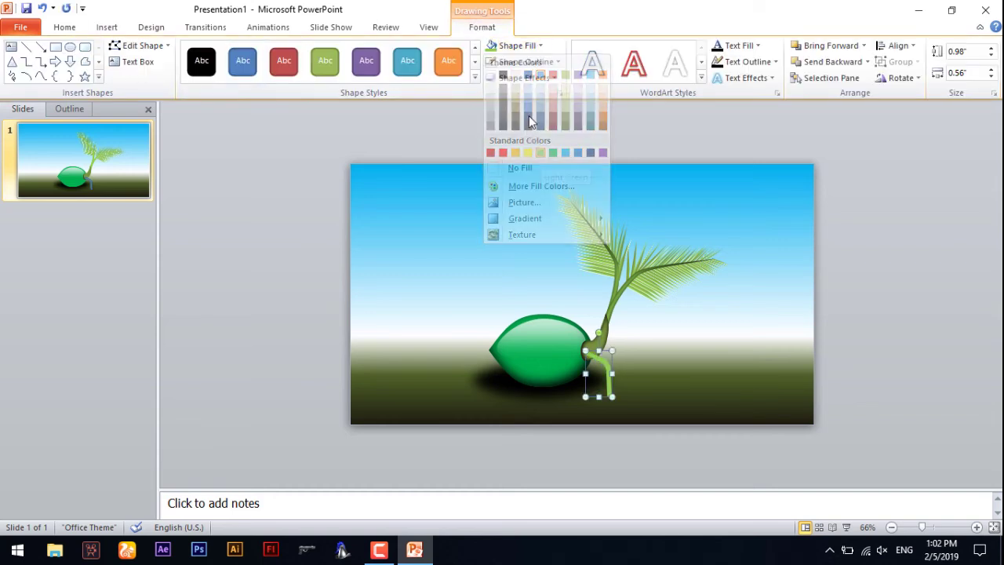
pyautogui.click(524, 78)
pyautogui.click(646, 400)
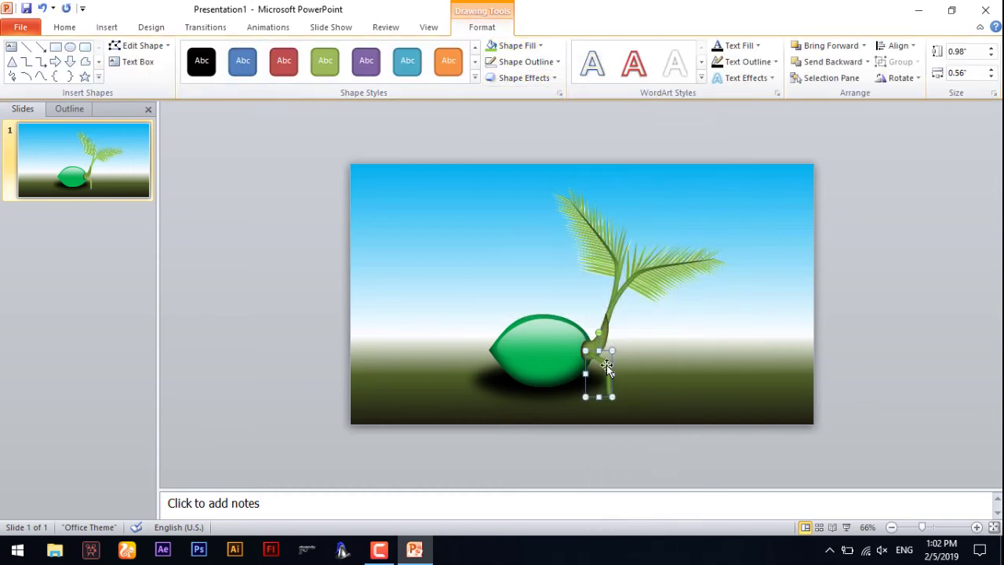
pyautogui.moveTo(610, 362); pyautogui.dragTo(605, 376)
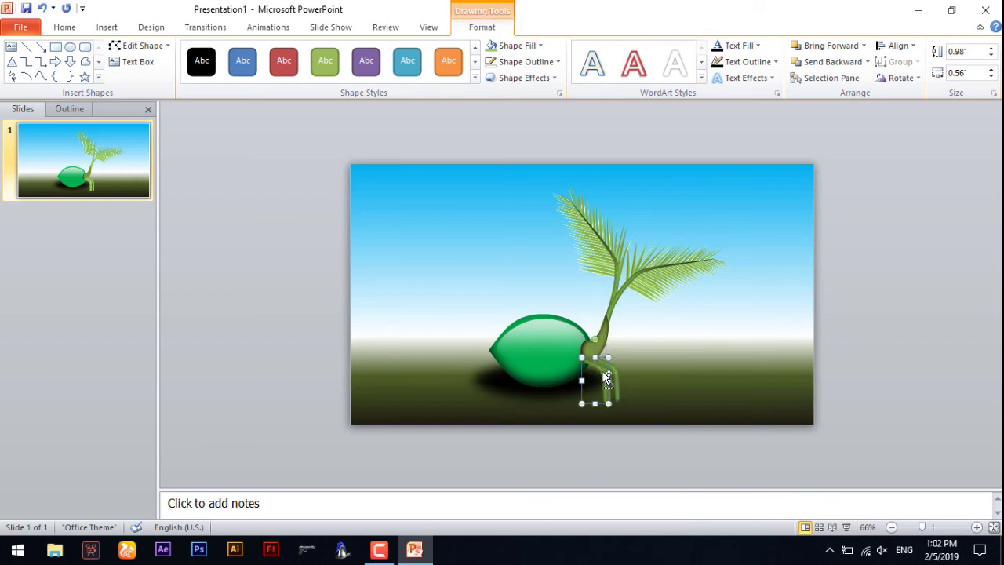
# Group the root pieces, shrink them to 0.69 × 0.56 in, and add a copy nudged left and up.
pyautogui.moveTo(662, 432); pyautogui.dragTo(575, 339)
pyautogui.hotkey('ctrl', 'g')
pyautogui.moveTo(629, 408); pyautogui.dragTo(614, 392)
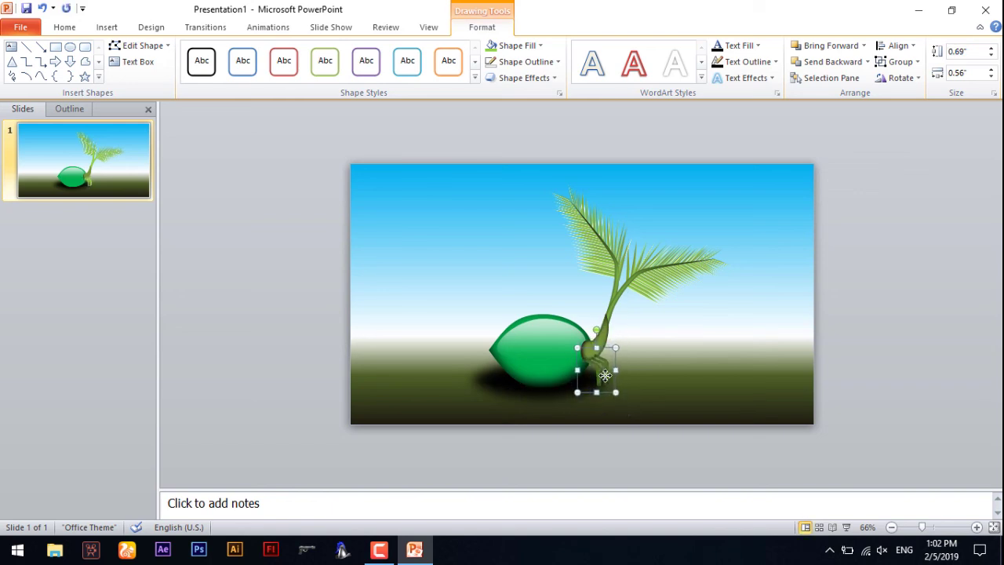
pyautogui.rightClick(605, 377)
pyautogui.click(634, 329)
pyautogui.click(600, 370)
pyautogui.press('Tab')
pyautogui.hotkey('ctrl', 'v')
pyautogui.moveTo(594, 363); pyautogui.dragTo(585, 361)
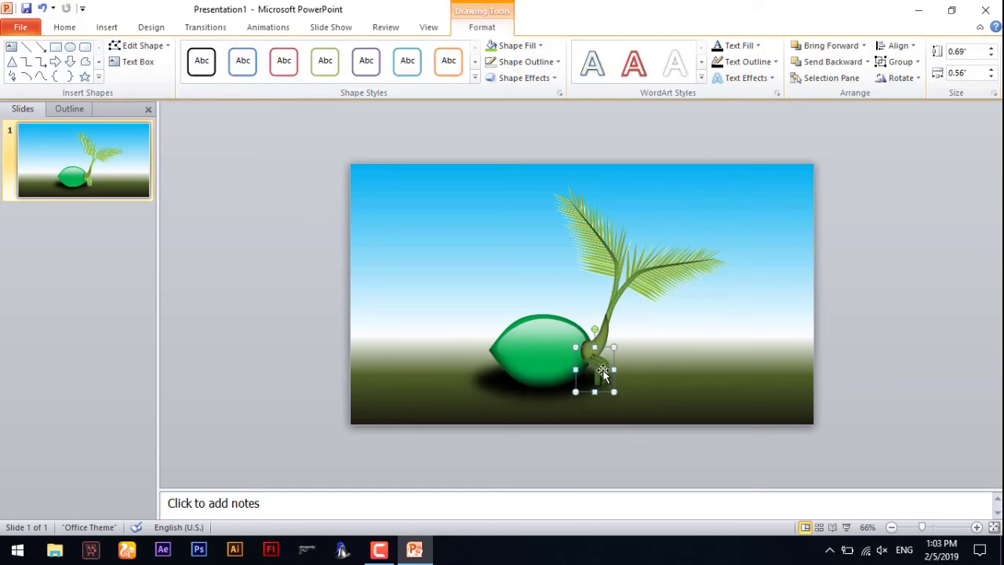
pyautogui.press('Up')
# Fill the roots with a yellow standard colour.
pyautogui.click(547, 79)
pyautogui.moveTo(532, 139)
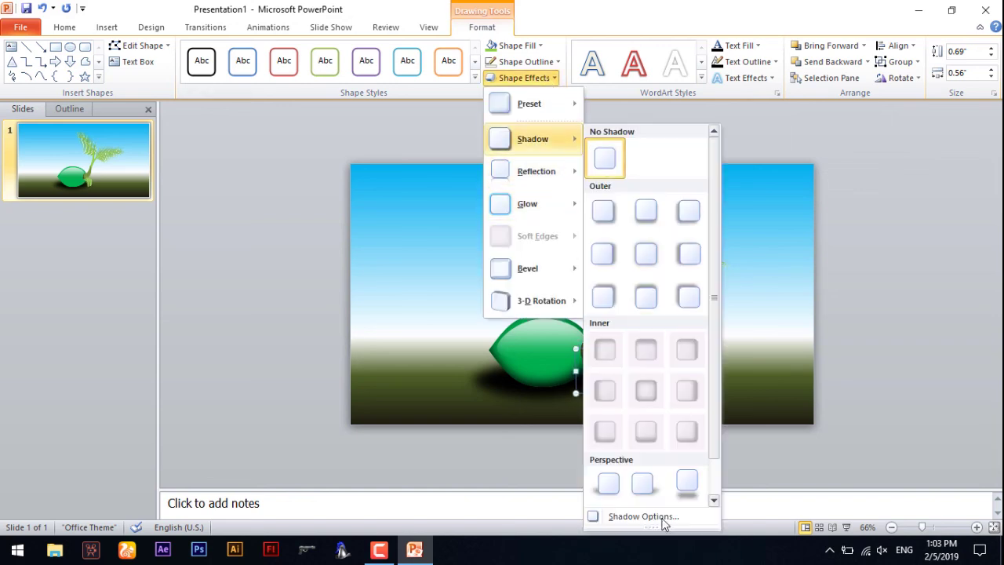
pyautogui.click(788, 433)
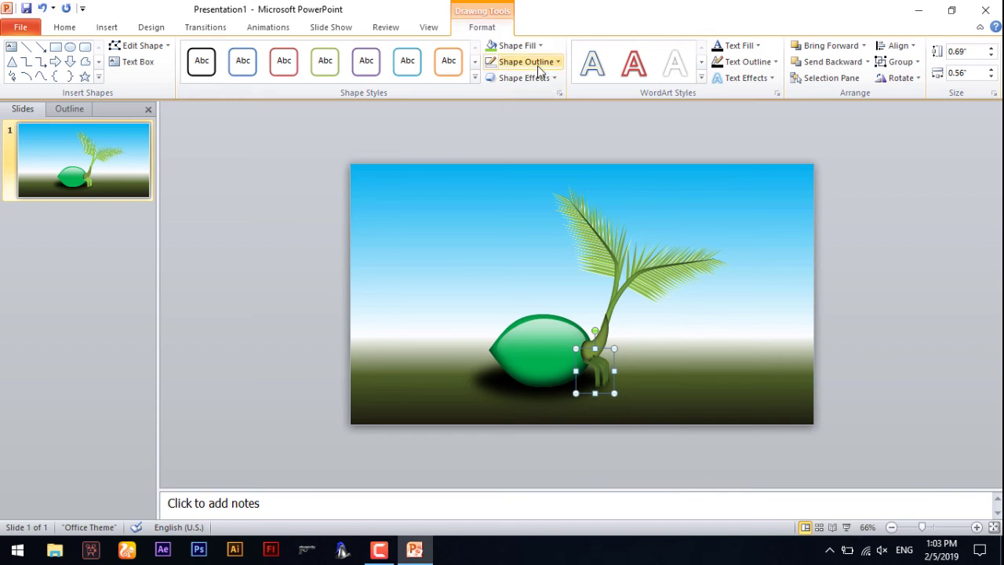
pyautogui.click(517, 46)
pyautogui.click(528, 150)
pyautogui.click(642, 441)
pyautogui.click(596, 383)
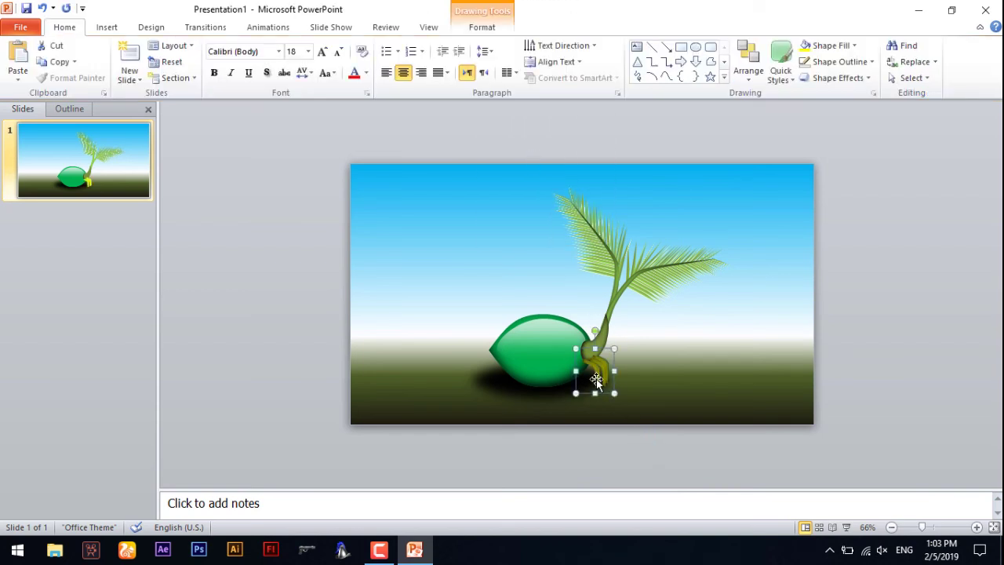
# Group the coconut, palm leaves and roots into one object, then nudge the coconut up slightly.
pyautogui.moveTo(828, 439); pyautogui.dragTo(330, 118)
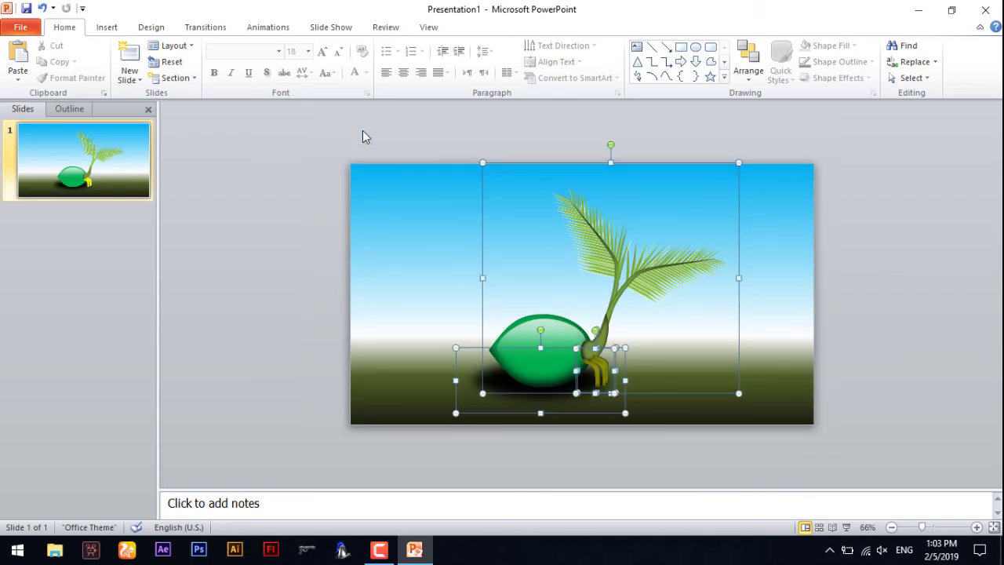
pyautogui.hotkey('ctrl', 'g')
pyautogui.click(548, 337)
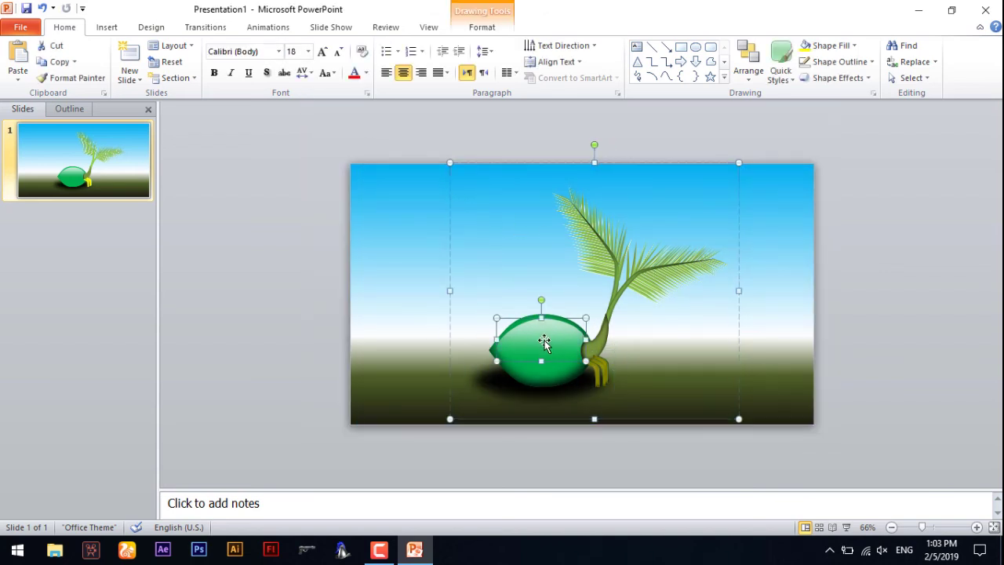
pyautogui.hotkey('ctrl', 'Up')
pyautogui.hotkey('ctrl', 'Up')
pyautogui.hotkey('ctrl', 'Up')
pyautogui.hotkey('ctrl', 'Up')
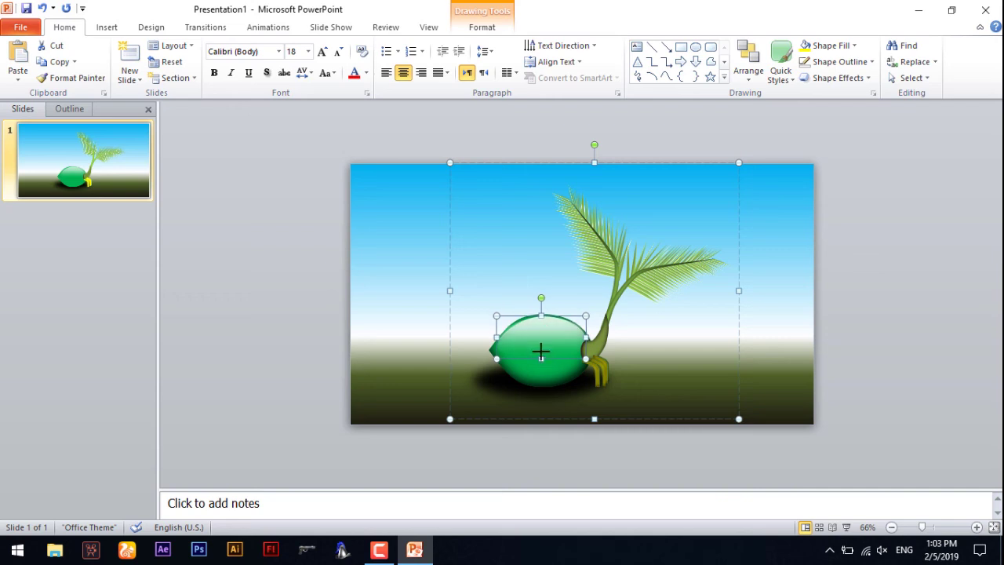
# Flatten the coconut by shortening its bottom edge and editing its outline points.
pyautogui.moveTo(543, 360); pyautogui.dragTo(544, 348)
pyautogui.rightClick(540, 349)
pyautogui.click(576, 188)
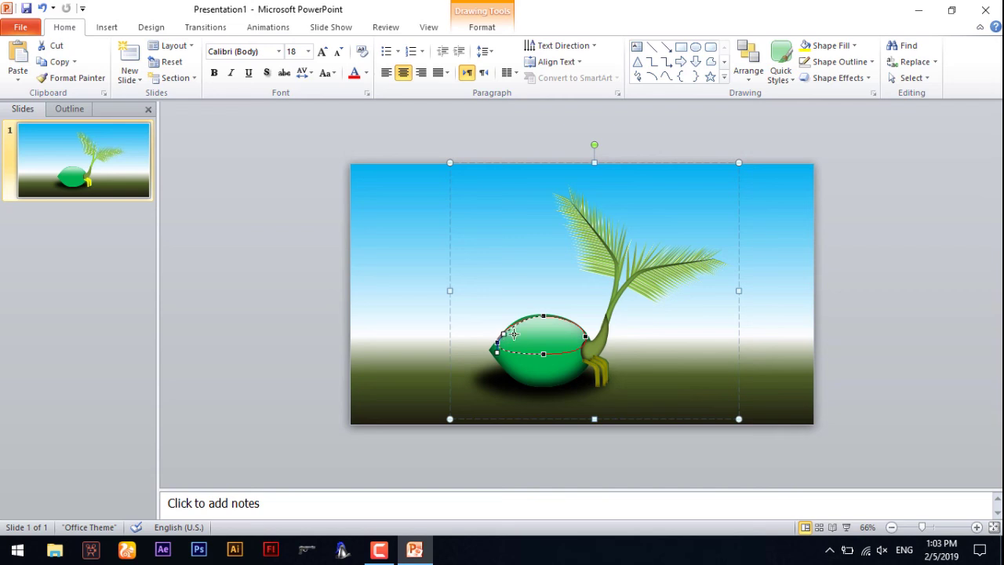
pyautogui.click(907, 368)
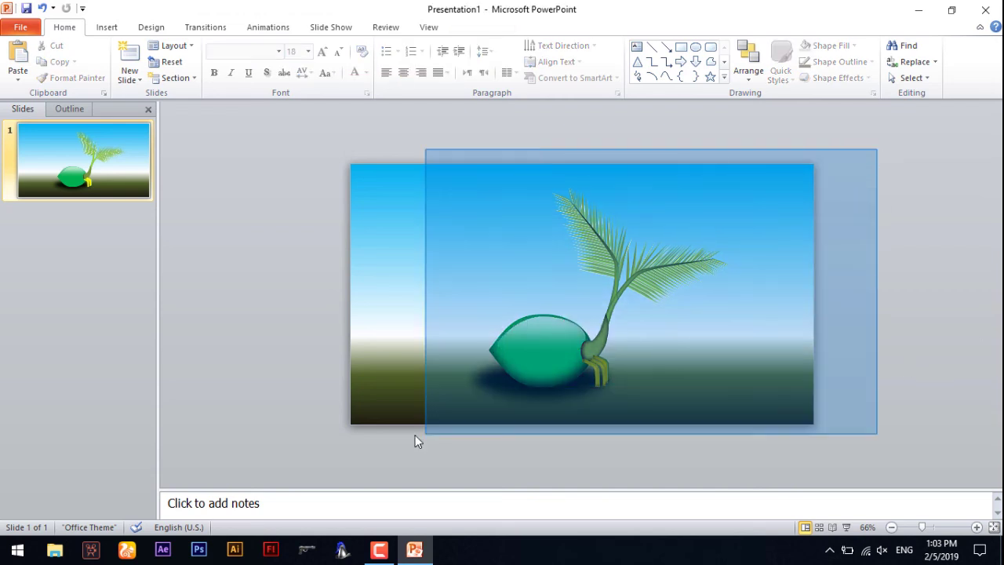
pyautogui.moveTo(874, 149); pyautogui.dragTo(439, 429)
pyautogui.click(975, 379)
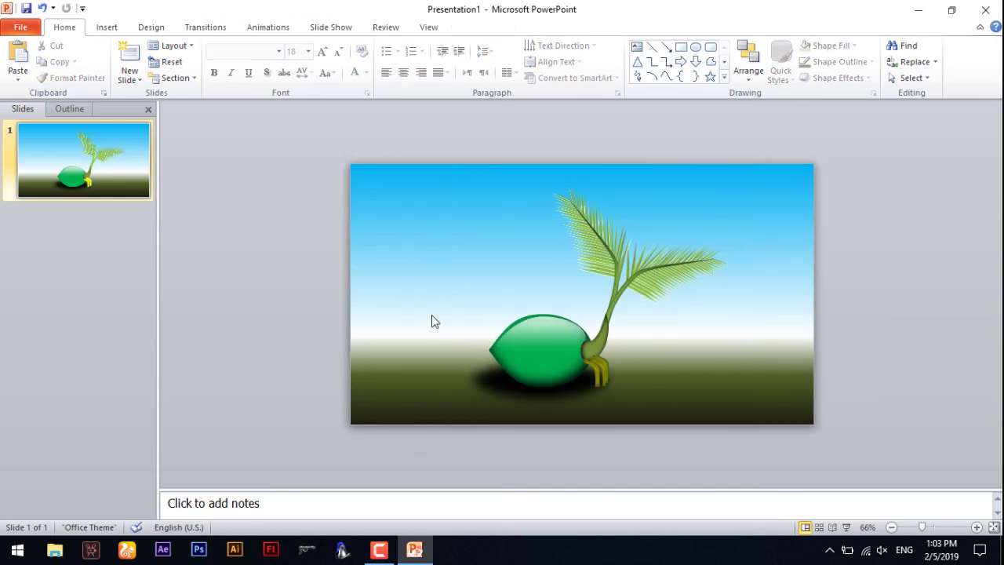
pyautogui.click(107, 27)
# Insert red WordArt reading 'KELAPA BERTUNAS' on two lines in the slide's upper left.
pyautogui.click(458, 78)
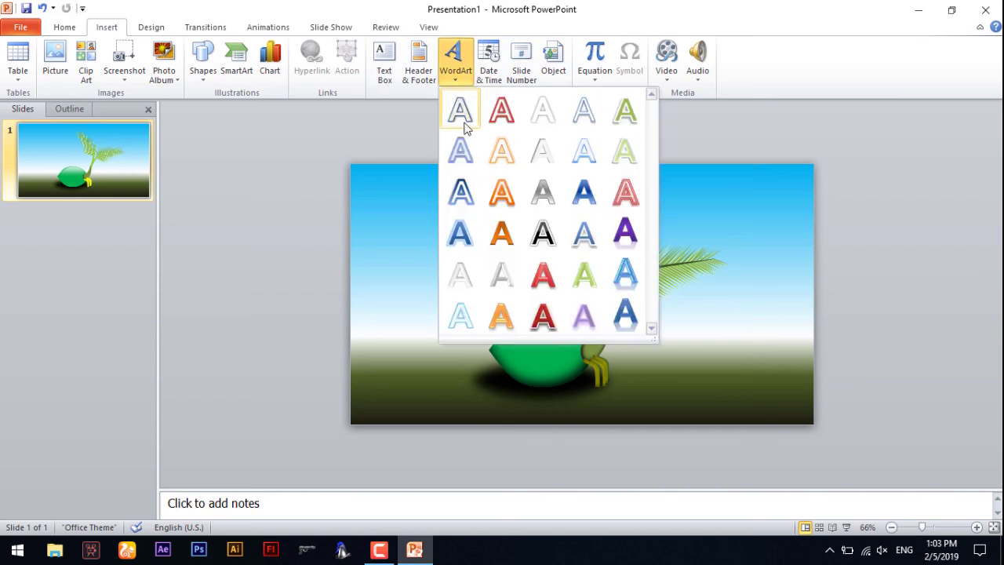
pyautogui.click(541, 314)
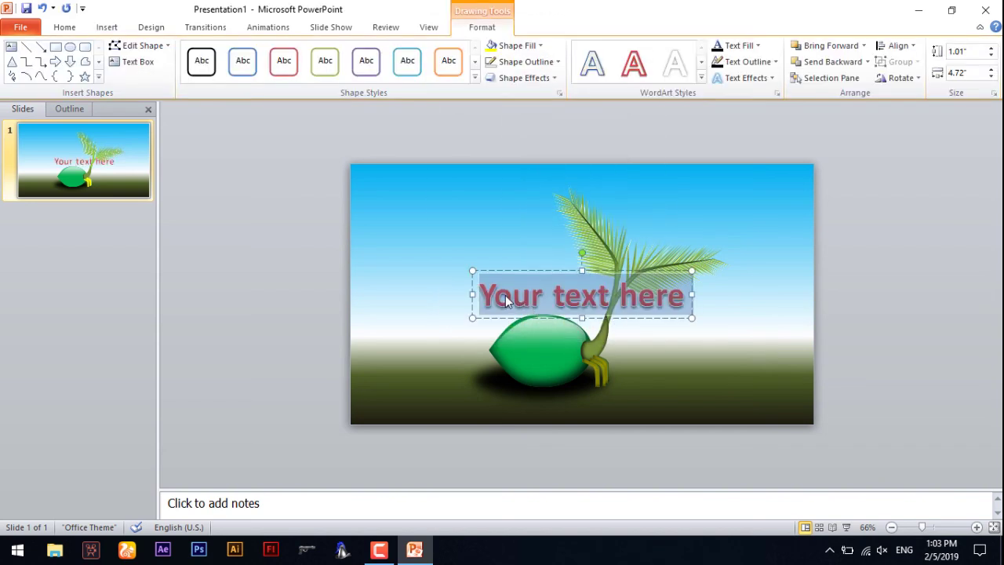
pyautogui.write('KELA[A E')
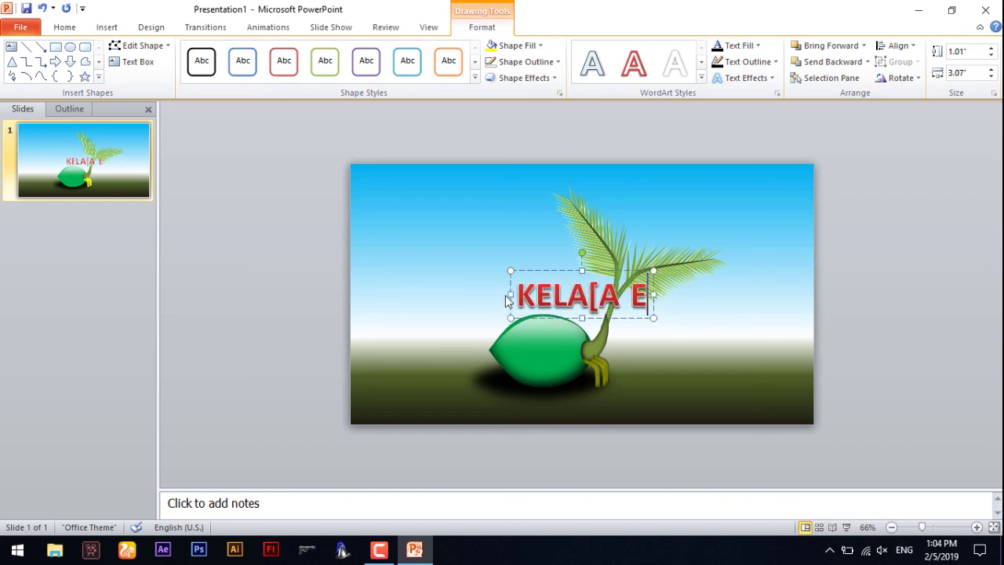
pyautogui.press('BackSpace')
pyautogui.press('BackSpace')
pyautogui.press('BackSpace')
pyautogui.press('BackSpace')
pyautogui.write('PA BERTUNAS')
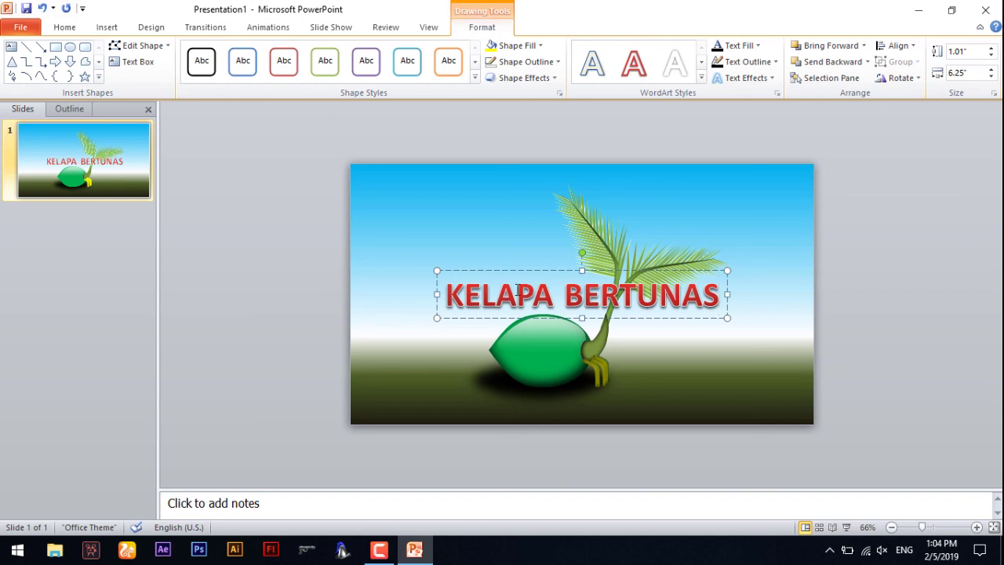
pyautogui.moveTo(529, 271); pyautogui.dragTo(463, 177)
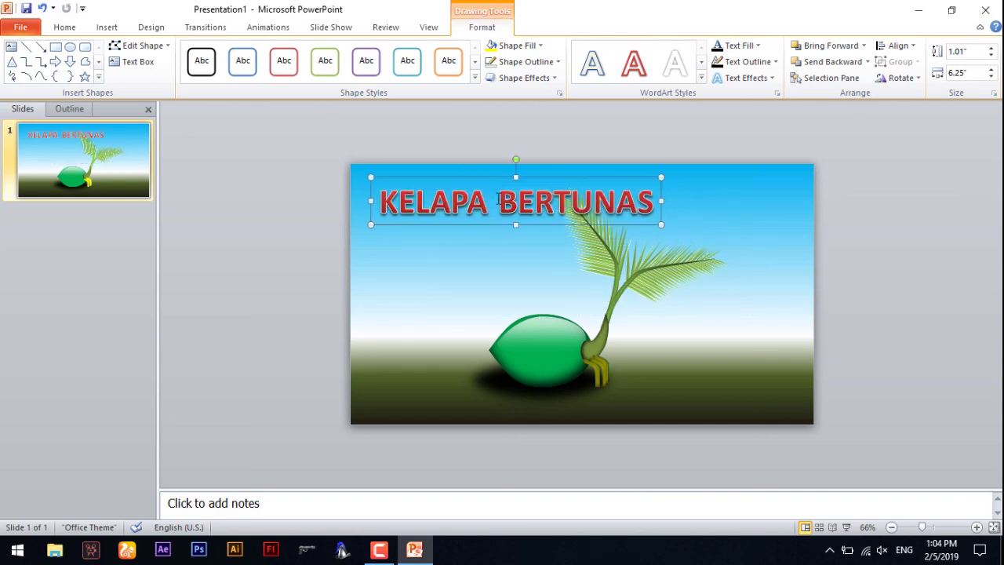
pyautogui.press('Return')
pyautogui.moveTo(583, 178); pyautogui.dragTo(509, 177)
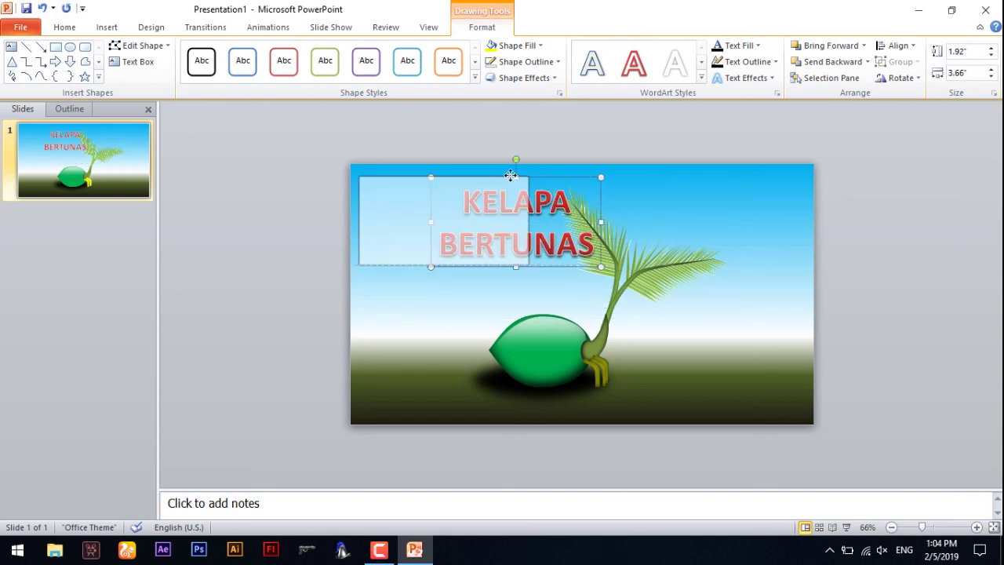
# Change the title font to Berlin Sans FB Demi.
pyautogui.click(64, 27)
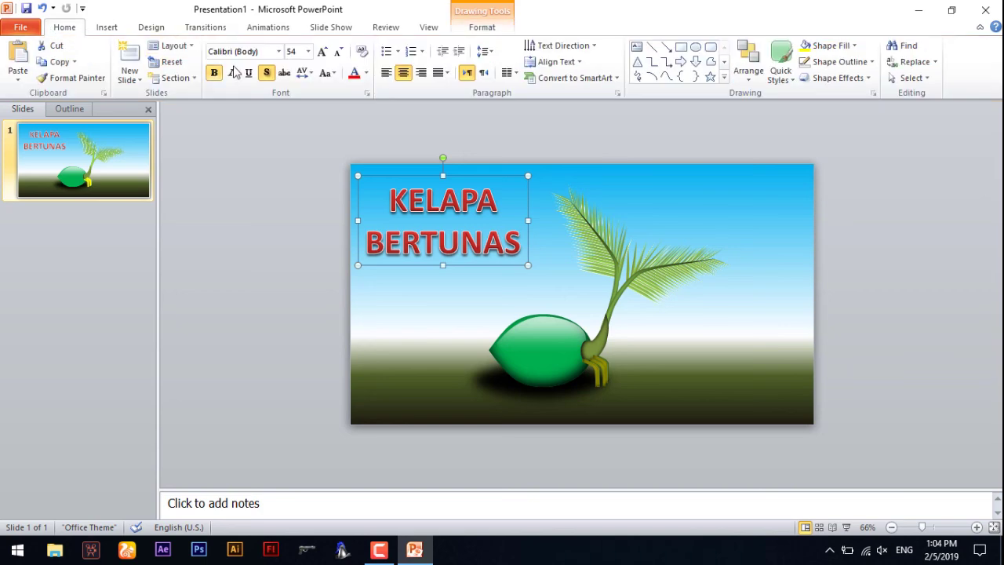
pyautogui.click(278, 51)
pyautogui.scroll(-4, 325, 145)
pyautogui.scroll(-4, 345, 183)
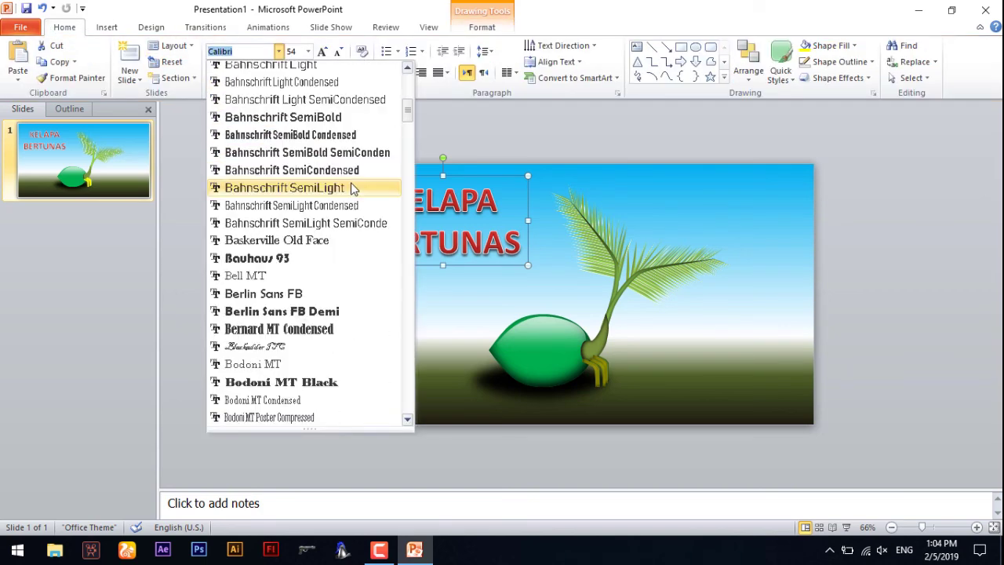
pyautogui.click(328, 312)
pyautogui.moveTo(461, 270); pyautogui.dragTo(473, 269)
pyautogui.click(752, 271)
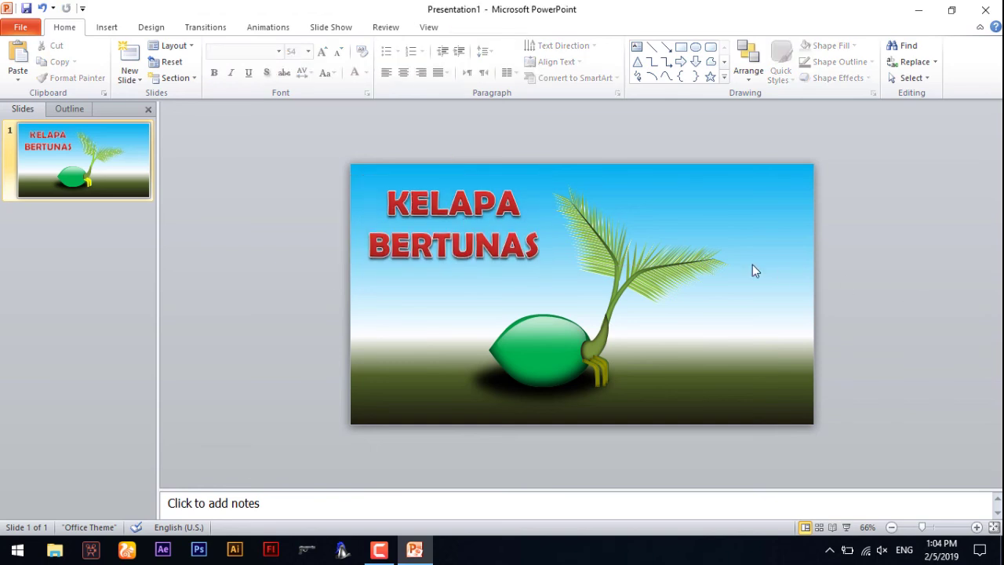
# Set the title font size to 60 and left-align the title text.
pyautogui.click(488, 196)
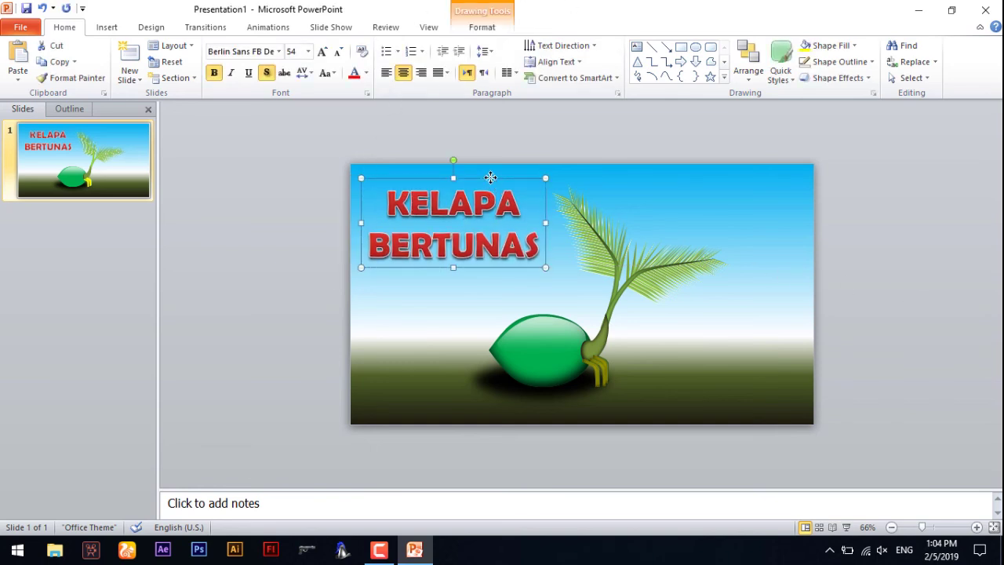
pyautogui.click(321, 51)
pyautogui.click(322, 51)
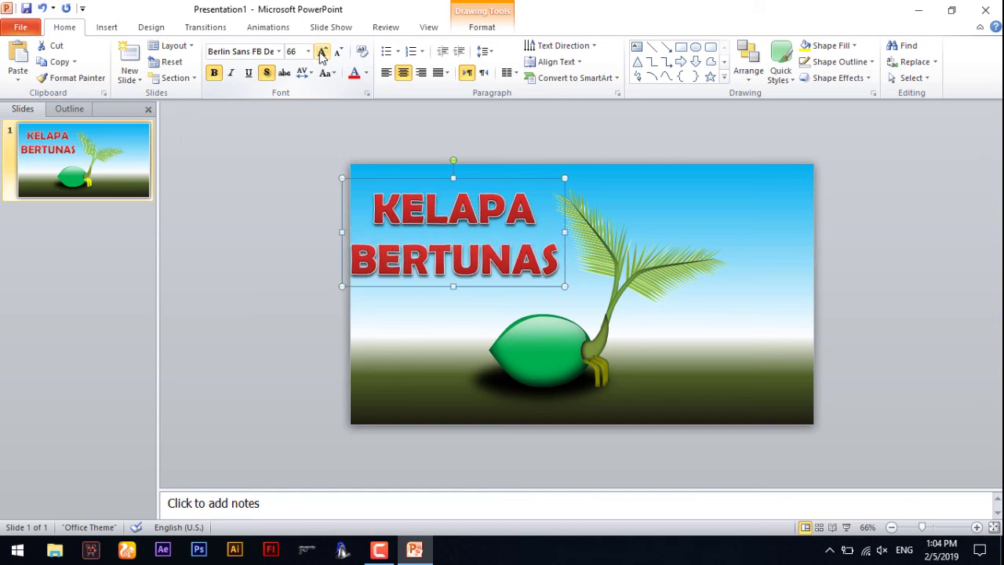
pyautogui.moveTo(529, 178); pyautogui.dragTo(560, 170)
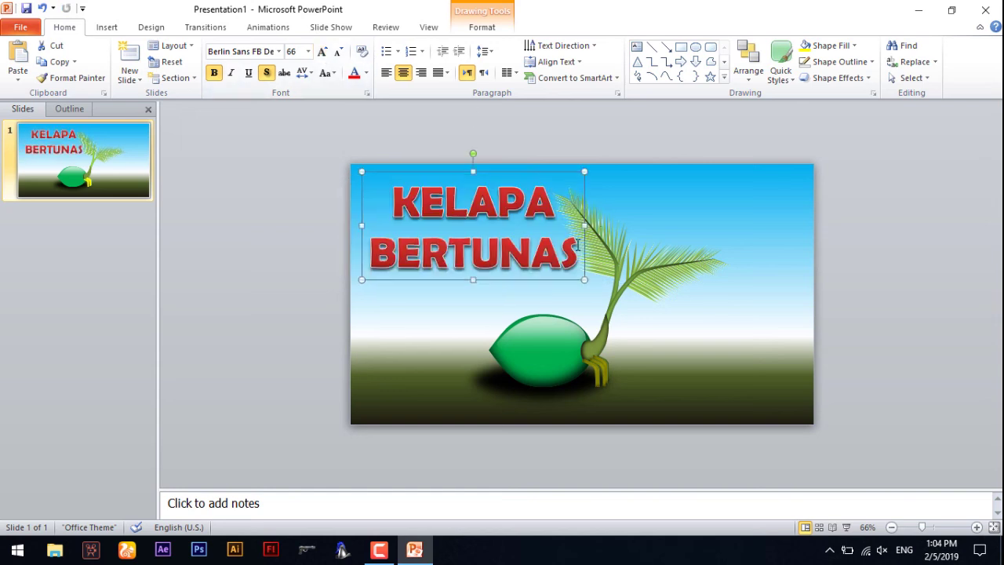
pyautogui.click(339, 51)
pyautogui.click(448, 166)
pyautogui.click(451, 174)
pyautogui.click(784, 363)
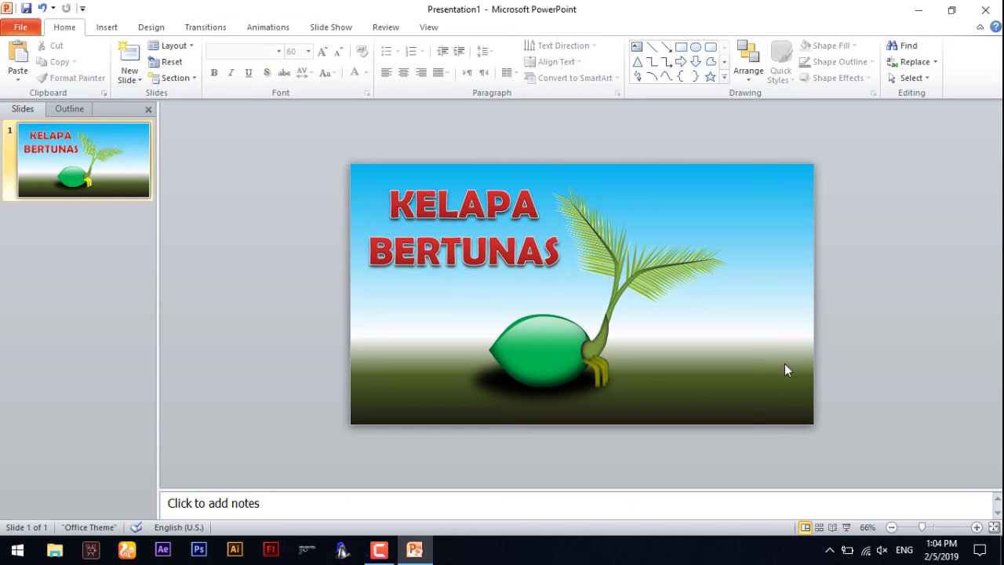
pyautogui.click(463, 220)
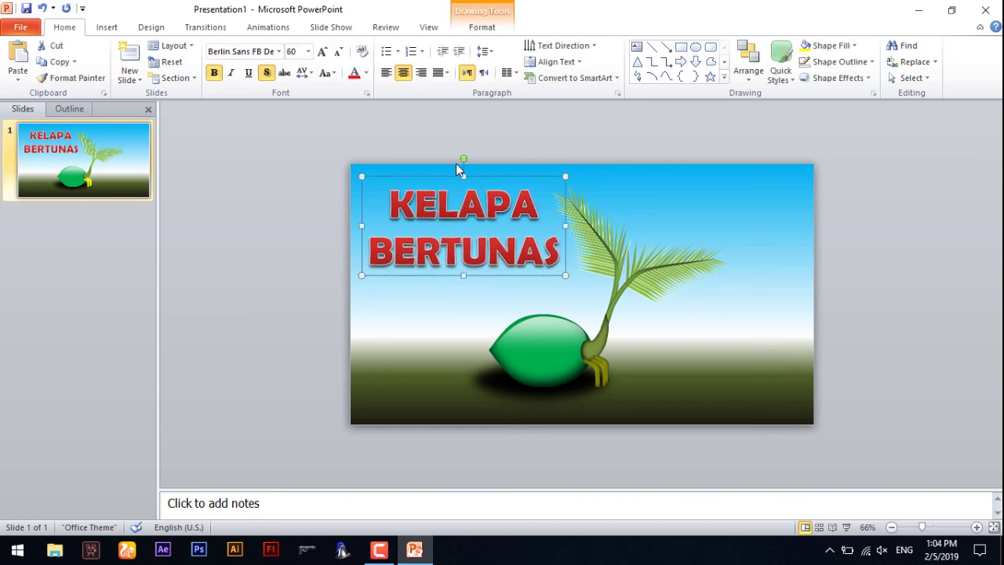
pyautogui.click(385, 73)
# Copy the title to the lower right and retype it as 'Oleh:' with the course name on a second line.
pyautogui.moveTo(430, 175); pyautogui.dragTo(666, 316)
pyautogui.write('OI')
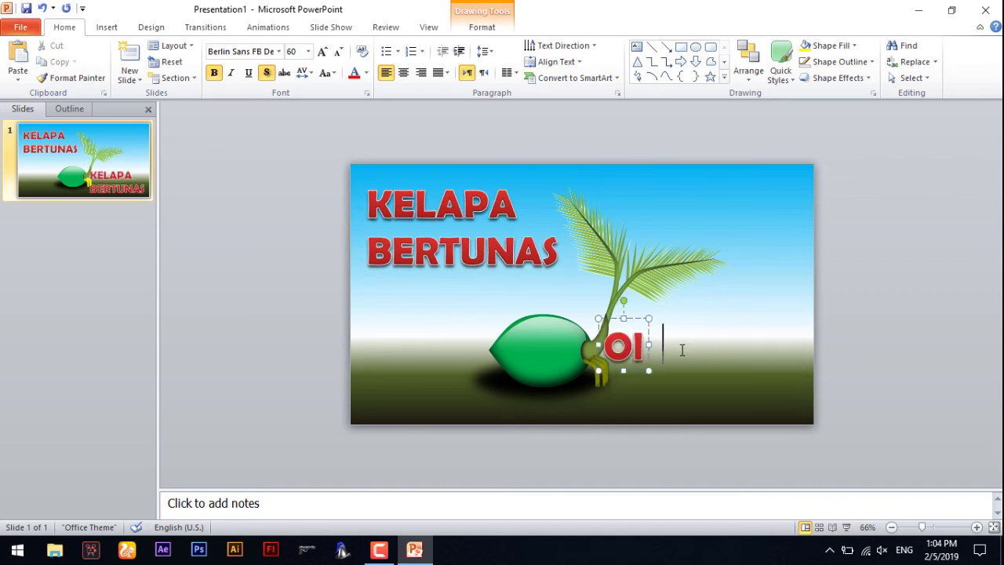
pyautogui.press('BackSpace')
pyautogui.write('leh')
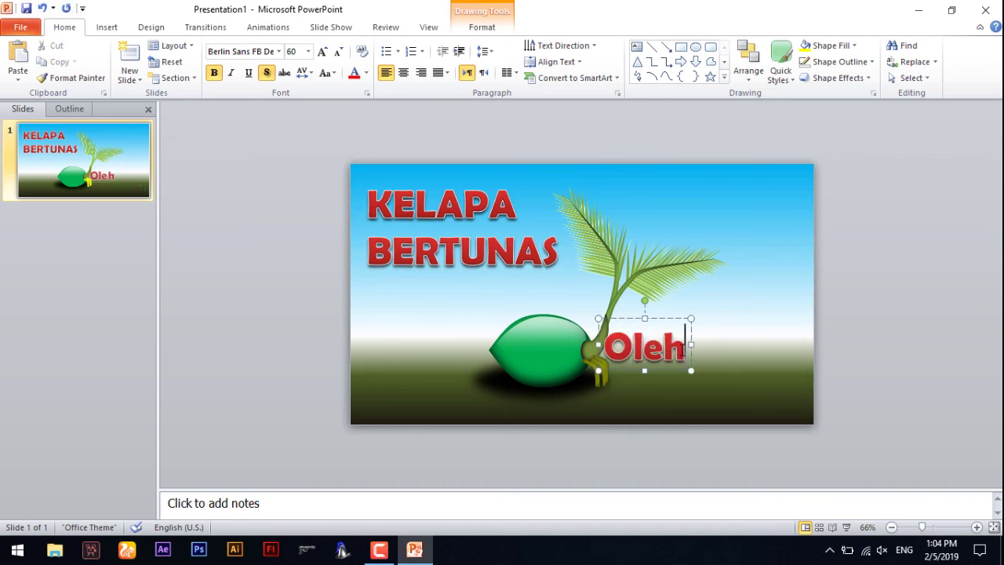
pyautogui.write(':')
pyautogui.press('Return')
pyautogui.write('Aira course')
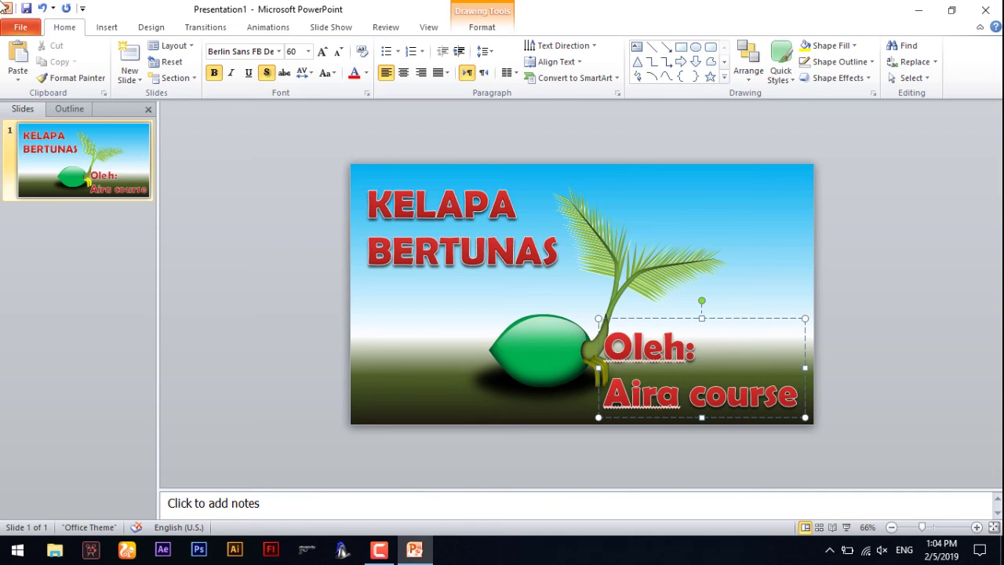
pyautogui.click(674, 317)
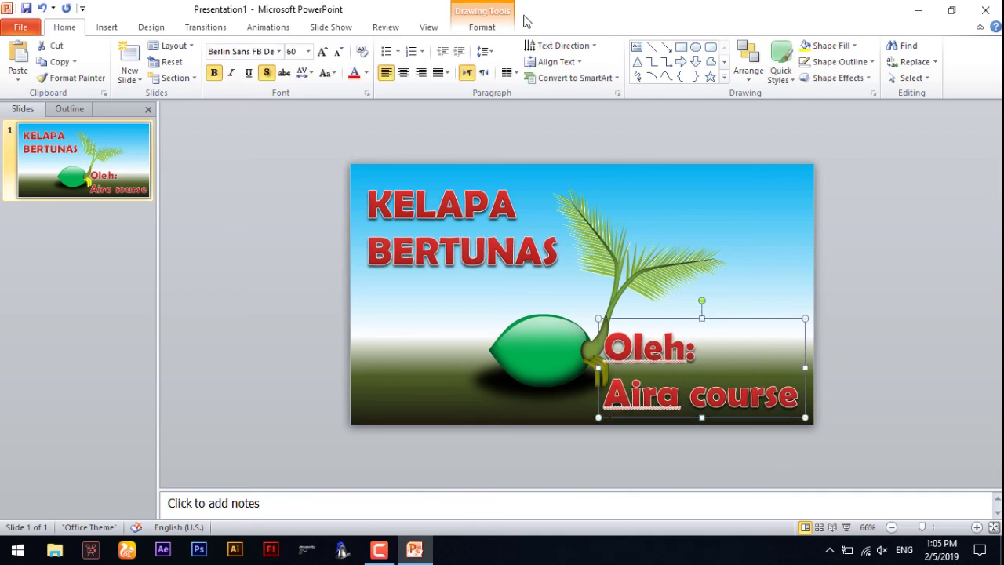
# Make the credit text yellow at size 40 and place it in the slide's lower right.
pyautogui.click(494, 26)
pyautogui.click(758, 45)
pyautogui.click(758, 152)
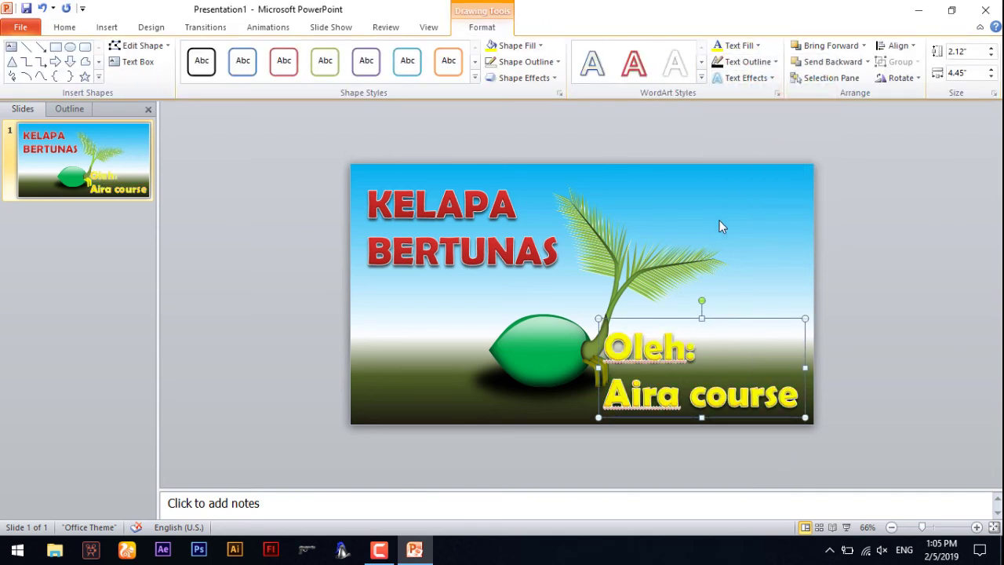
pyautogui.click(69, 28)
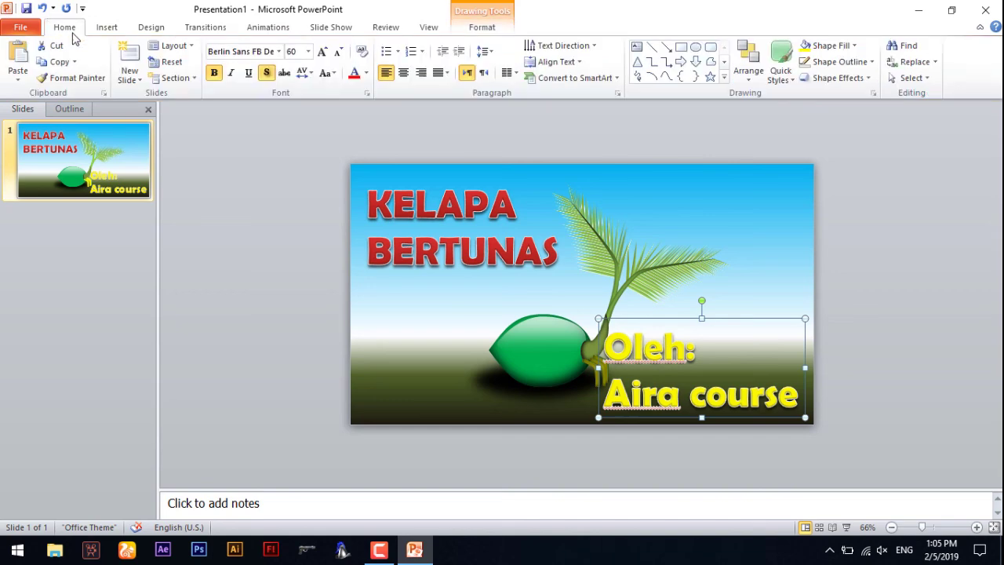
pyautogui.click(339, 52)
pyautogui.moveTo(730, 320)
pyautogui.mouseDown()
pyautogui.moveTo(793, 353)
pyautogui.moveTo(790, 337)
pyautogui.mouseUp()
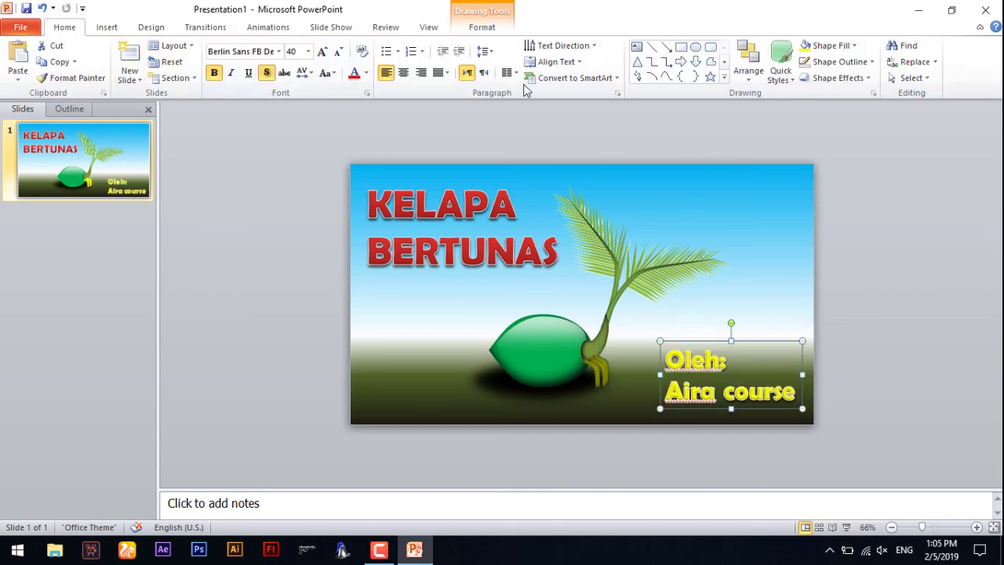
pyautogui.click(481, 27)
# Review the credit's line spacing options, leaving them unchanged.
pyautogui.click(65, 28)
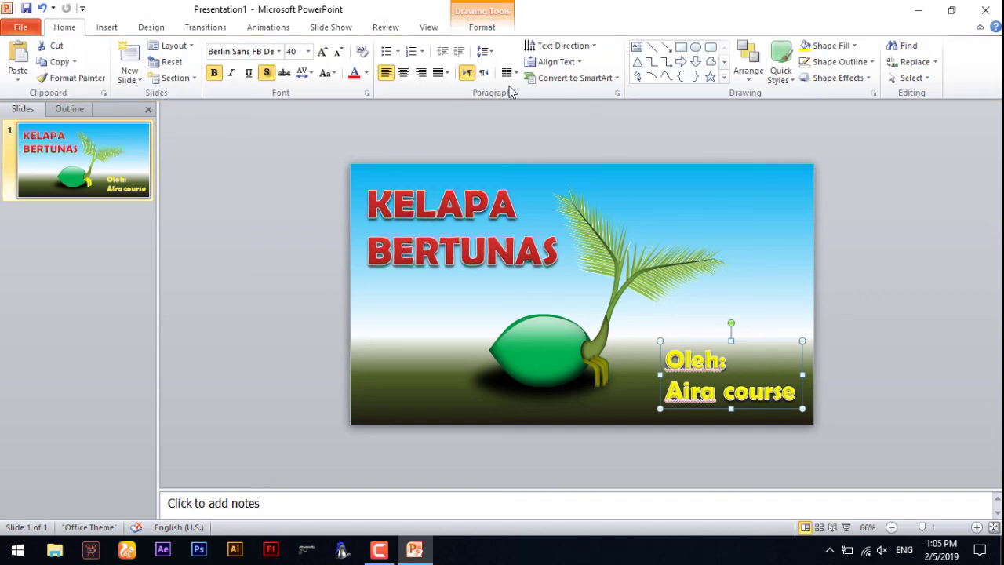
pyautogui.click(483, 51)
pyautogui.click(757, 377)
pyautogui.click(846, 326)
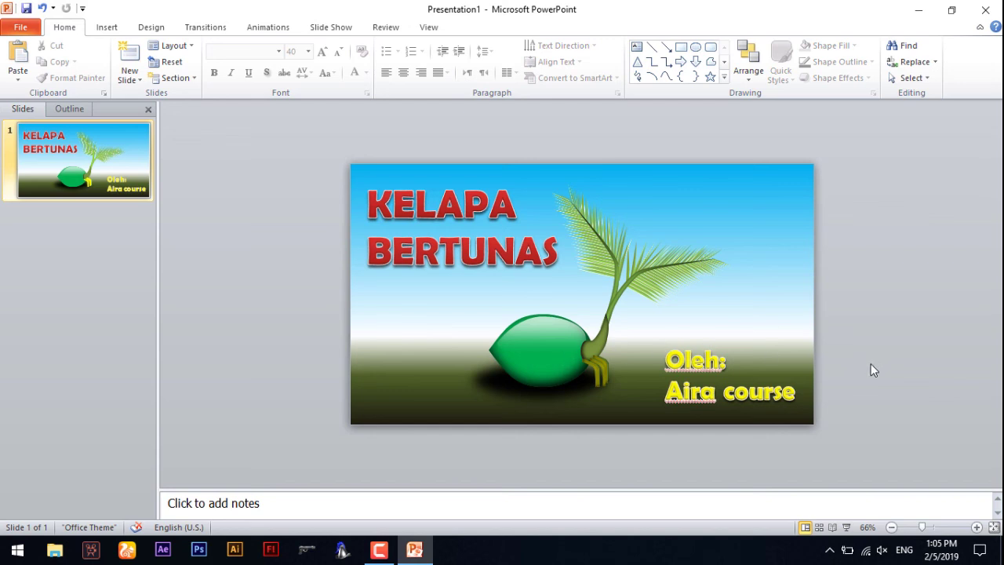
# Start the full-screen slideshow showing the finished Kelapa Bertunas slide.
pyautogui.click(846, 527)
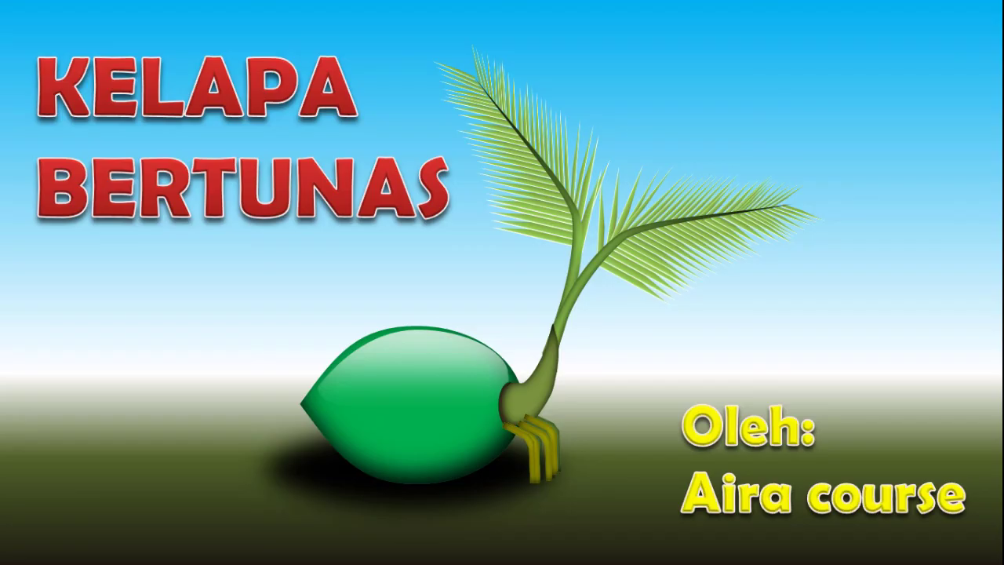